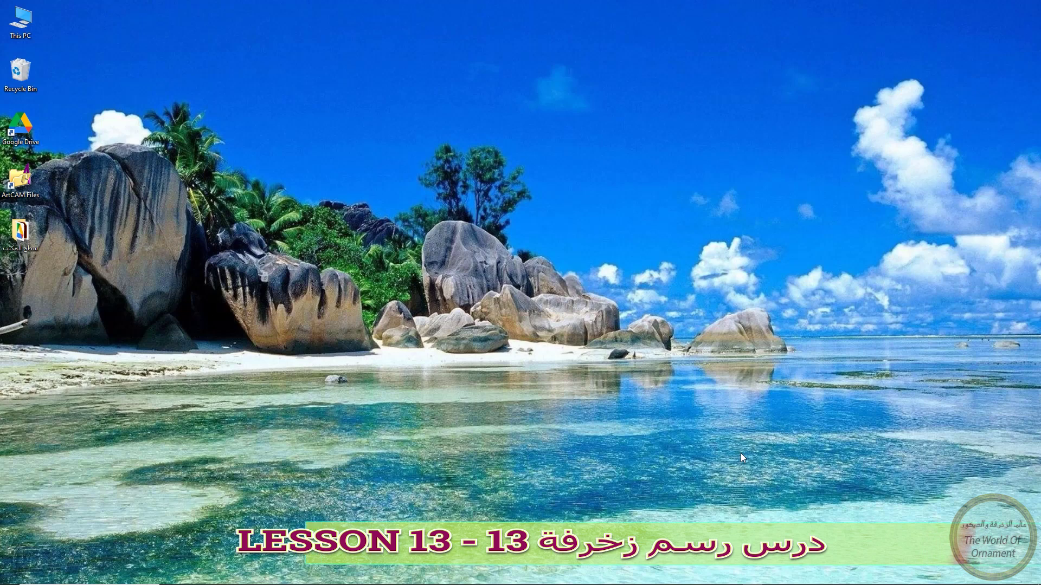
Switch to the YouTube browser window and examine the carved weave panel in the Decor Story Number 13 video
mouse_move(734, 583)
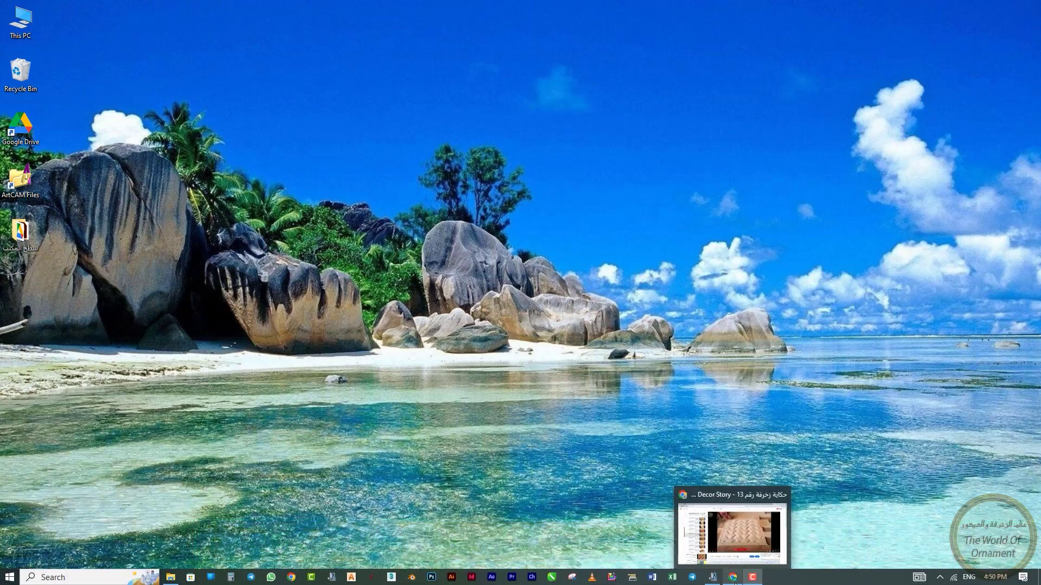
click(733, 531)
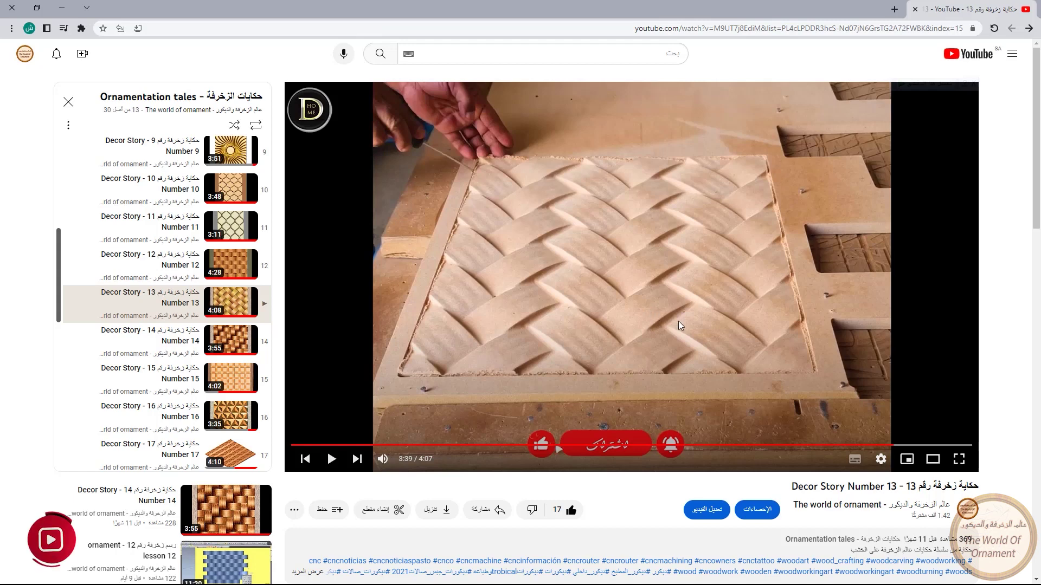
click(777, 382)
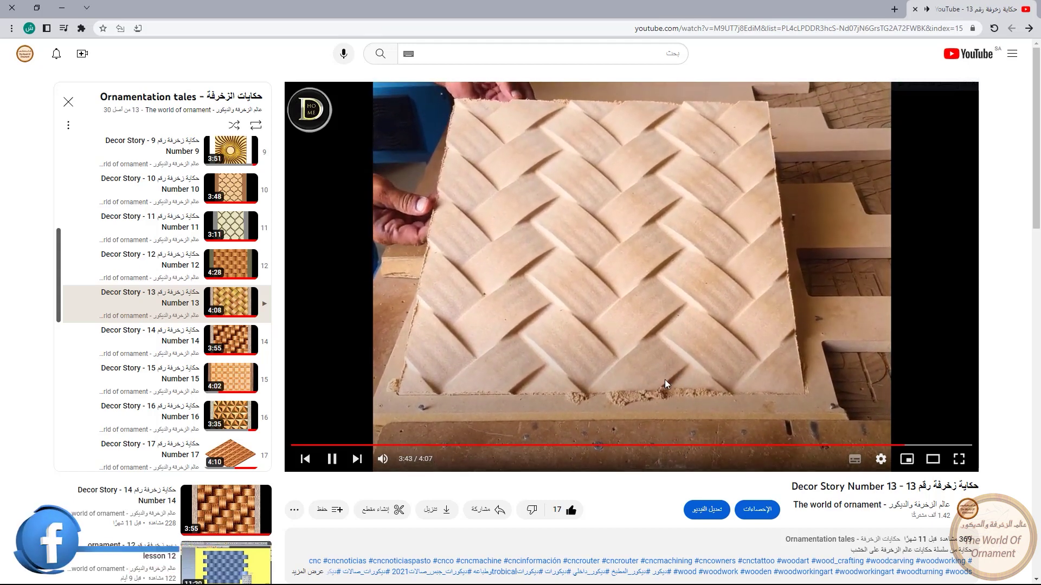
key(space)
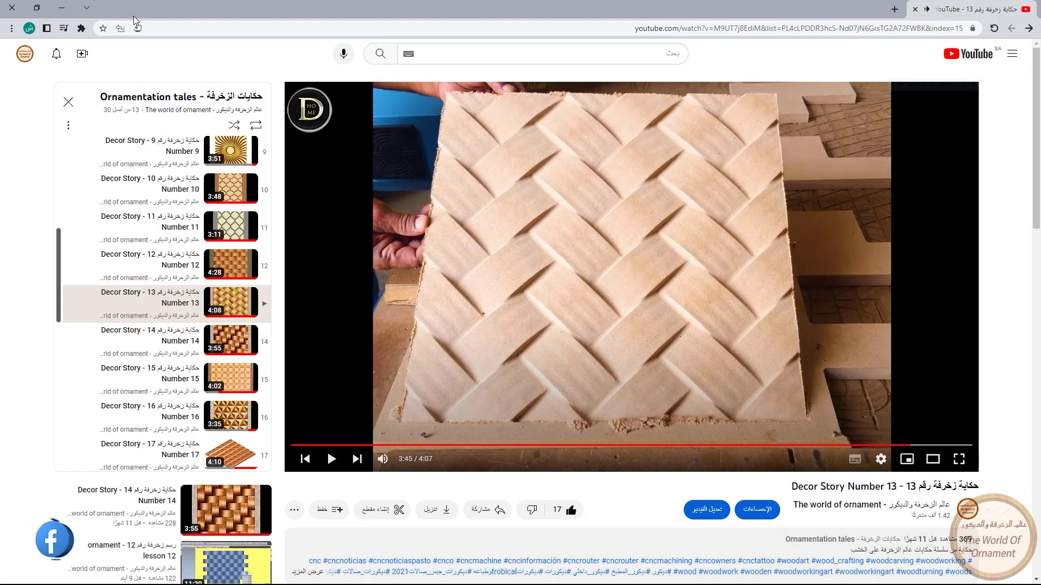
click(62, 8)
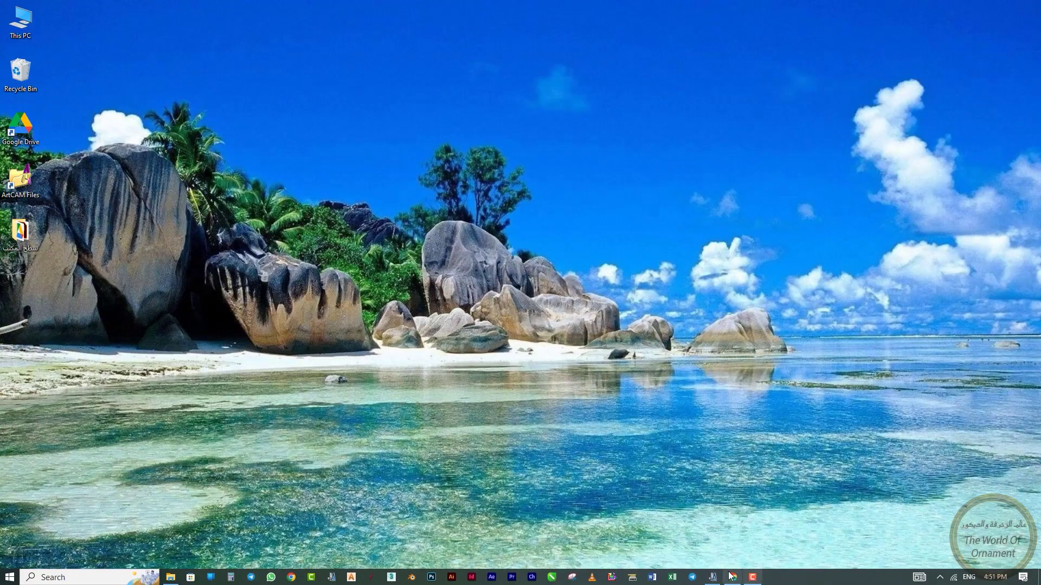
Switch to ArtCAM JewelSmith and create a new model 1220 mm wide and 2440 mm high
click(732, 577)
click(21, 43)
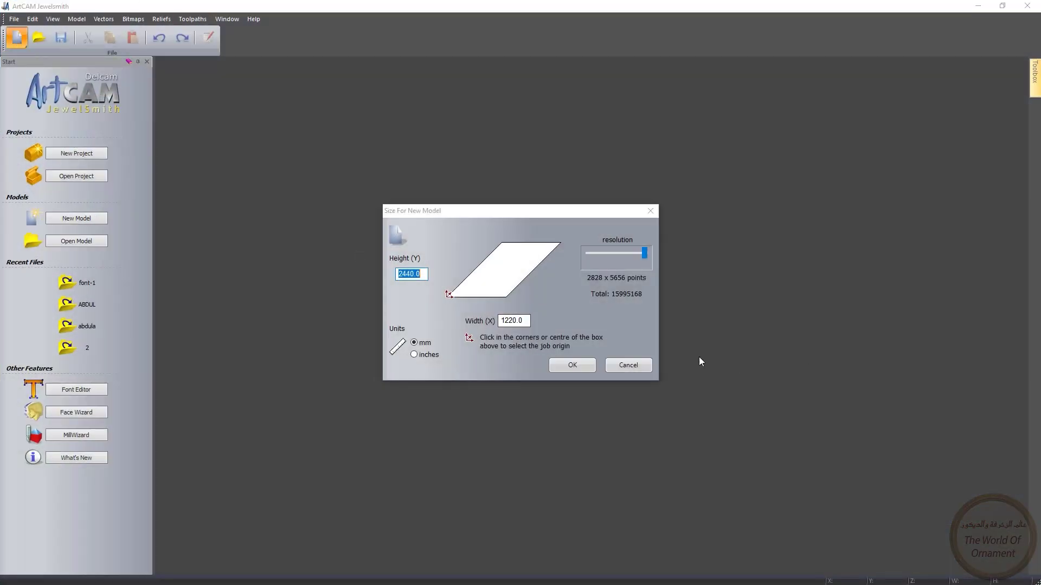
click(574, 365)
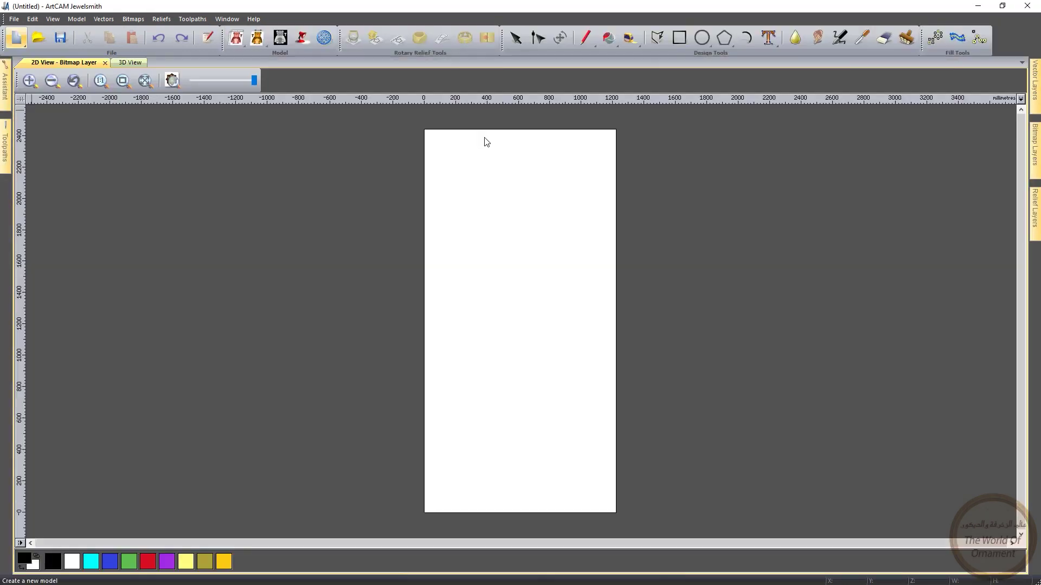
Draw a 400 × 400 mm vector rectangle near the lower-left corner of the sheet
right_click(519, 437)
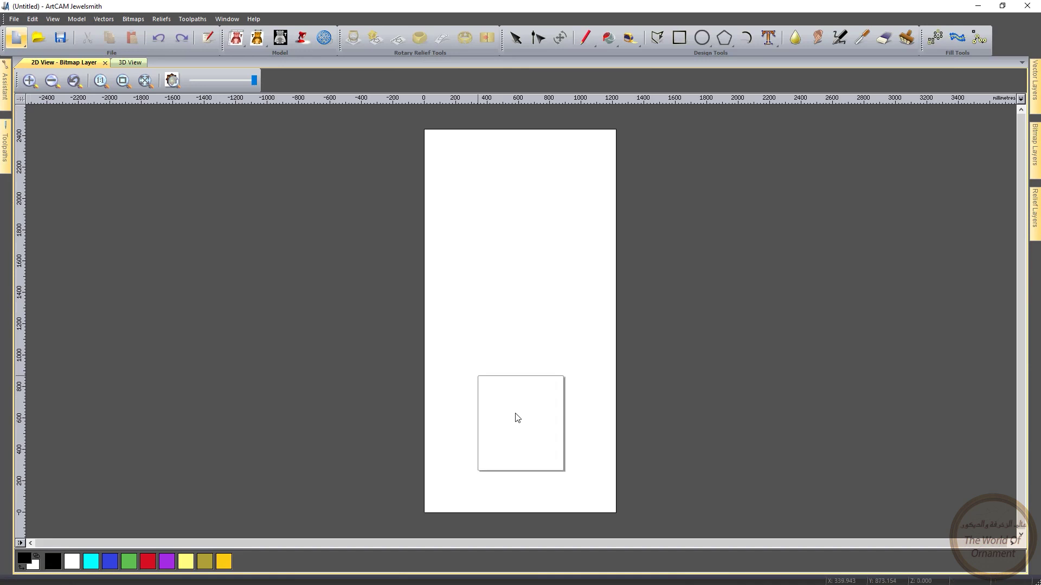
click(591, 419)
mouse_move(441, 431)
mouse_down()
mouse_move(483, 487)
mouse_move(507, 501)
mouse_up()
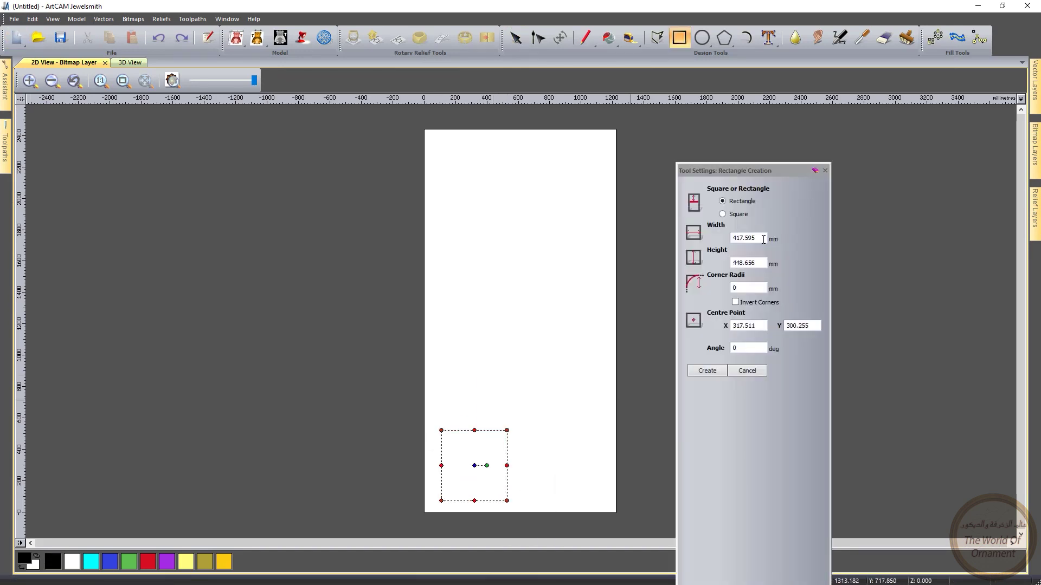
double_click(763, 239)
text(400)
key(Tab)
text(400)
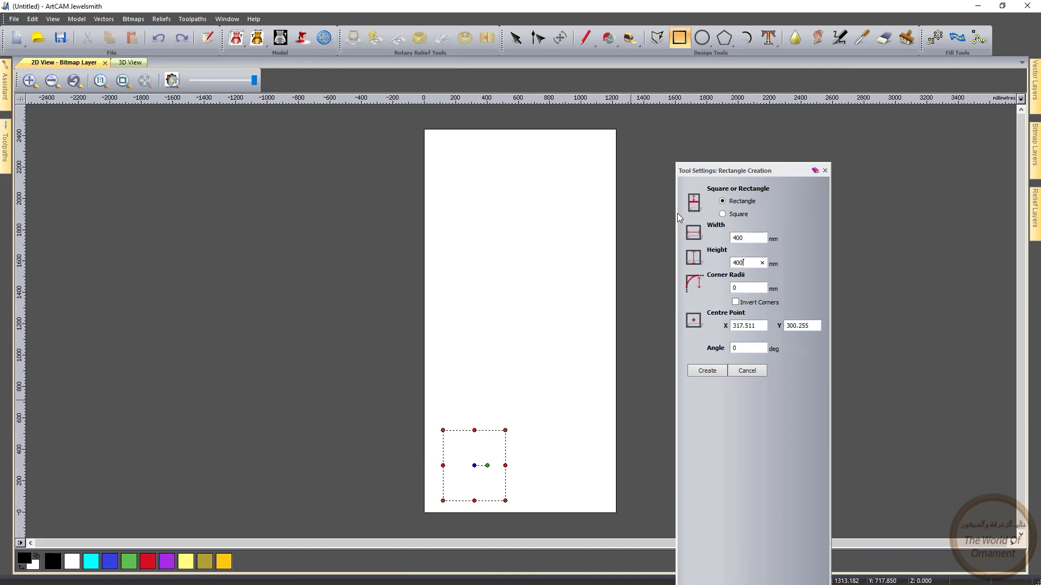
click(708, 371)
Draw a second vector rectangle about 214 × 100 mm in the empty area above the 400 mm square
scroll(499, 470, up, 2)
click(592, 260)
middle_drag(636, 214, 616, 262)
right_click(576, 232)
mouse_move(658, 268)
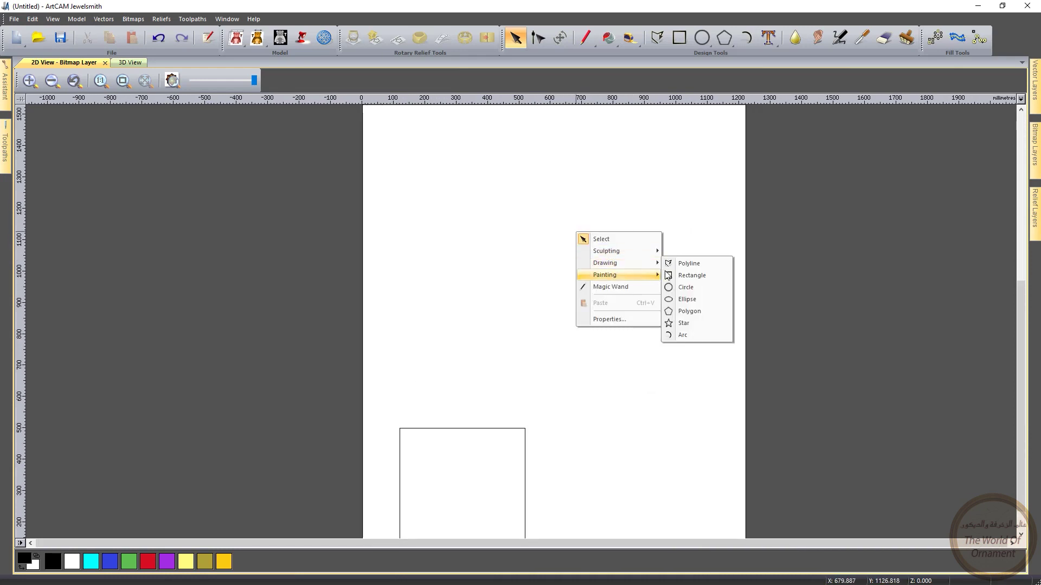
click(691, 276)
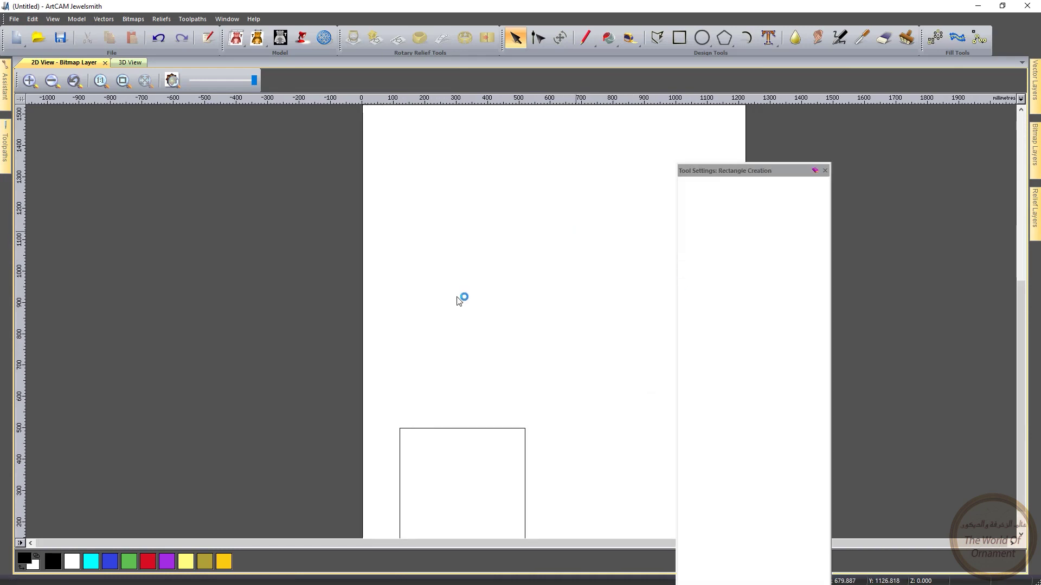
mouse_move(467, 321)
mouse_down()
mouse_move(580, 345)
mouse_move(533, 352)
mouse_up()
scroll(532, 353, down, 2)
key(Escape)
scroll(514, 320, up, 2)
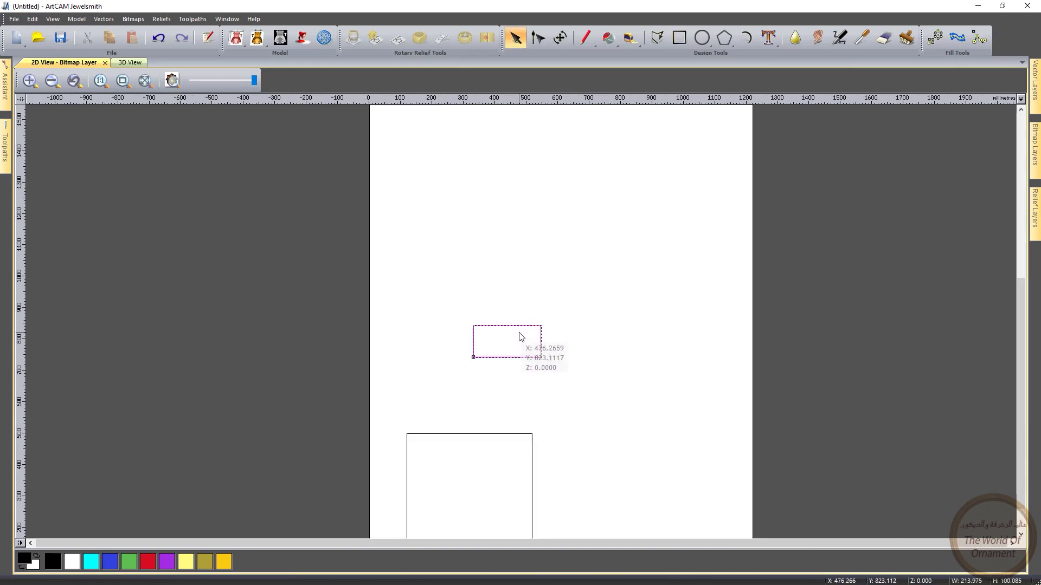
Resize the small rectangle above the square to 100 mm wide and 50 mm high
right_click(520, 332)
click(574, 136)
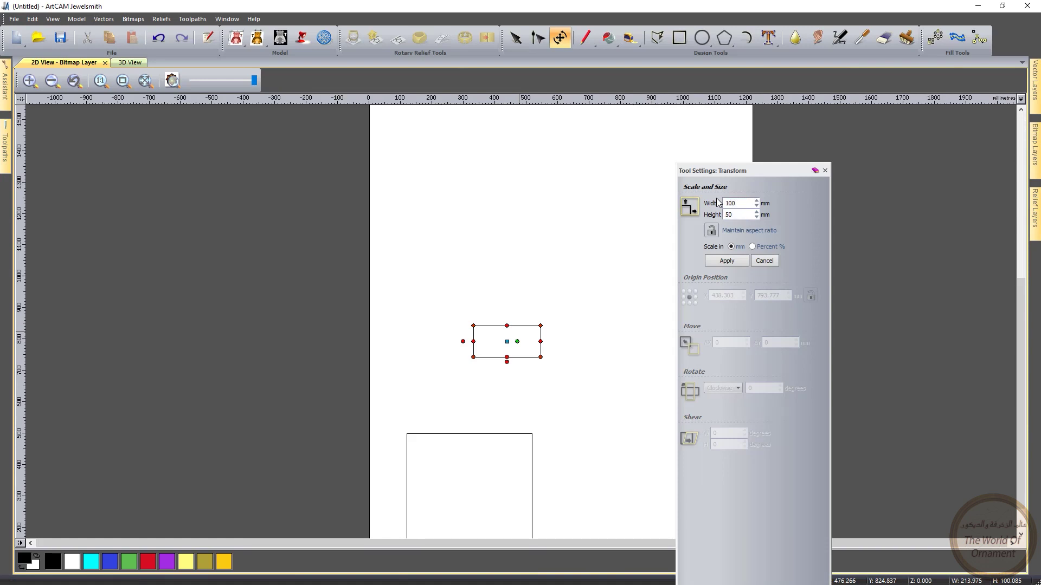
click(721, 262)
key(Escape)
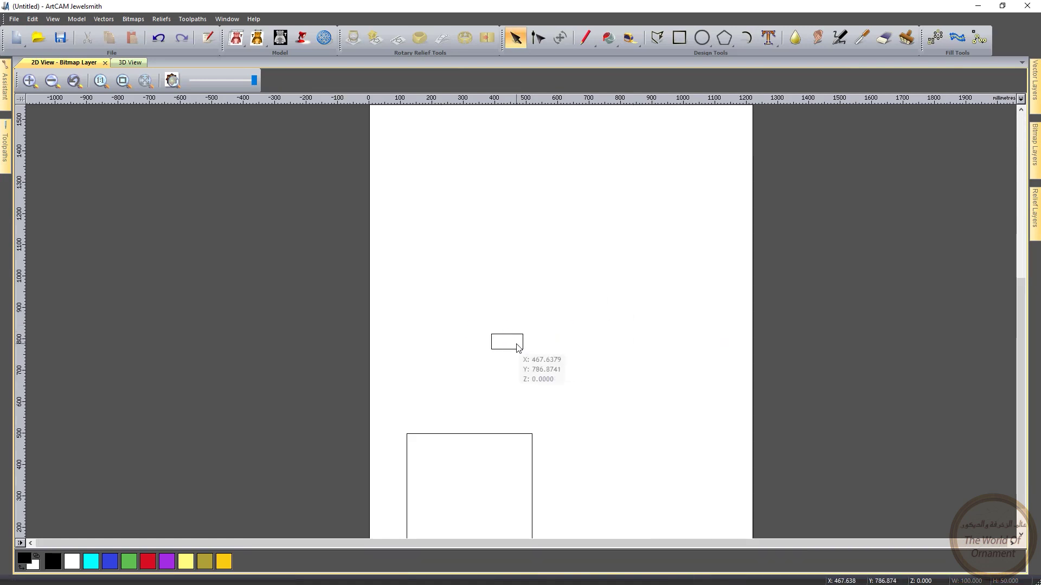
Draw a shallow upward arc about 10 mm high between the two upper corners of the small rectangle
scroll(531, 285, up, 2)
click(555, 293)
right_click(595, 247)
mouse_move(646, 277)
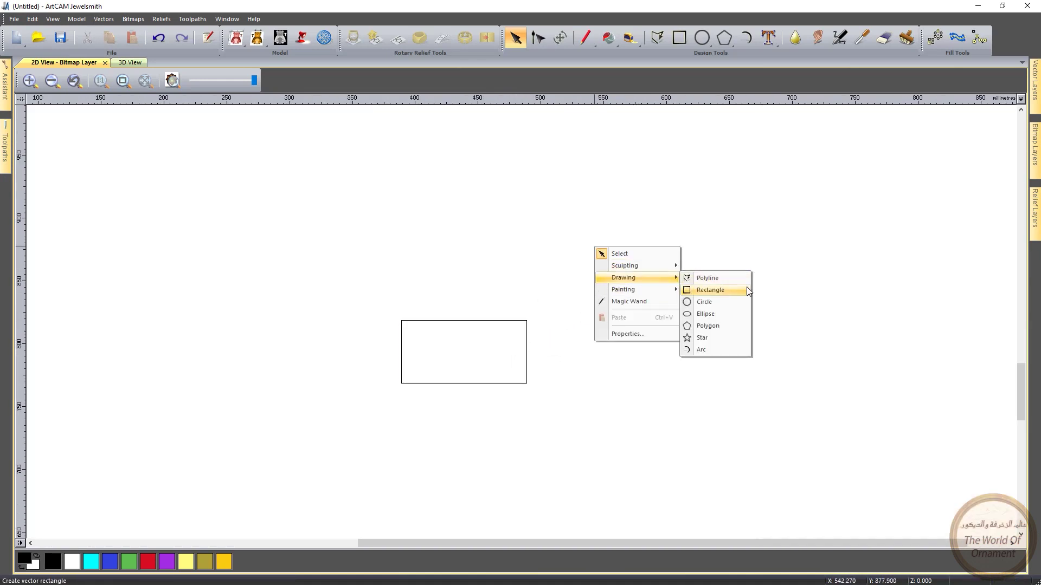
click(727, 355)
click(401, 321)
click(527, 320)
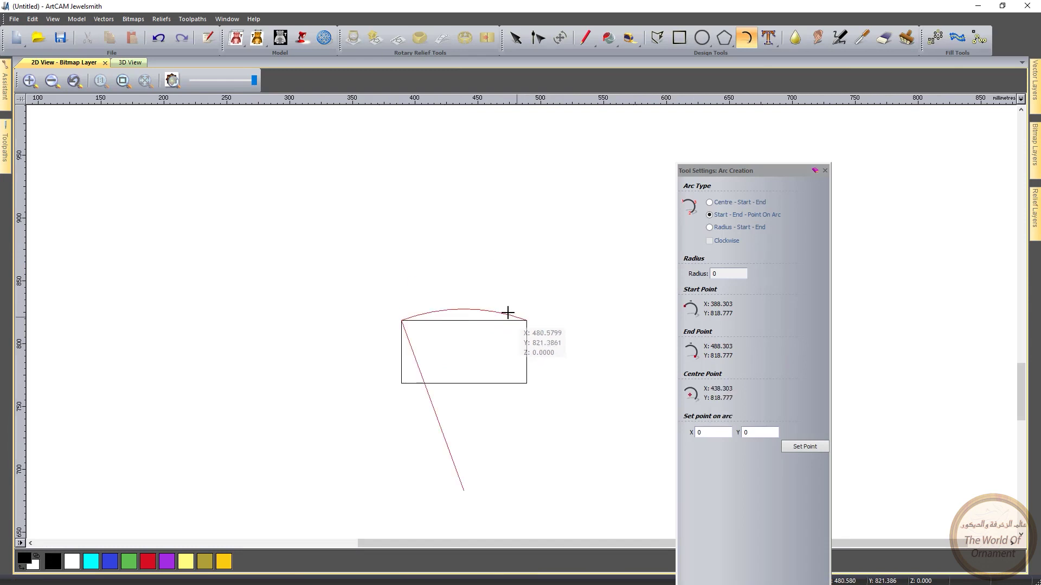
click(504, 313)
Set the arc's height to 10 mm and move the arc clear above the small rectangle
right_click(501, 317)
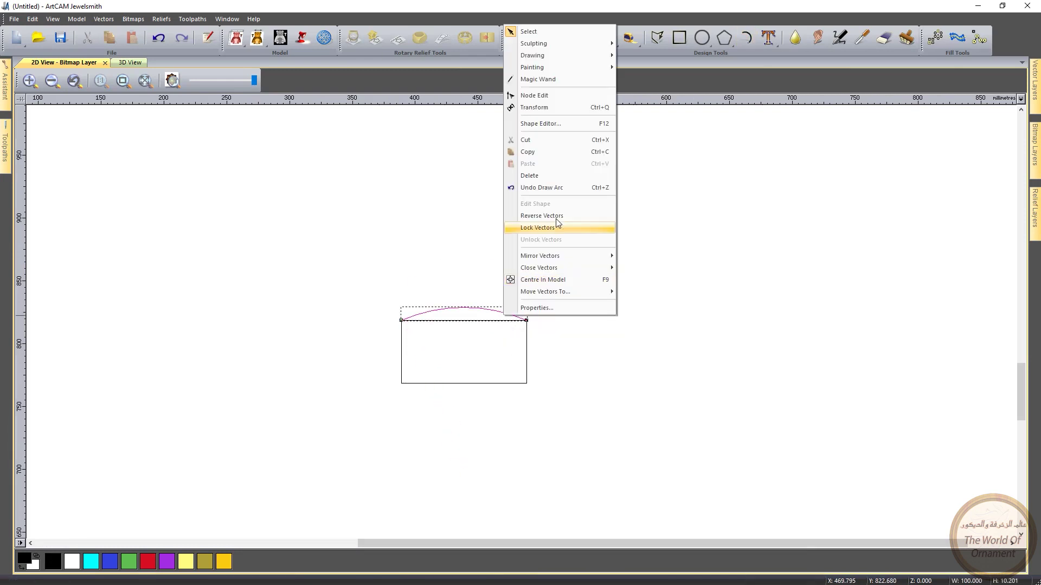
click(568, 107)
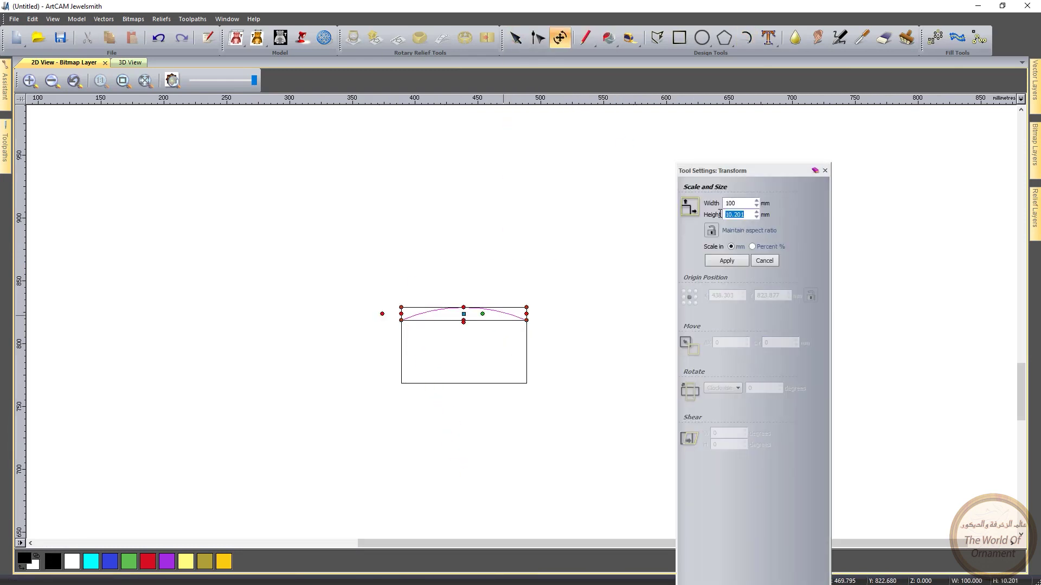
text(10)
click(725, 261)
key(Escape)
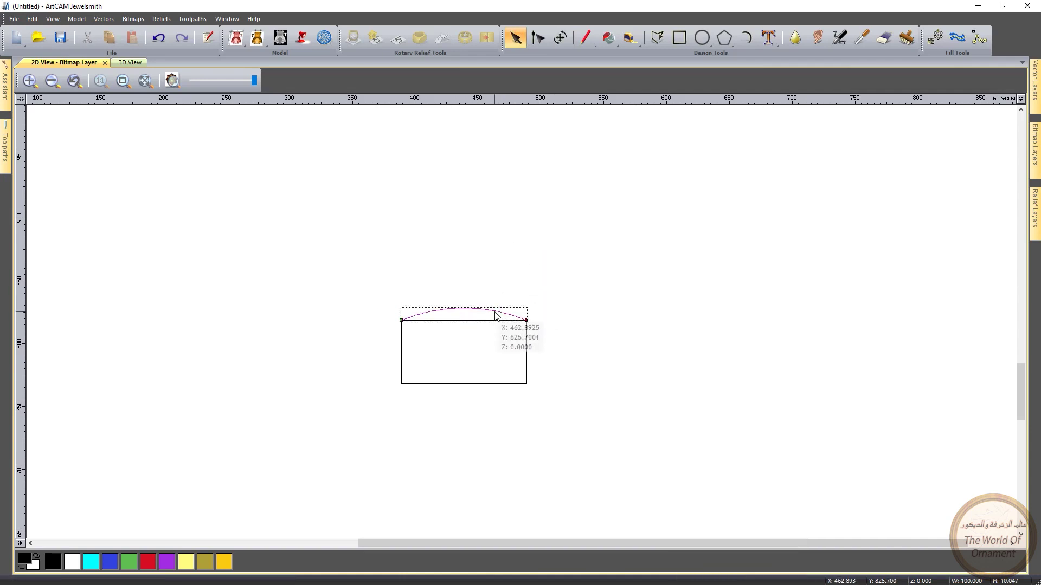
drag(505, 312, 509, 261)
Draw separate vertical polylines along the right and left edges of the small rectangle
click(579, 274)
right_click(579, 275)
mouse_move(643, 307)
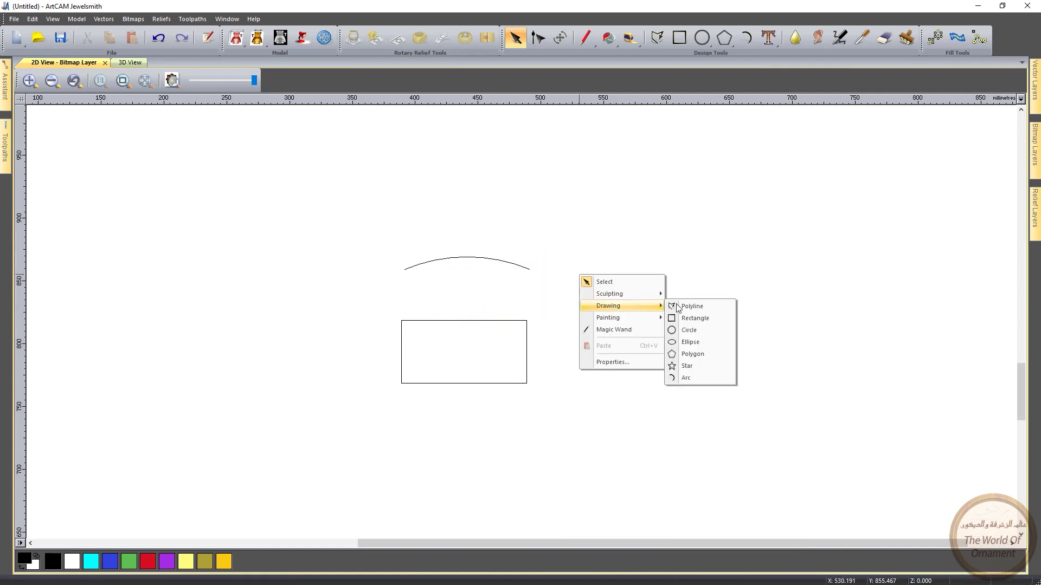
click(686, 307)
key(p)
click(528, 318)
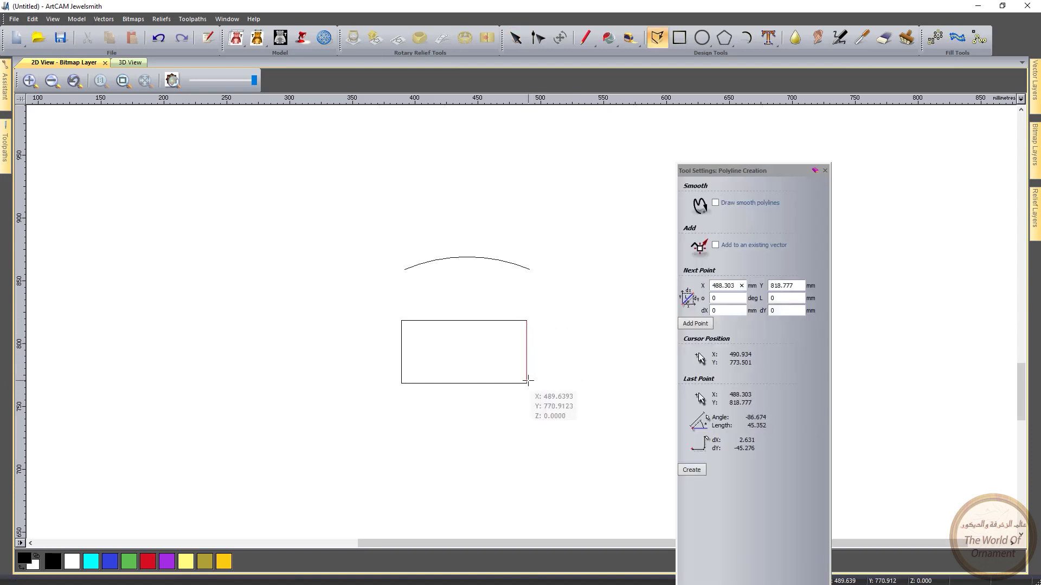
right_click(528, 383)
click(400, 320)
click(401, 383)
key(Escape)
key(Escape)
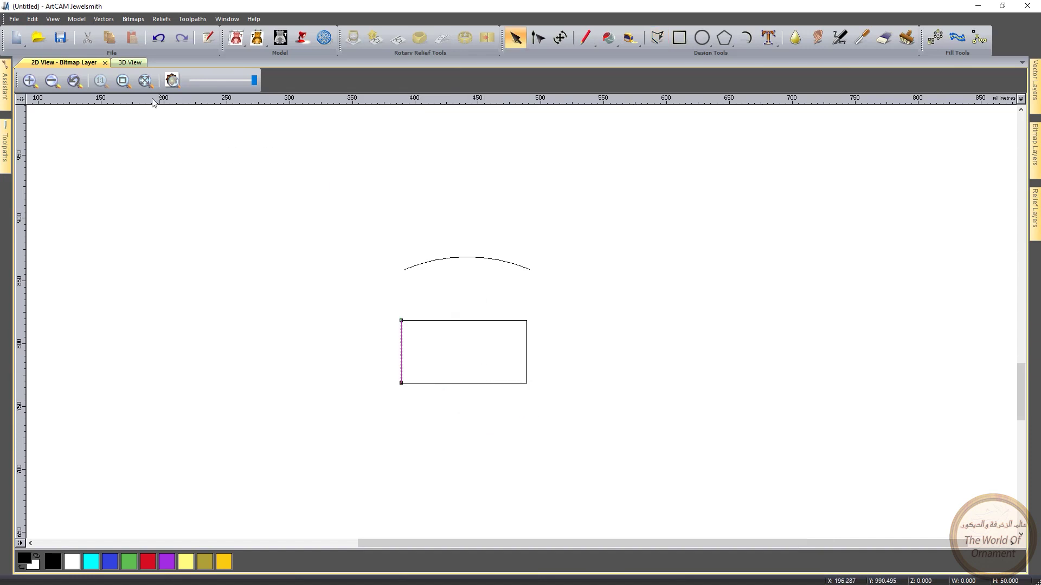
In the 3D view, start a Two Rail Sweep with the rectangle's left line as top drive rail and right line as bottom drive rail
click(143, 66)
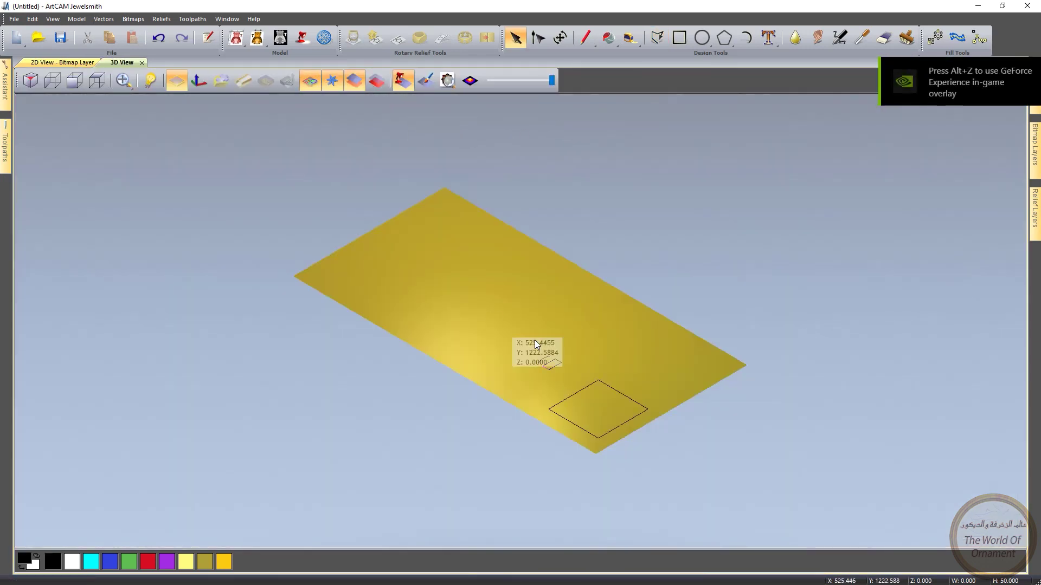
click(97, 80)
scroll(518, 422, up, 6)
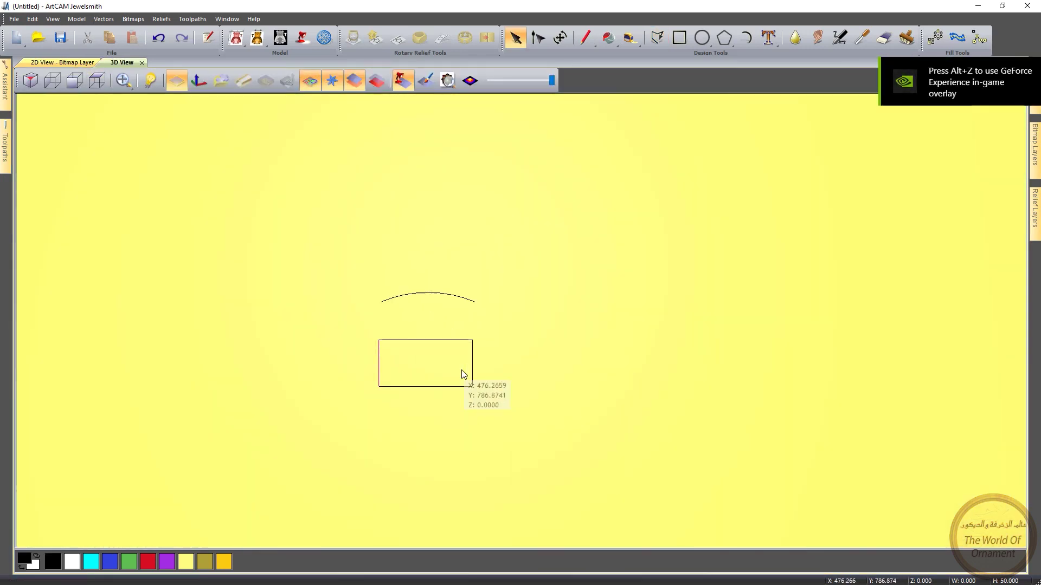
mouse_move(4, 83)
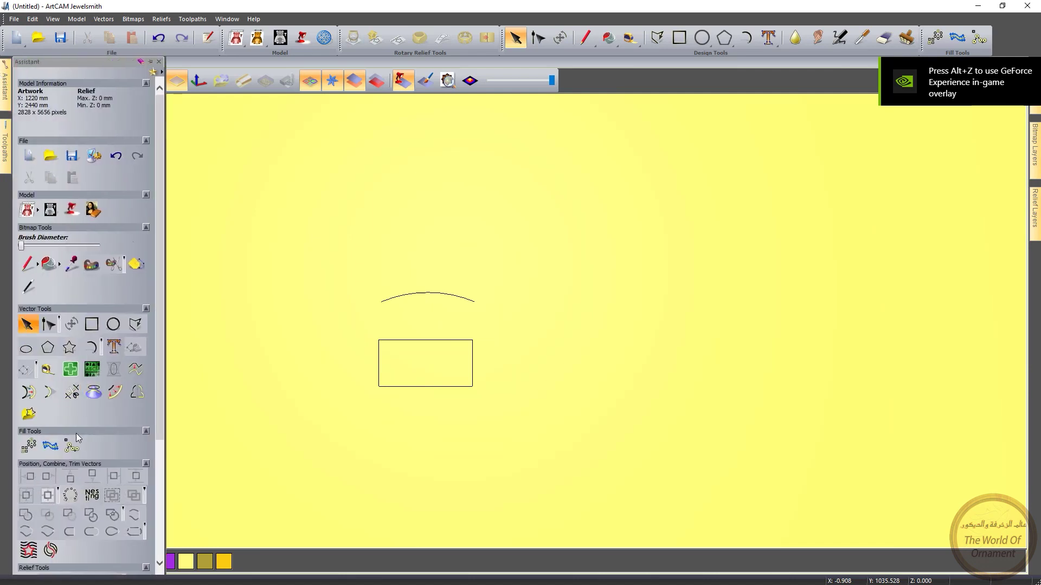
scroll(69, 436, down, 5)
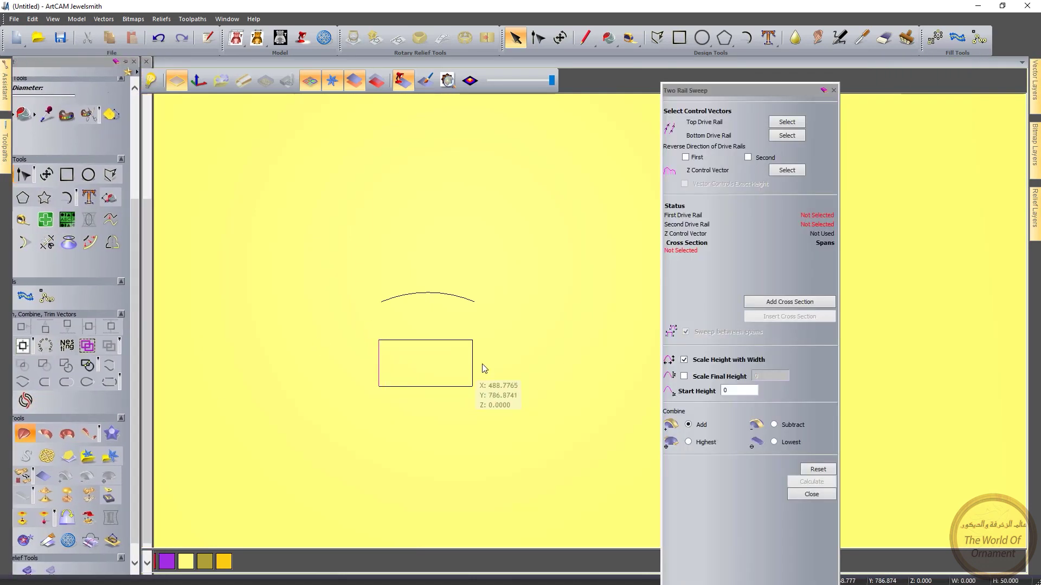
click(788, 122)
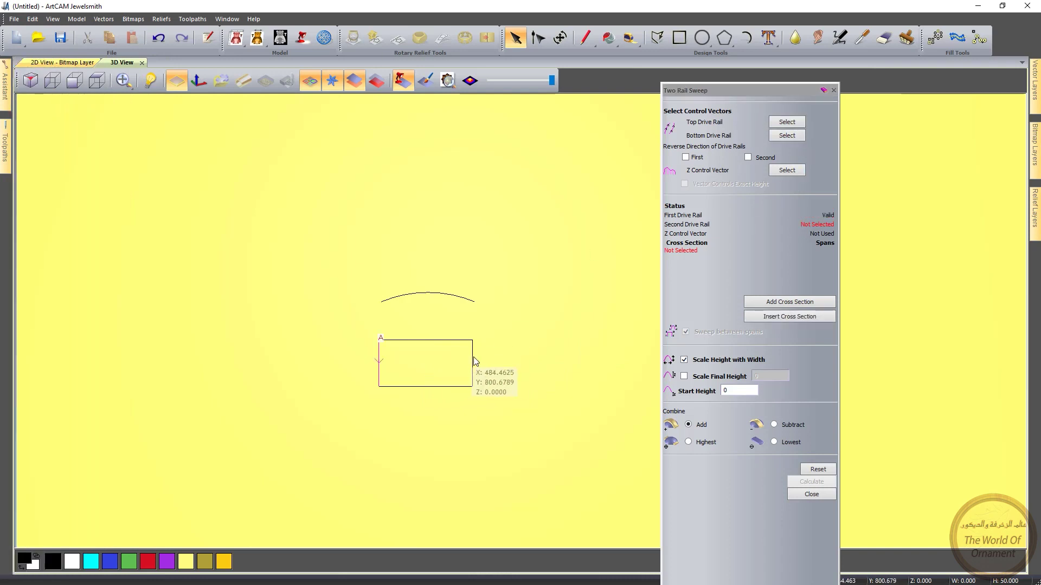
click(790, 137)
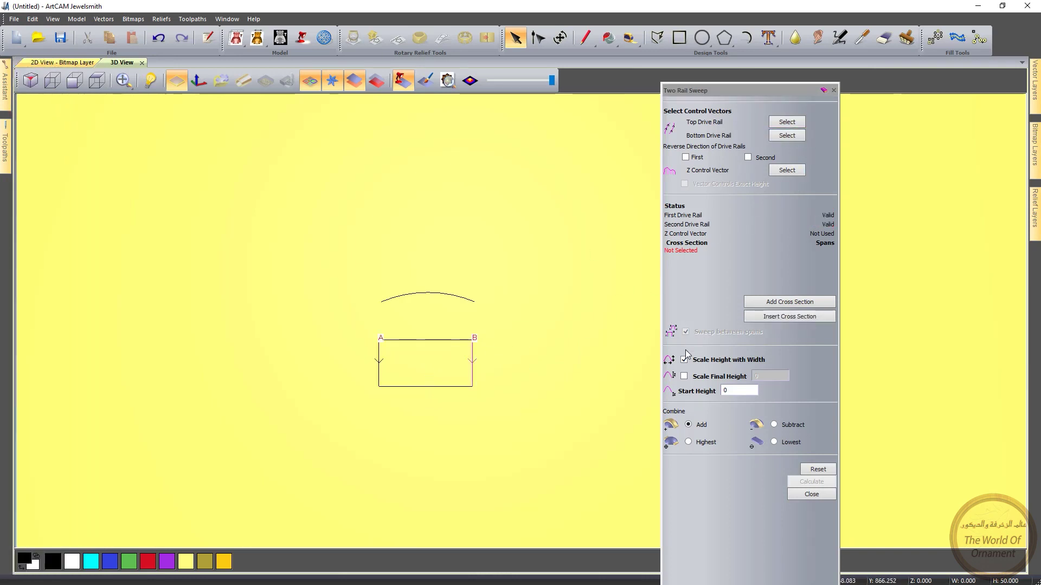
Add the arc as cross section, turn off Scale Height with Width, set Combine to Highest and calculate the sweep
click(455, 295)
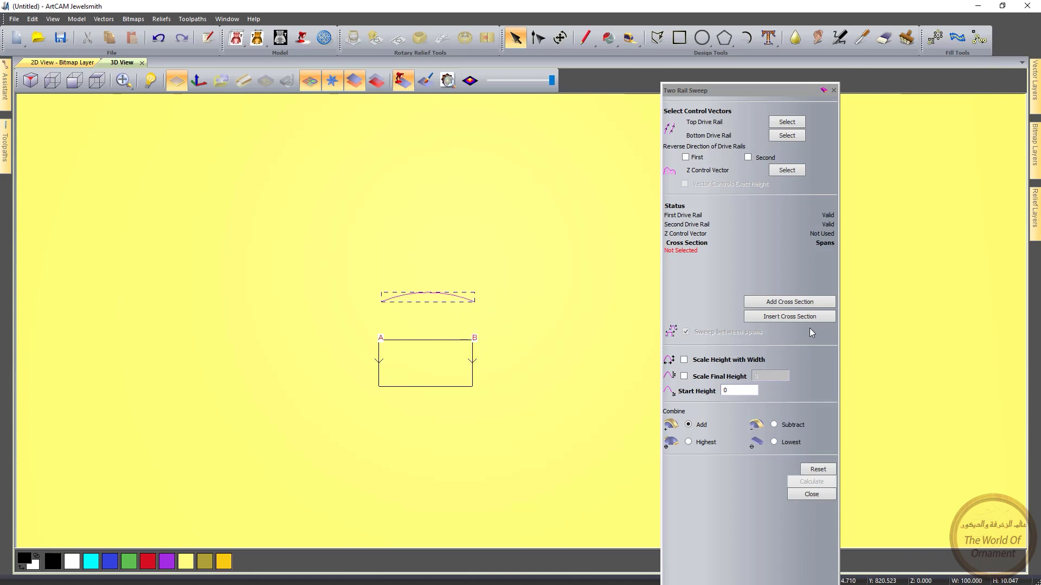
click(801, 303)
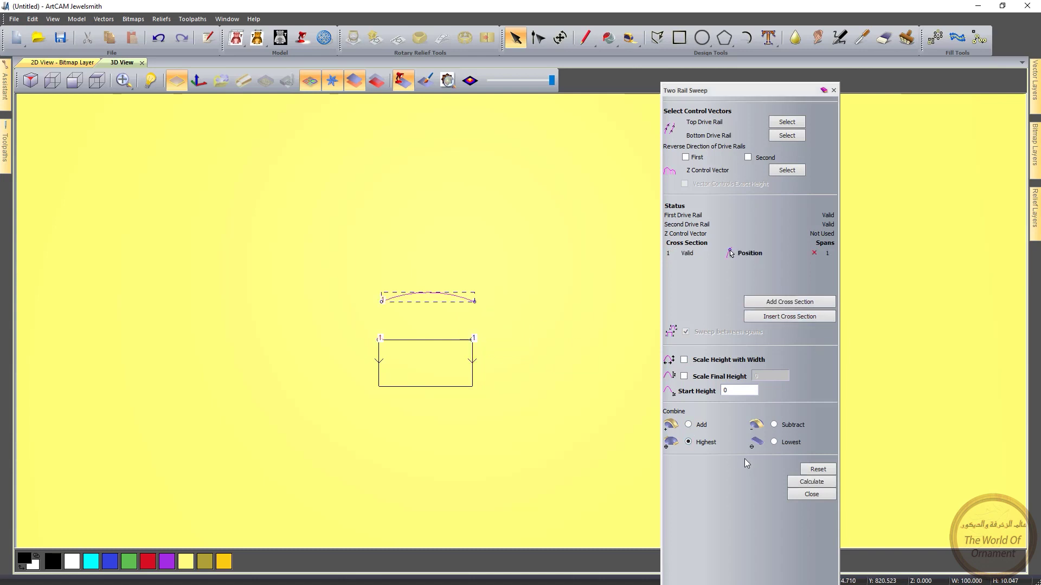
click(813, 482)
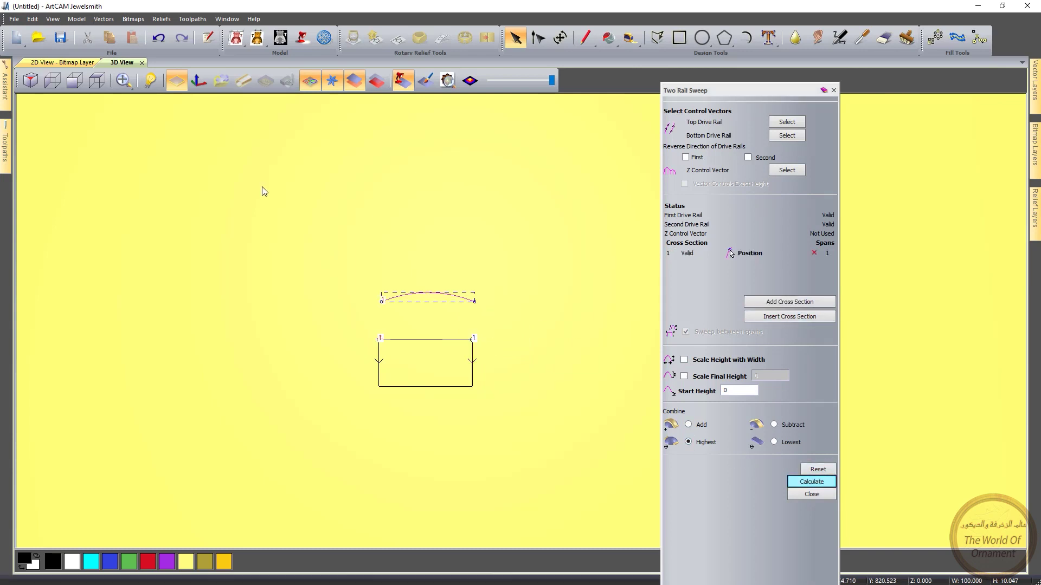
click(833, 91)
Carve several uneven horizontal grain grooves across the curved strip relief with the sculpting Carve tool
scroll(437, 360, up, 4)
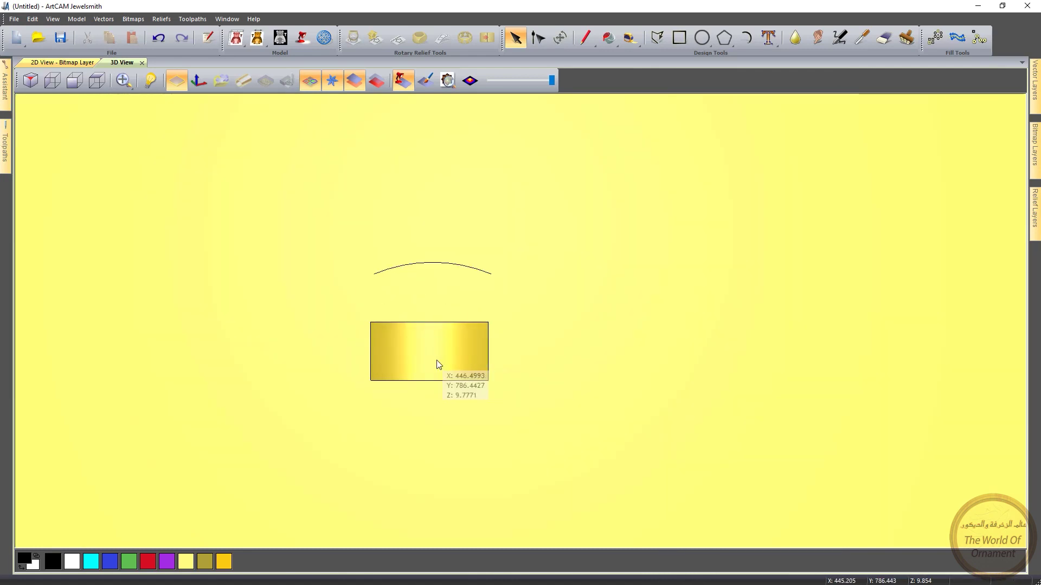
right_click(585, 268)
mouse_move(640, 286)
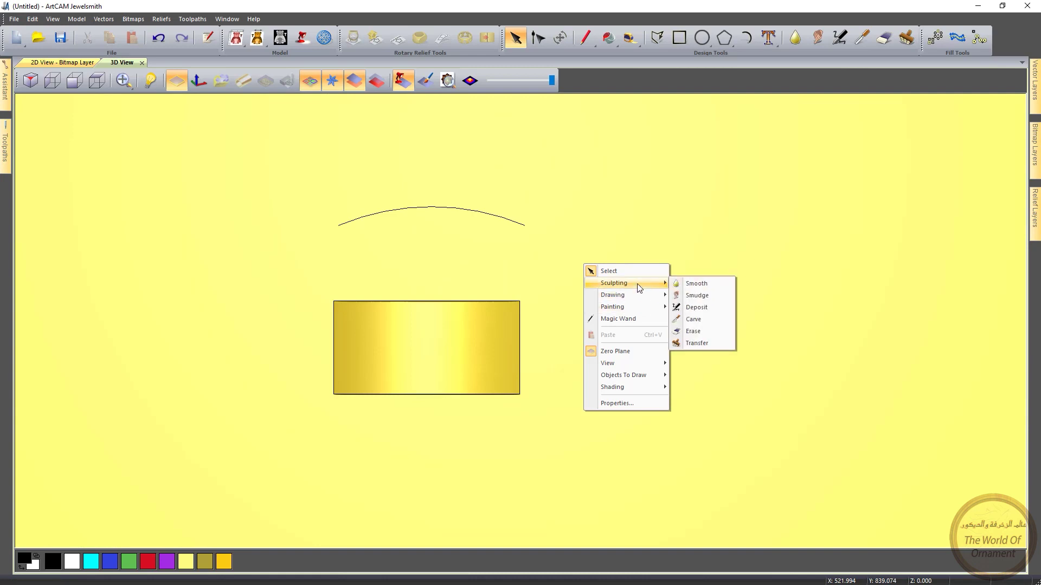
click(694, 319)
mouse_move(382, 324)
mouse_down()
mouse_move(505, 324)
mouse_move(367, 361)
mouse_move(365, 384)
mouse_up()
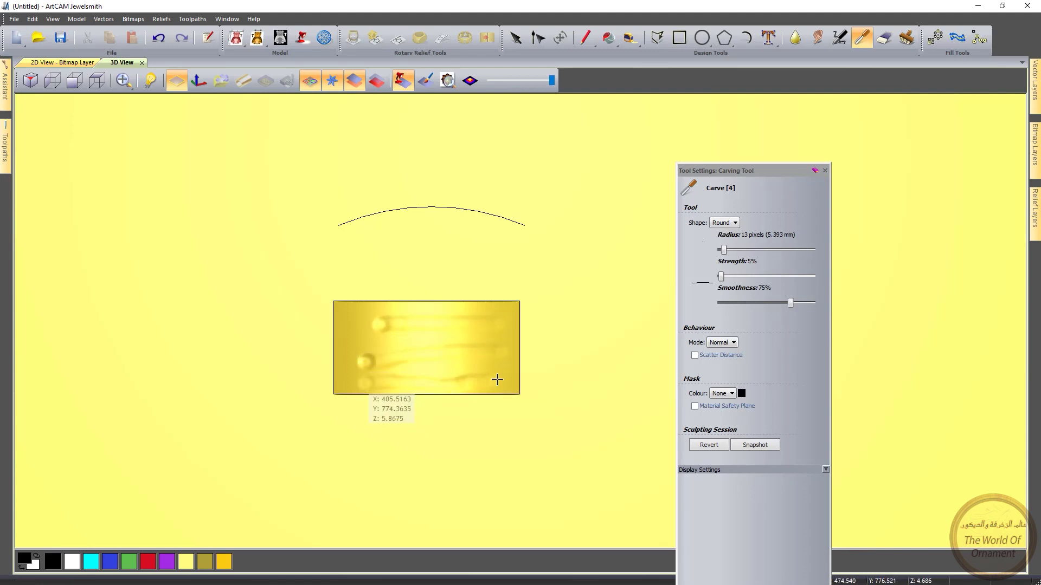
drag(460, 374, 444, 375)
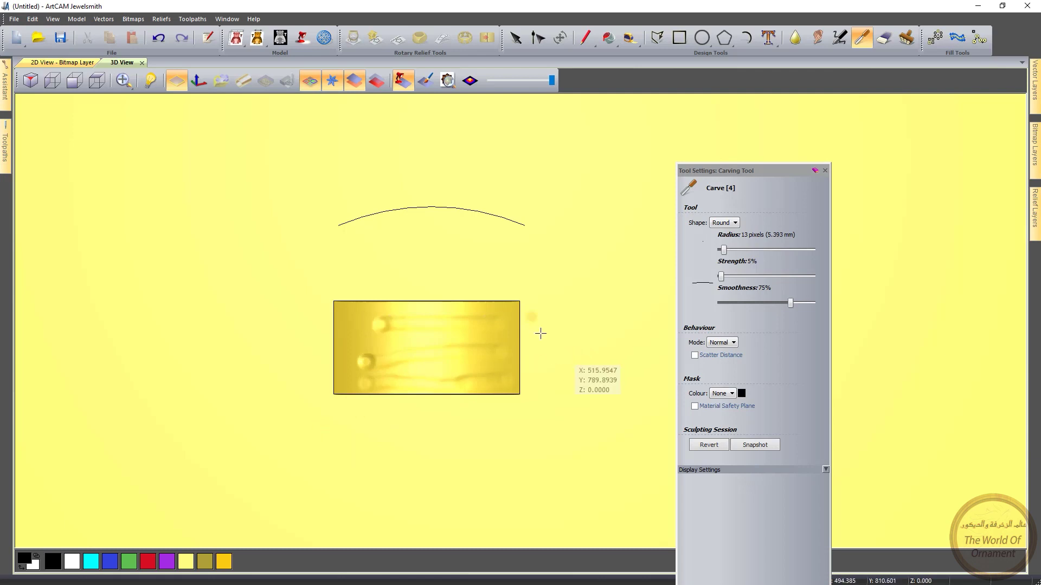
click(825, 171)
Cut the carved strip out of the relief as a separate object along the small rectangle, using Relief Cookie Cutter
scroll(475, 322, up, 3)
mouse_move(481, 316)
mouse_down()
mouse_move(457, 302)
mouse_move(478, 362)
mouse_move(458, 345)
mouse_up()
scroll(501, 302, down, 3)
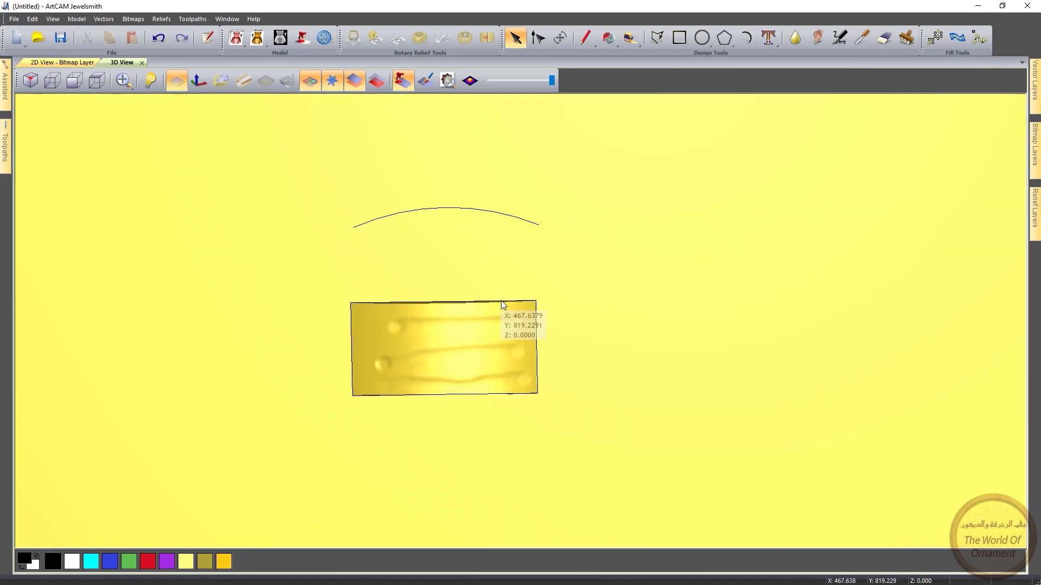
scroll(520, 317, down, 2)
click(97, 80)
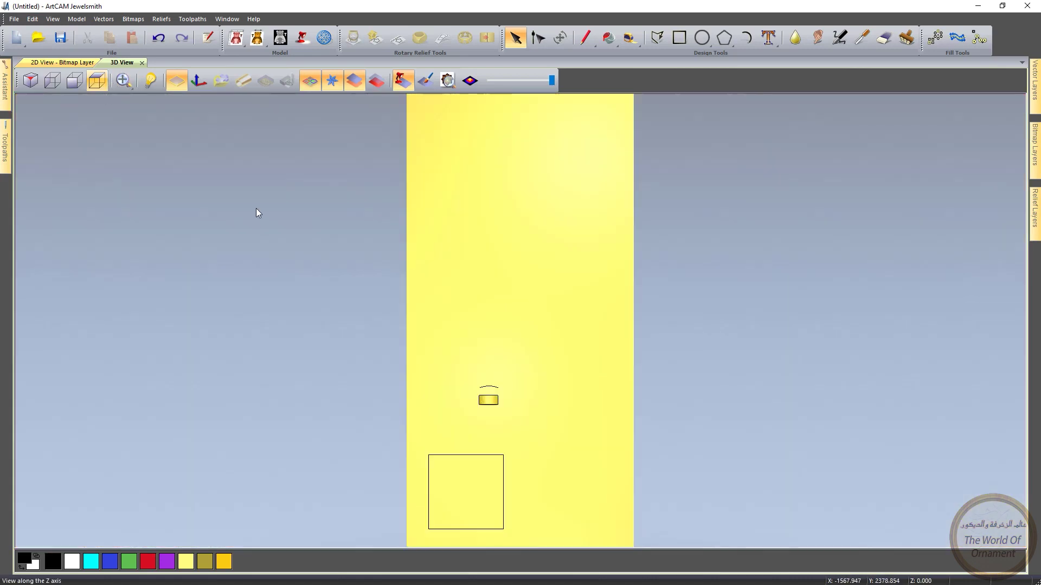
scroll(491, 404, up, 5)
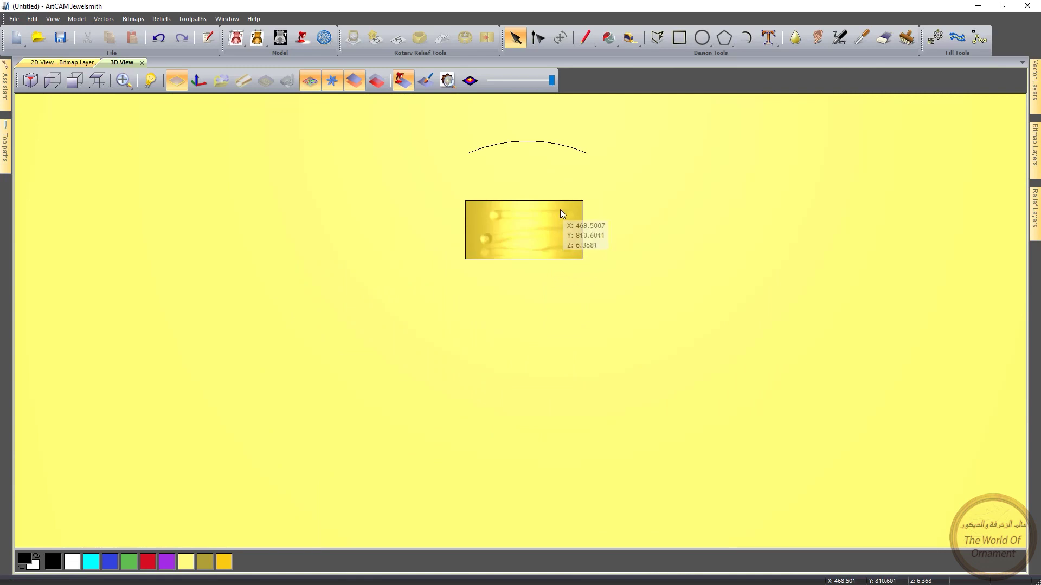
click(563, 206)
click(4, 81)
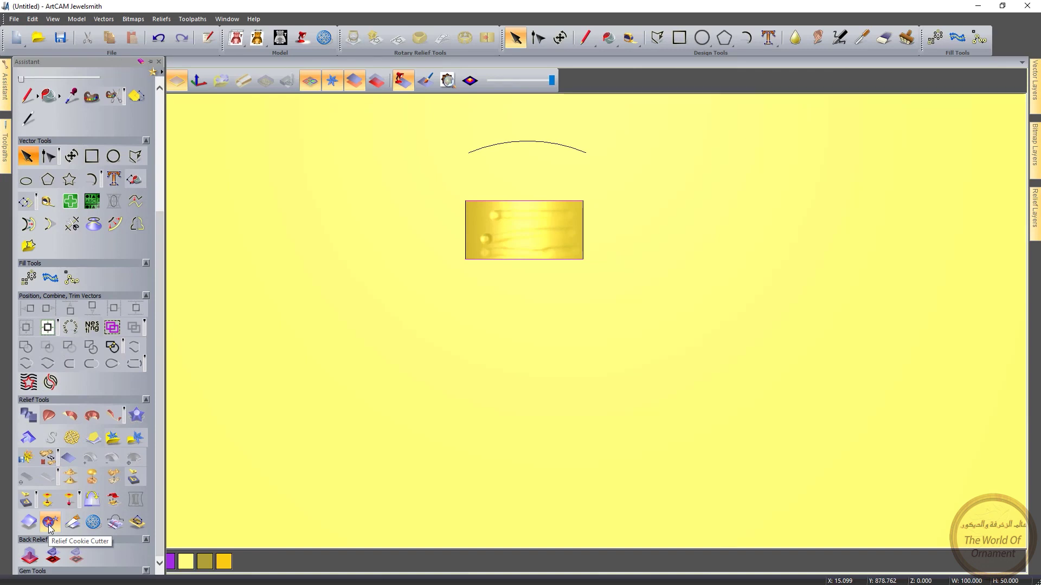
click(50, 529)
drag(544, 225, 380, 330)
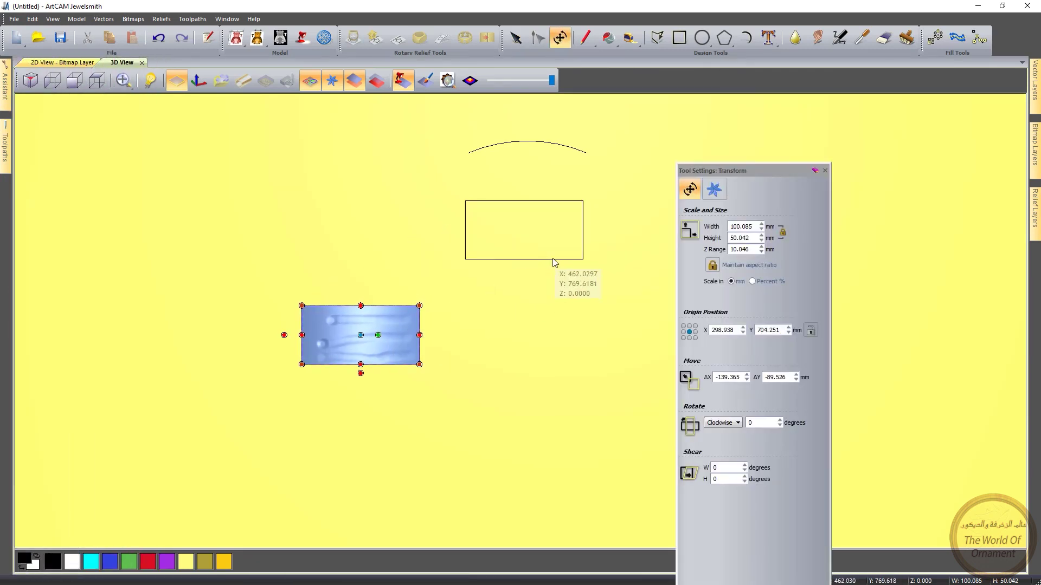
key(Escape)
Draw a vertical polyline through the middle of the strip and move the arc well clear to the strip's left
right_click(617, 178)
mouse_move(679, 209)
click(729, 209)
click(525, 199)
click(525, 259)
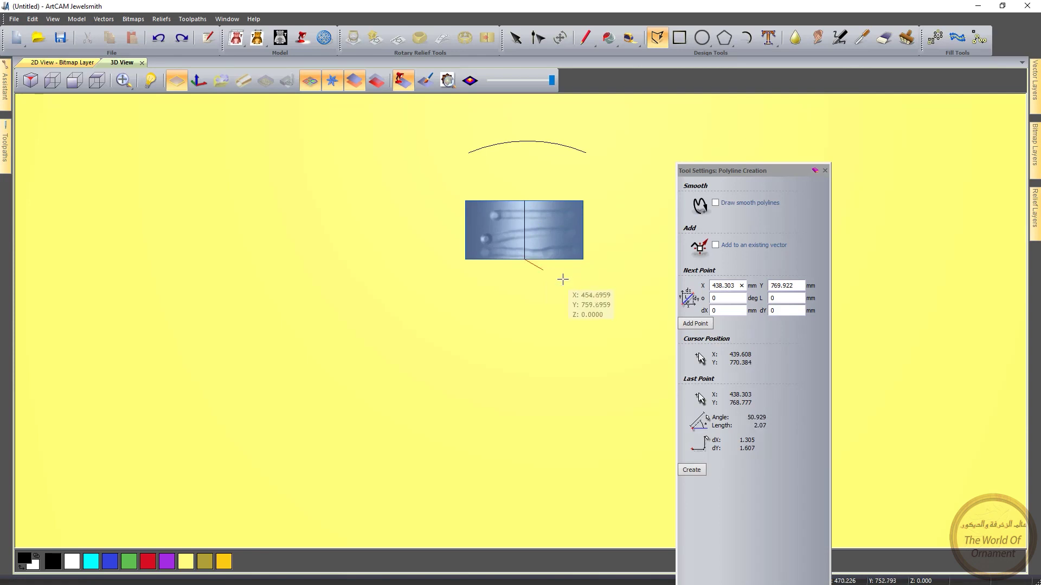
key(Escape)
click(553, 141)
drag(552, 142, 130, 175)
Rotate the strip together with its middle line 45 degrees clockwise
drag(655, 172, 403, 323)
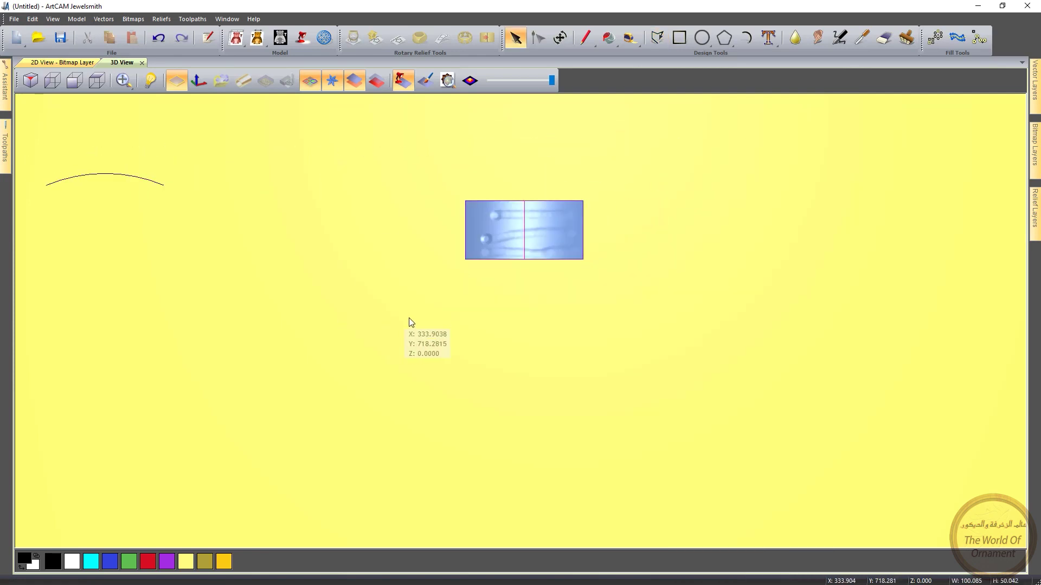
right_click(561, 242)
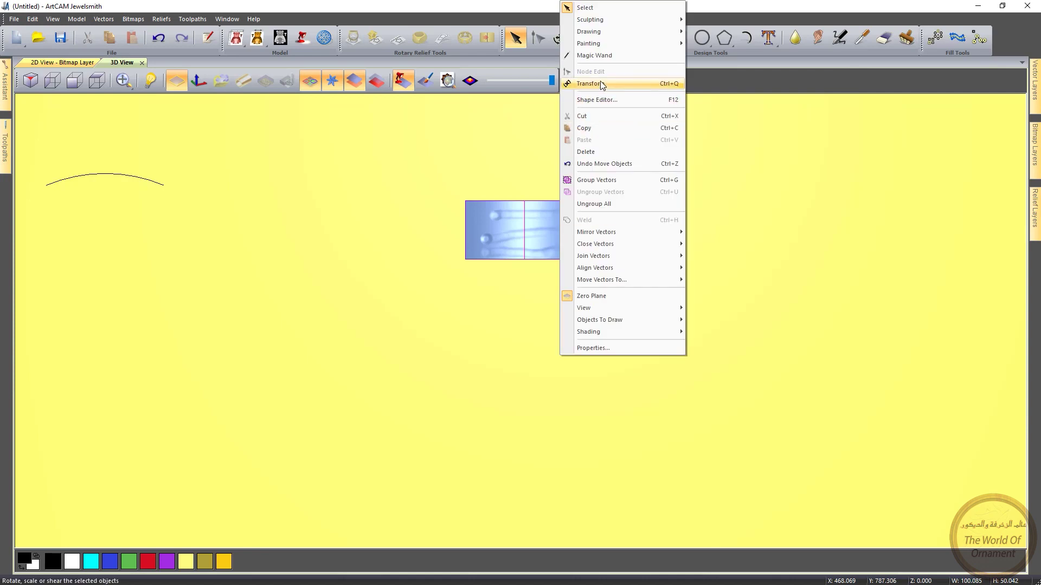
click(600, 81)
click(765, 421)
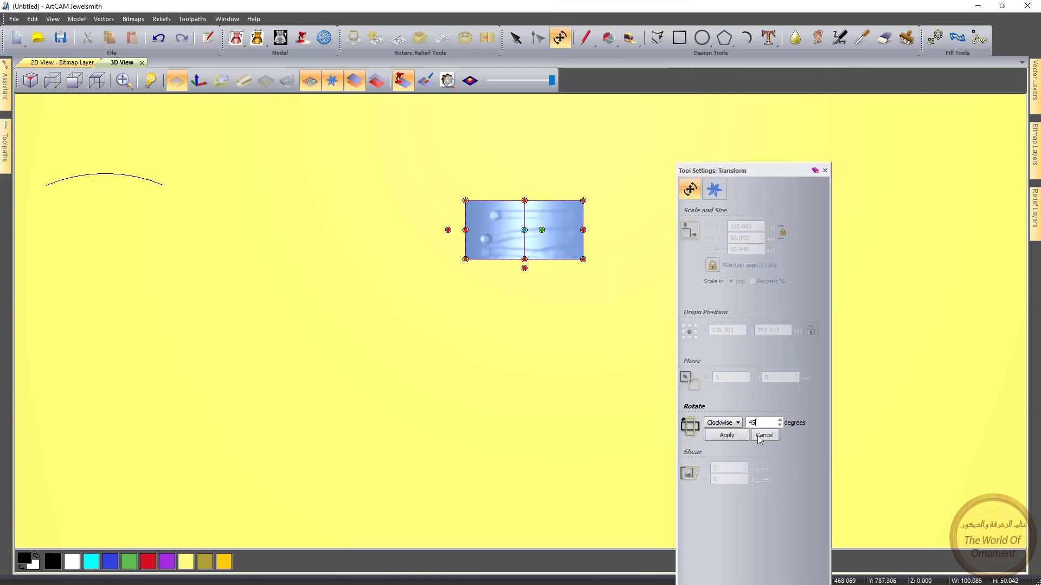
click(727, 435)
click(479, 297)
Copy the rotated strip and its middle line directly above the original so that their edges meet at the corners
middle_drag(652, 215, 598, 248)
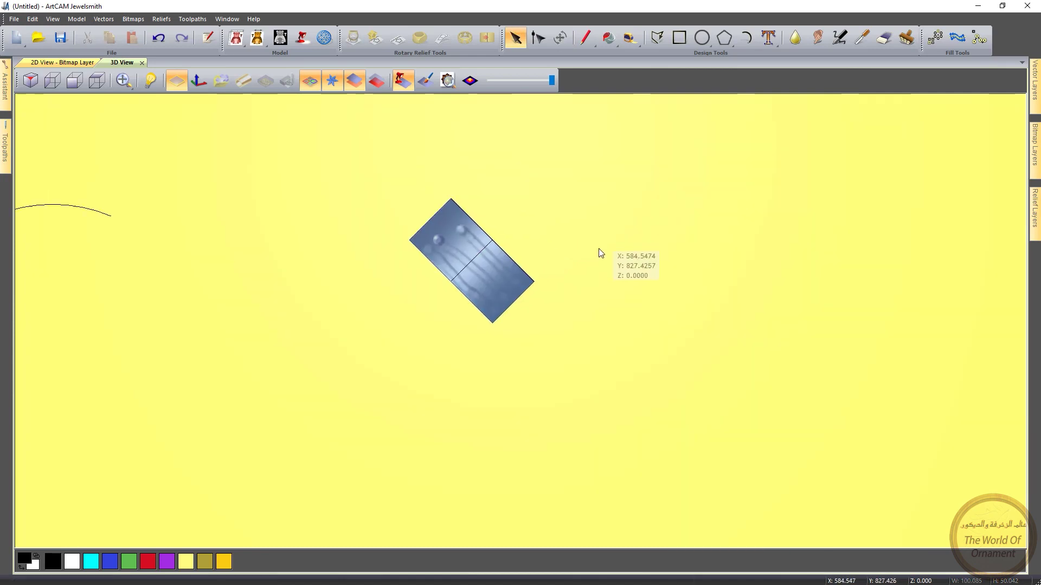
drag(509, 198, 298, 423)
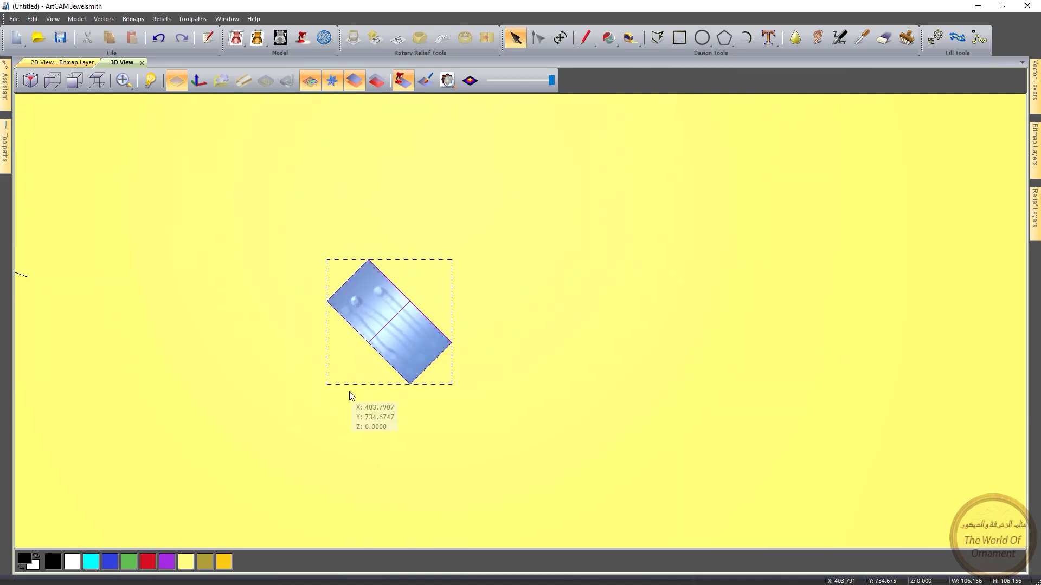
scroll(488, 304, down, 3)
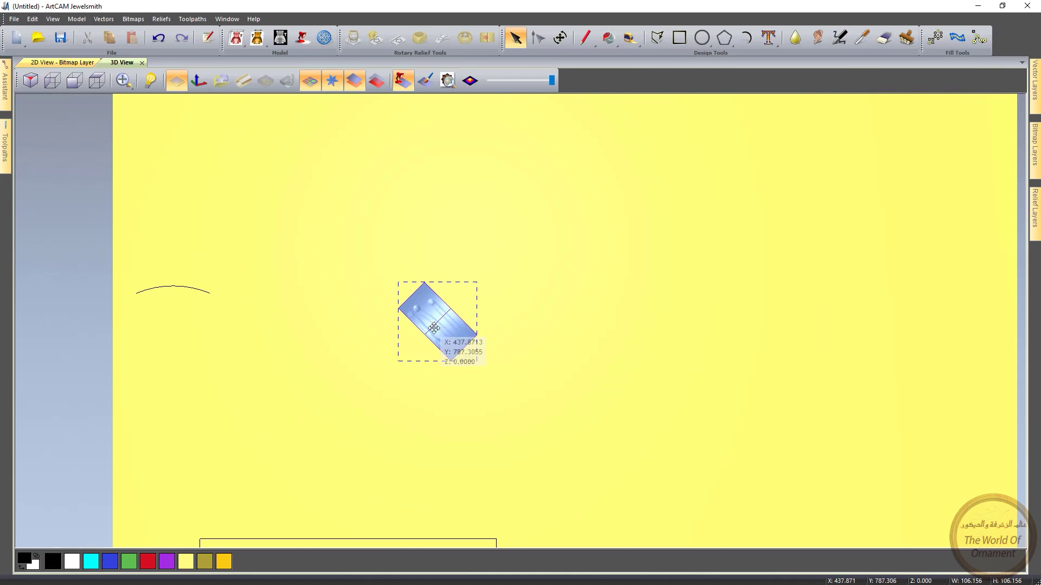
ctrl+drag(425, 336, 452, 309)
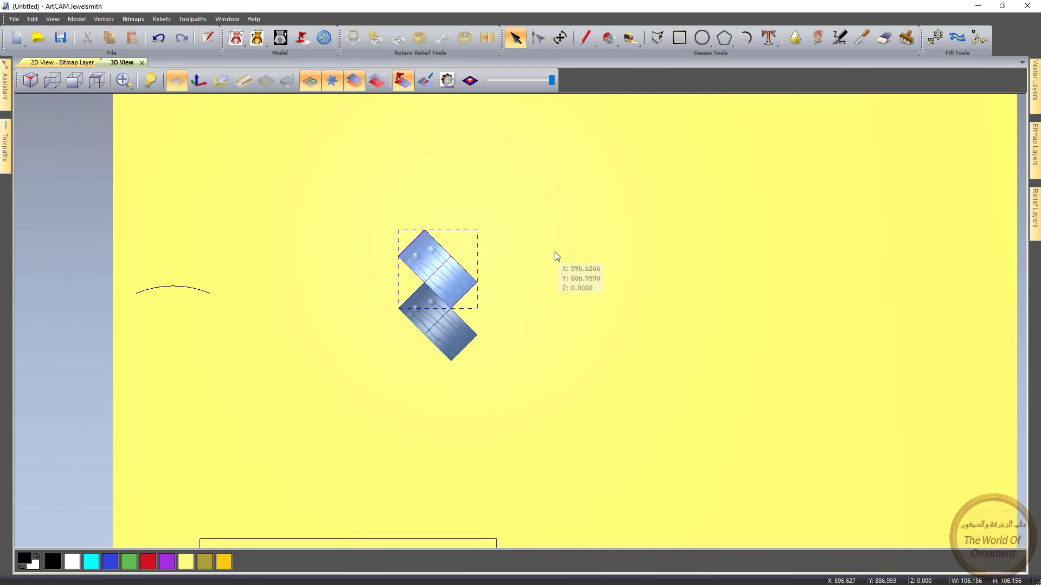
Duplicate the stacked strips upward, snapping each copy to the stack, until the column holds eight strips
drag(549, 205, 313, 411)
drag(450, 361, 451, 257)
scroll(530, 239, down, 1)
drag(512, 140, 367, 364)
scroll(490, 297, down, 1)
drag(477, 349, 476, 214)
click(515, 214)
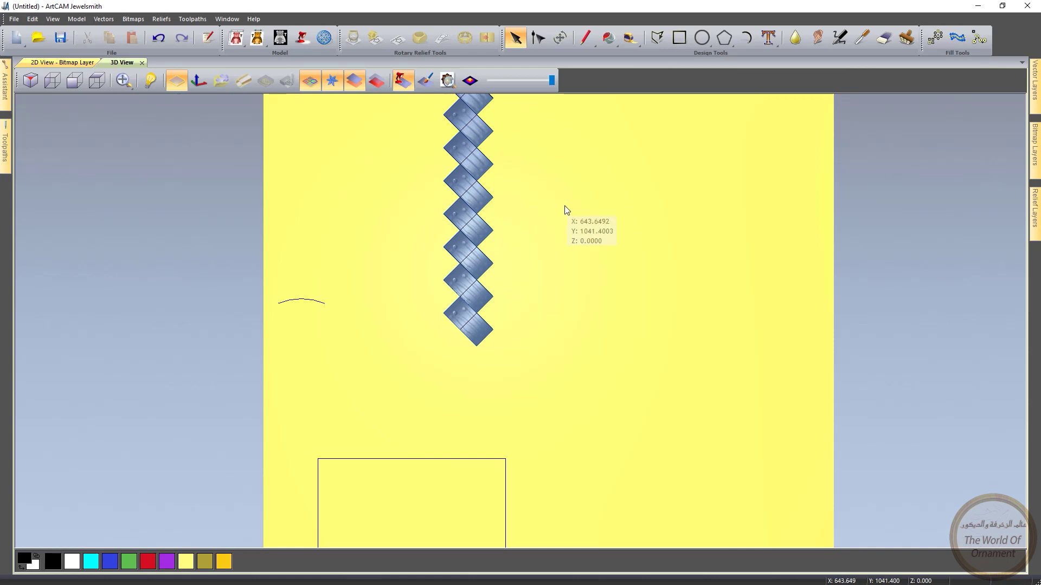
Mirror a copy of the eight-strip column to its right and shift it up and left to interlock with the original
middle_drag(564, 206, 492, 327)
drag(458, 152, 299, 508)
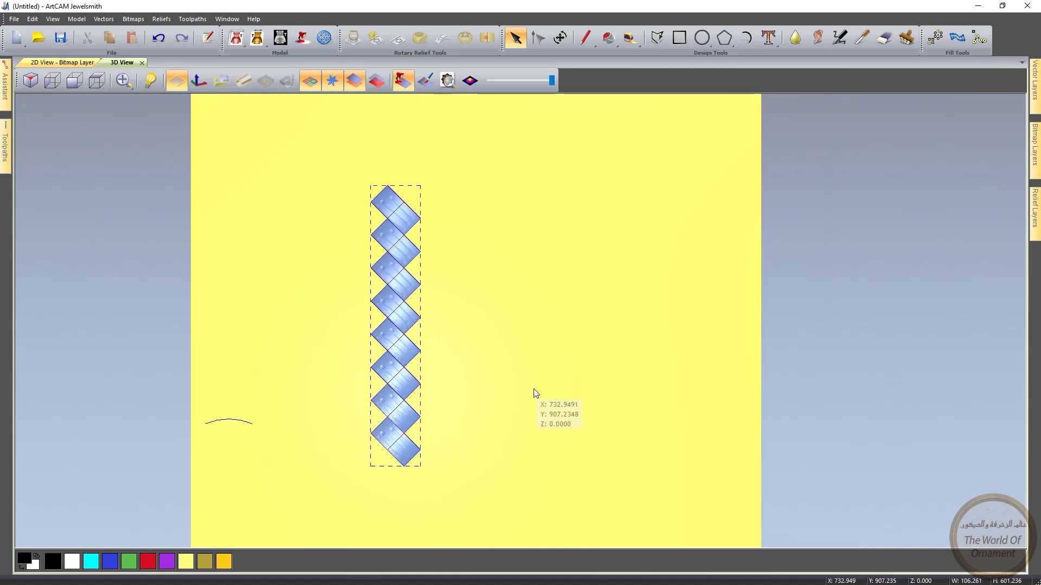
mouse_move(5, 88)
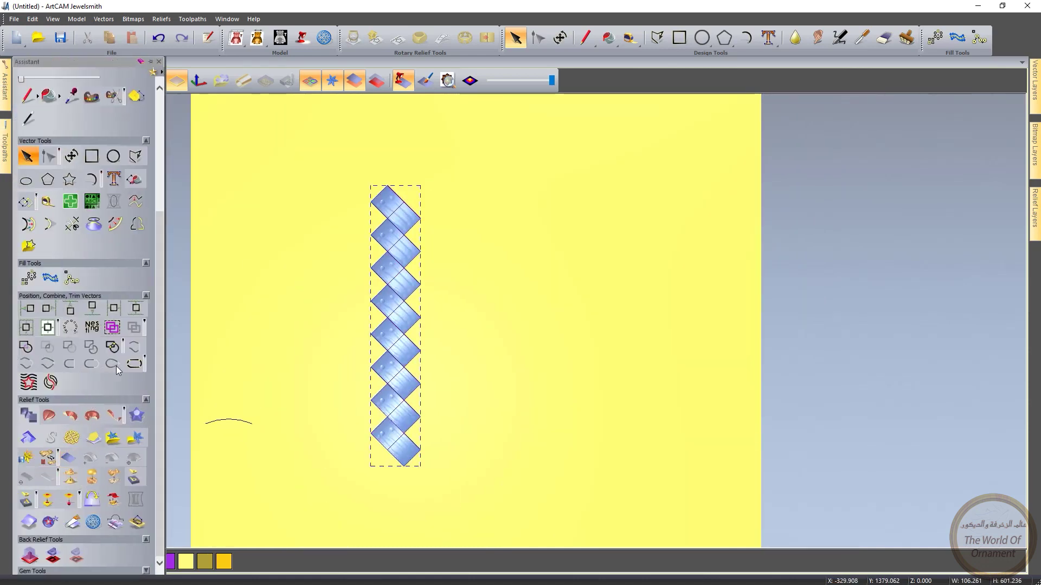
click(136, 226)
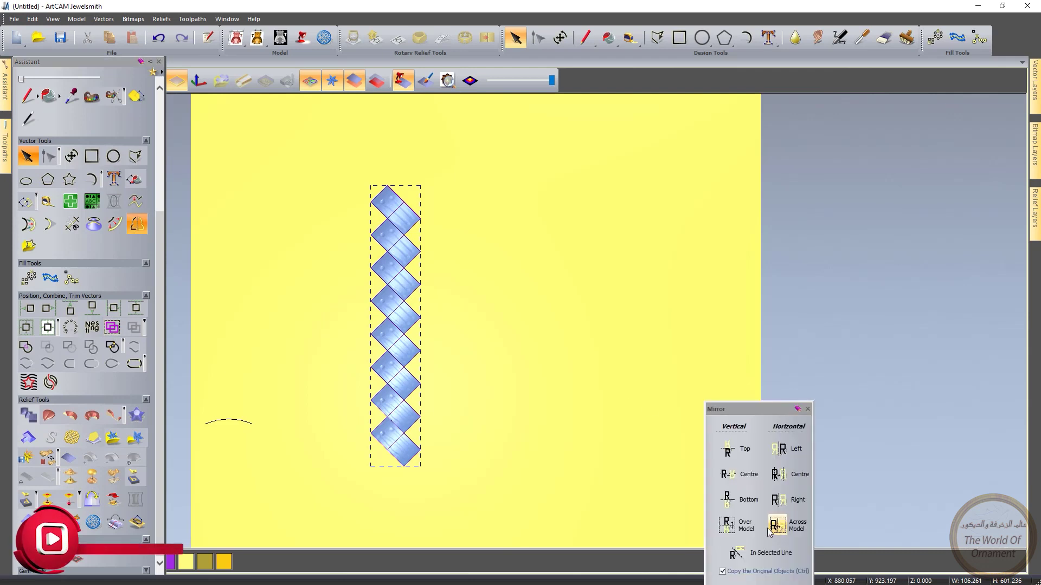
click(781, 500)
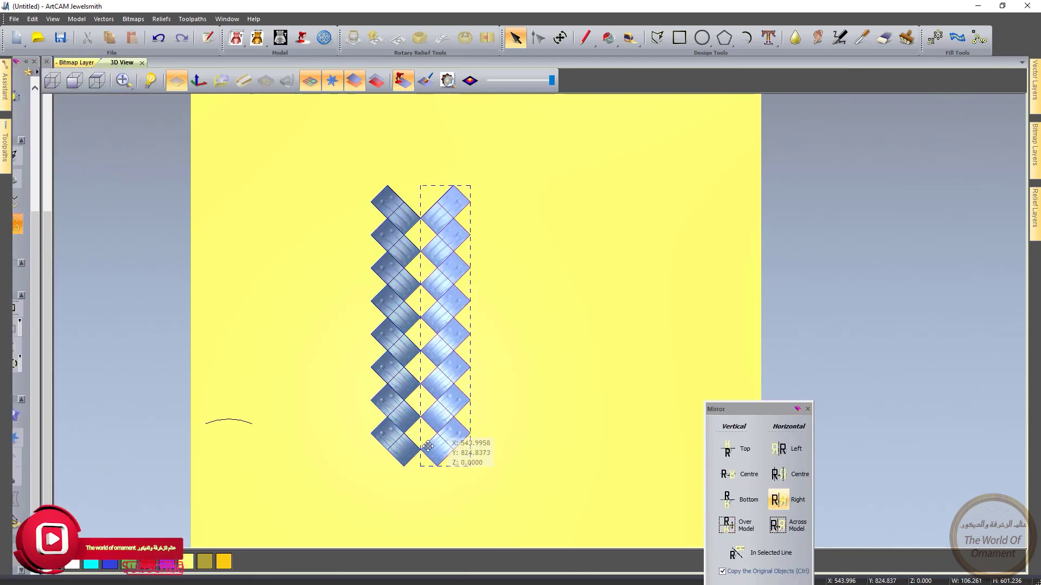
drag(421, 451, 403, 434)
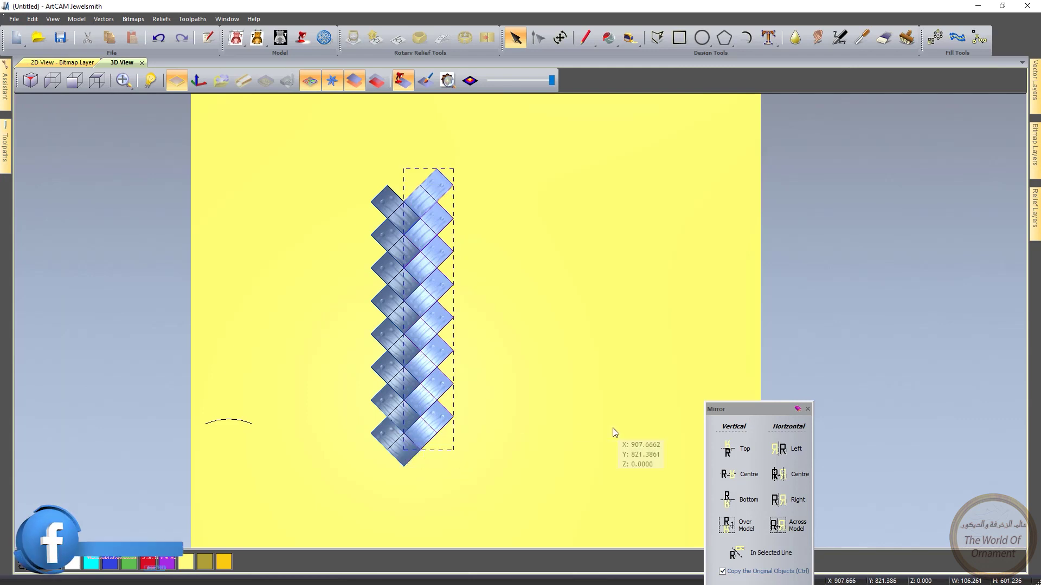
Mirror a copy of the two-column weave to its right and snap it diagonally up-left into the original's gaps
click(549, 416)
drag(509, 152, 301, 492)
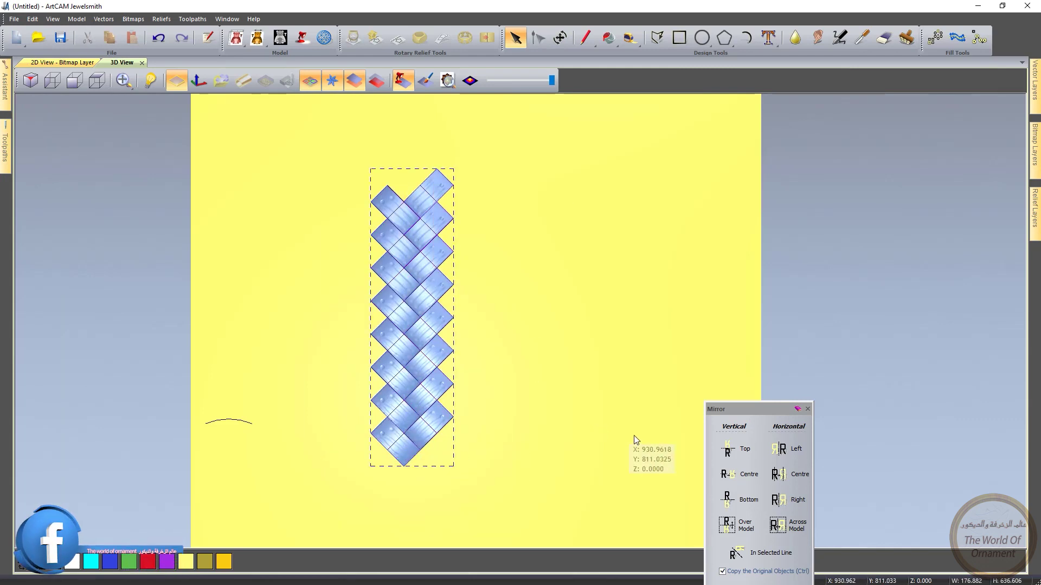
click(784, 509)
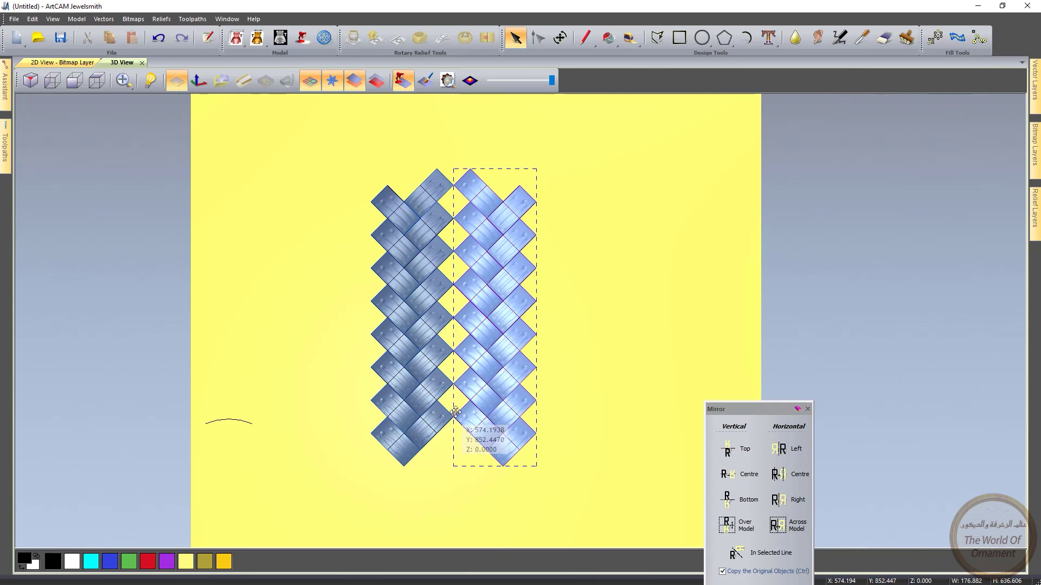
drag(453, 417, 437, 401)
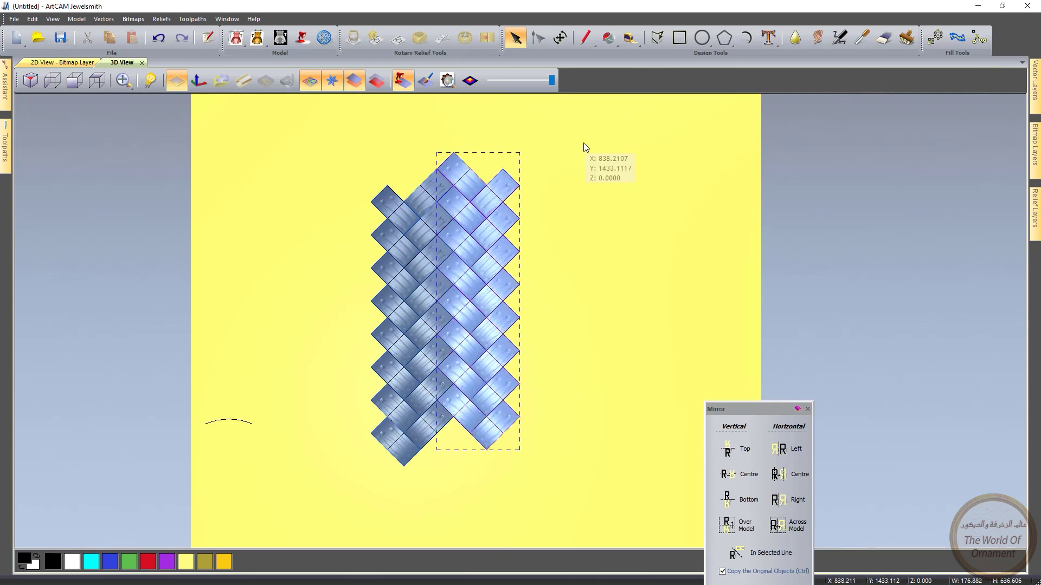
Mirror a copy of the four-column weave to its right and fit it into the original, leaving out the copy's lowest strip
drag(571, 133, 366, 468)
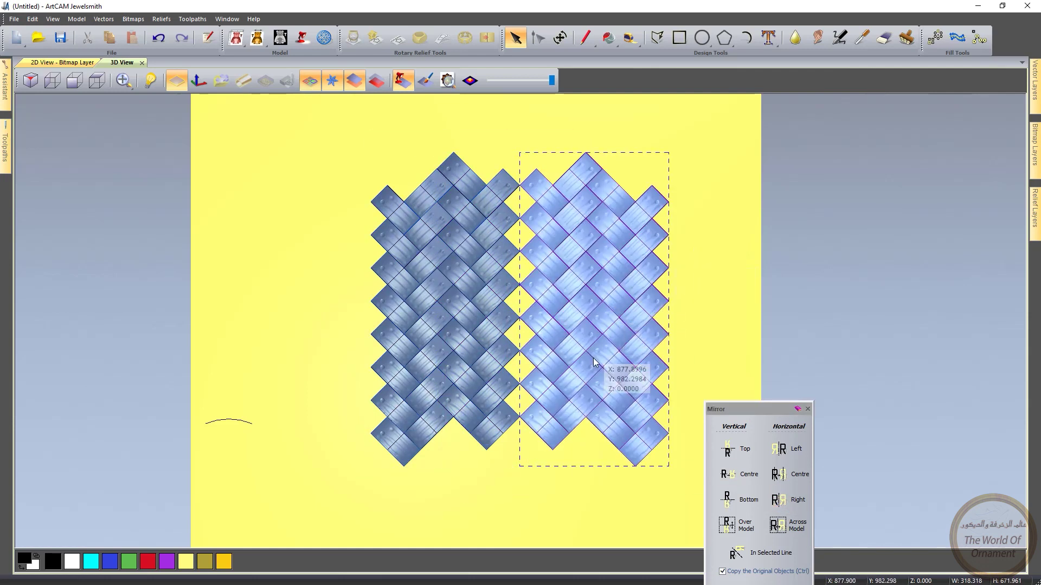
drag(723, 141, 523, 459)
click(569, 422)
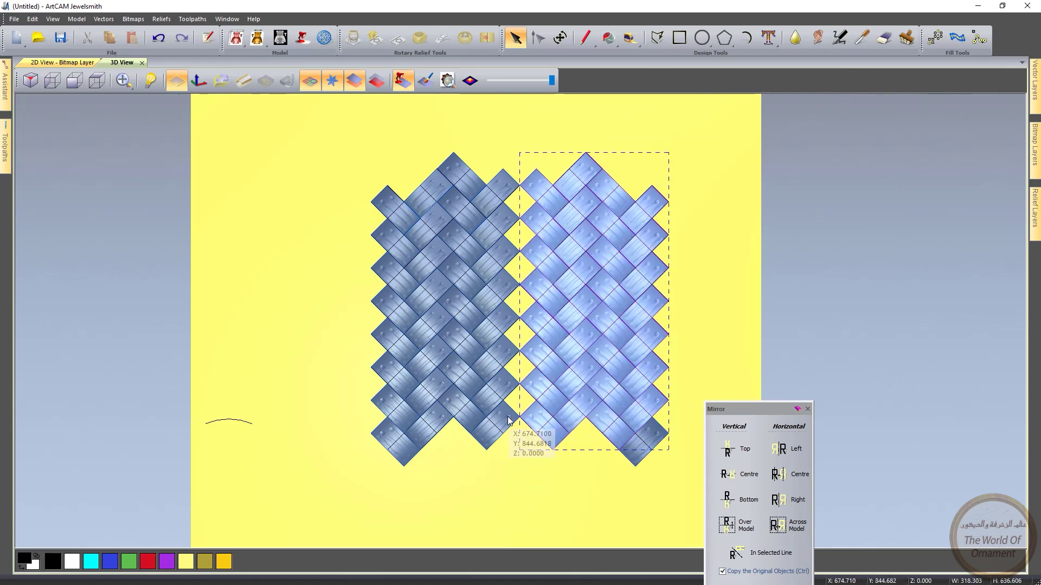
drag(520, 417, 504, 401)
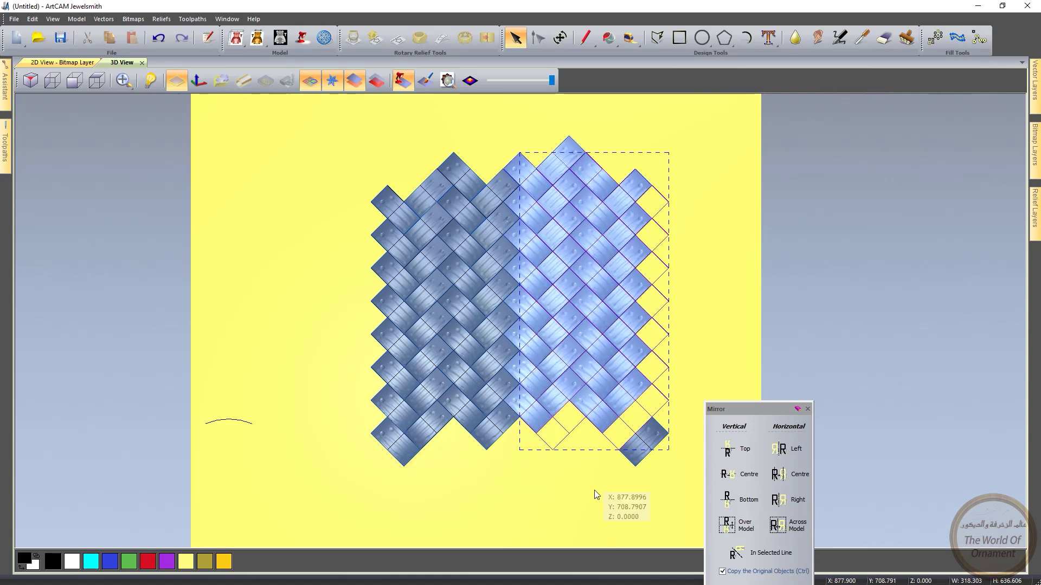
Delete the stray strip left below the weave's lower-right corner
click(621, 456)
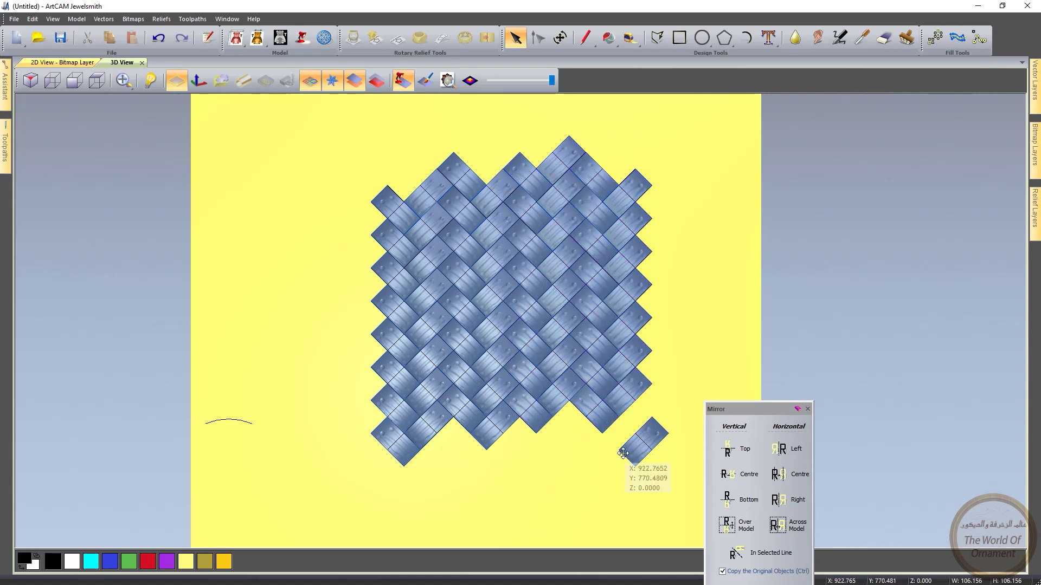
click(623, 453)
key(Delete)
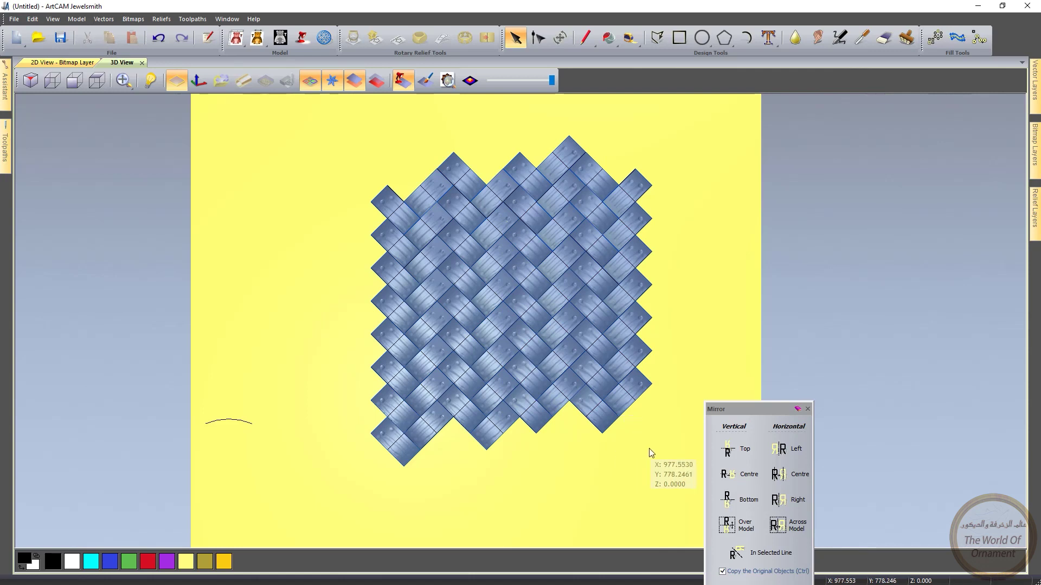
Select the whole weave together with the square and centre-align the weave on the square
drag(688, 109, 328, 514)
click(434, 514)
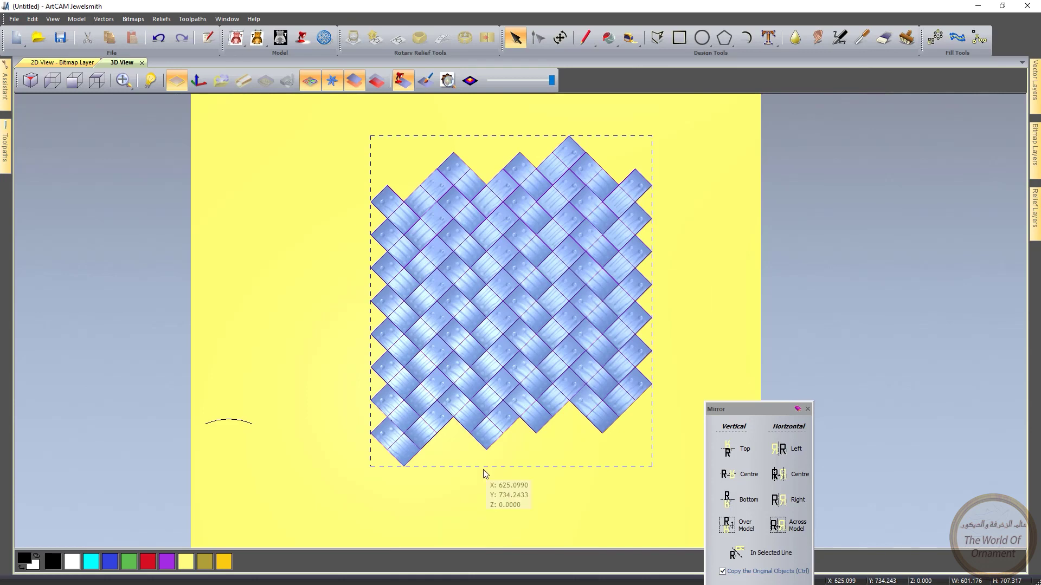
scroll(469, 470, down, 4)
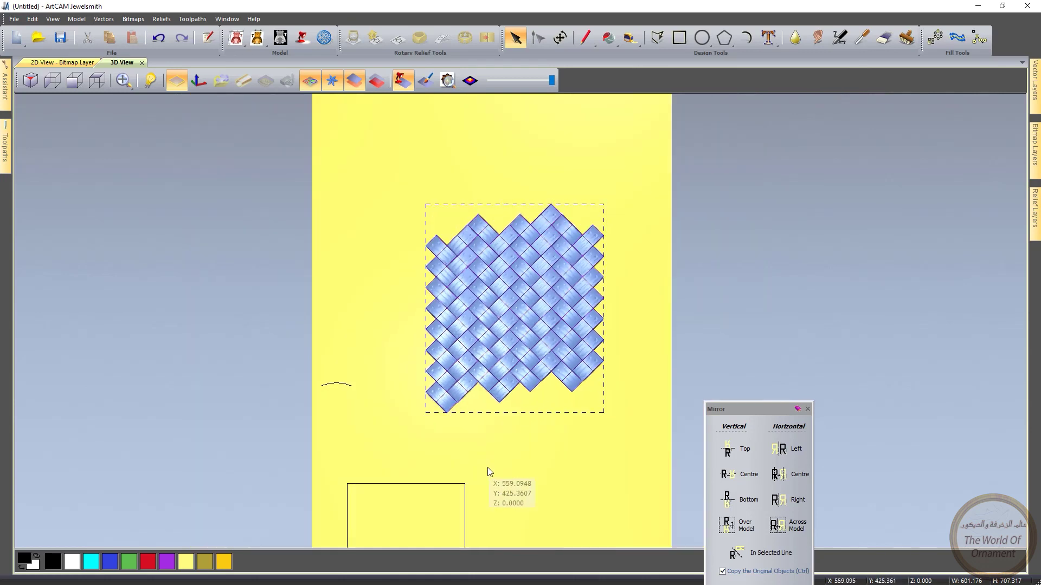
shift+click(476, 483)
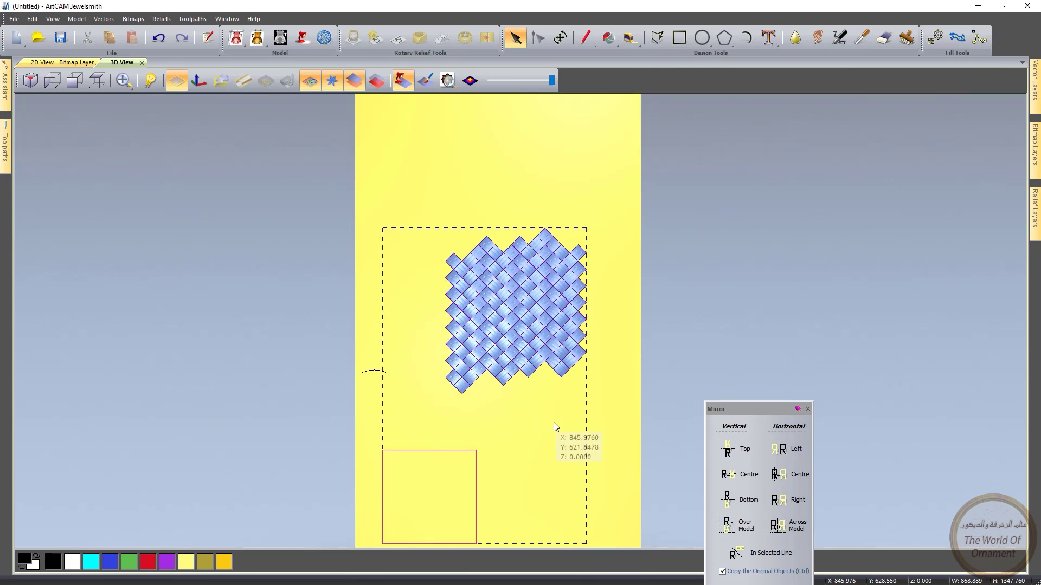
mouse_move(6, 86)
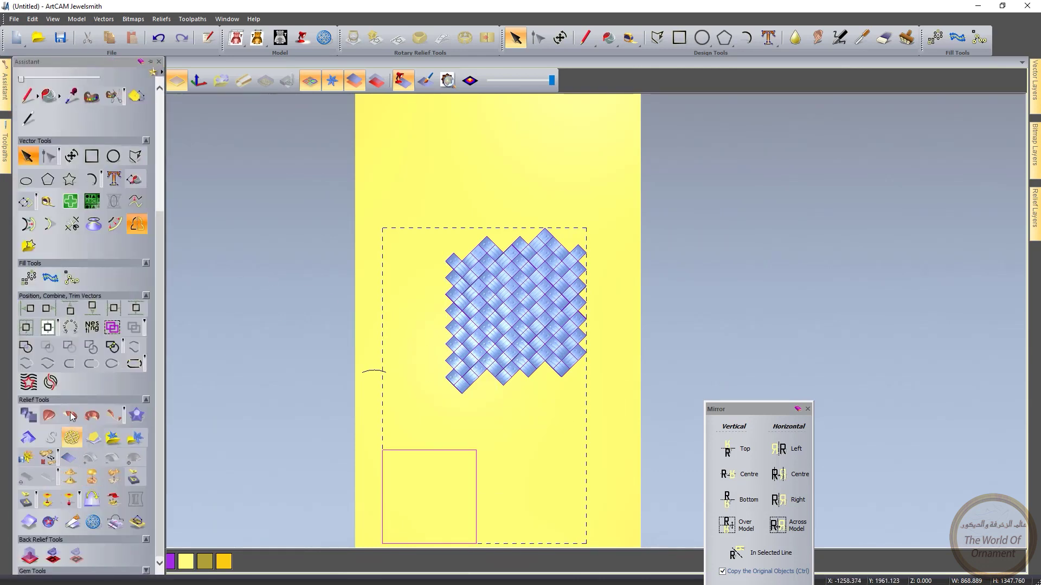
click(36, 327)
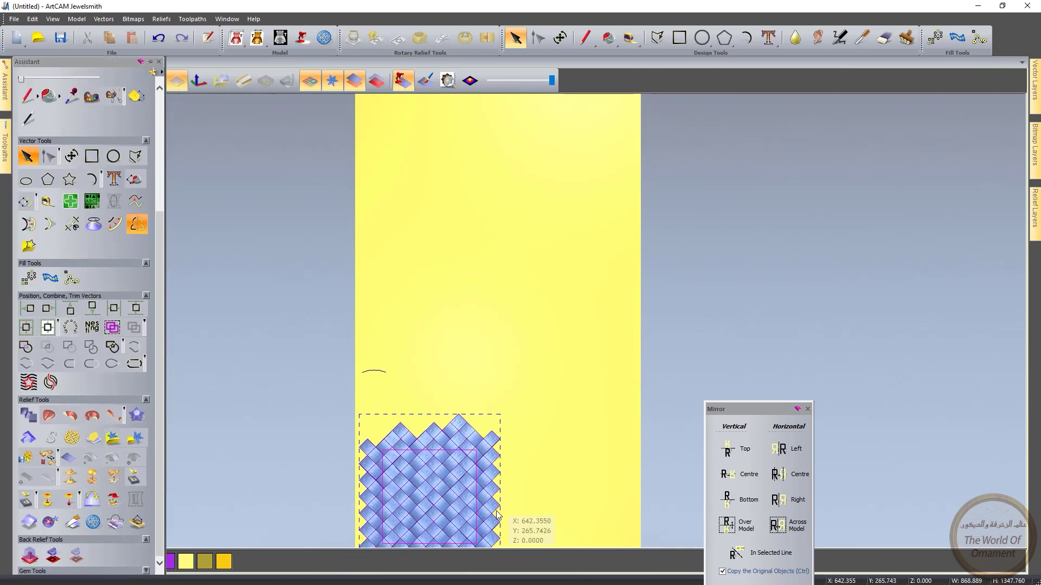
scroll(422, 530, up, 3)
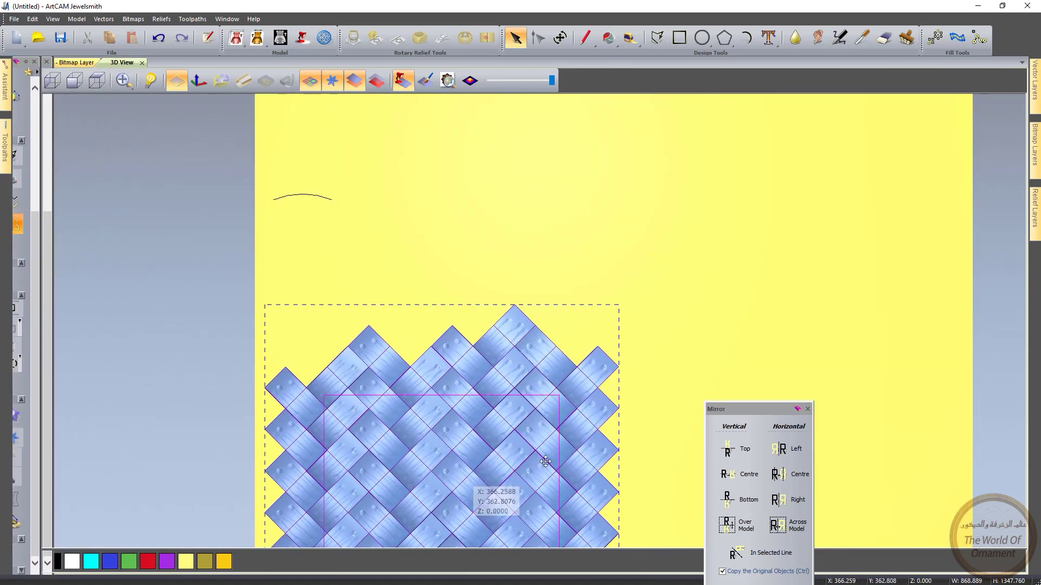
scroll(616, 416, down, 2)
click(548, 418)
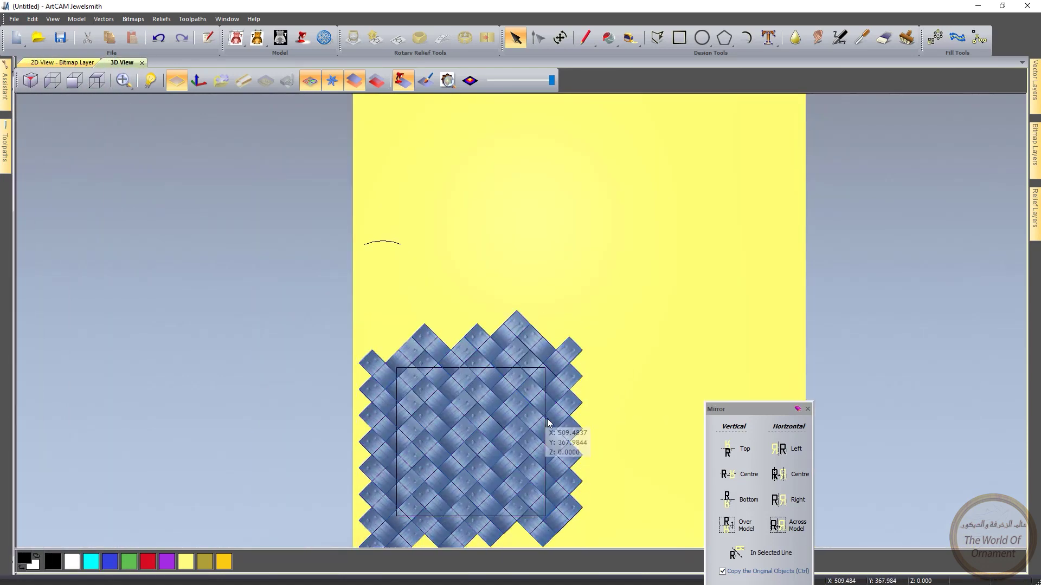
Ungroup all the grouped strips of the weave
click(574, 415)
right_click(575, 413)
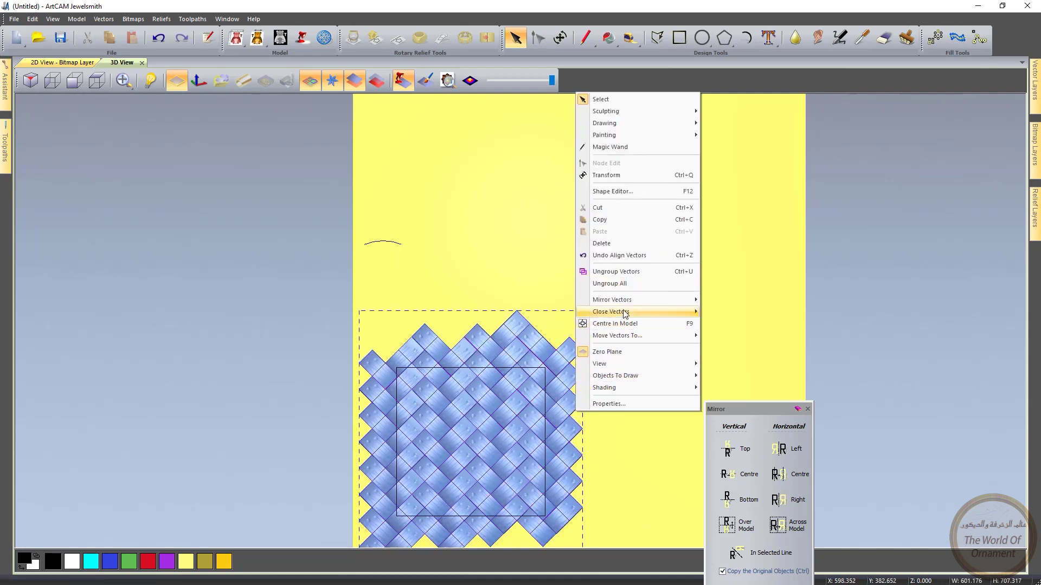
click(628, 282)
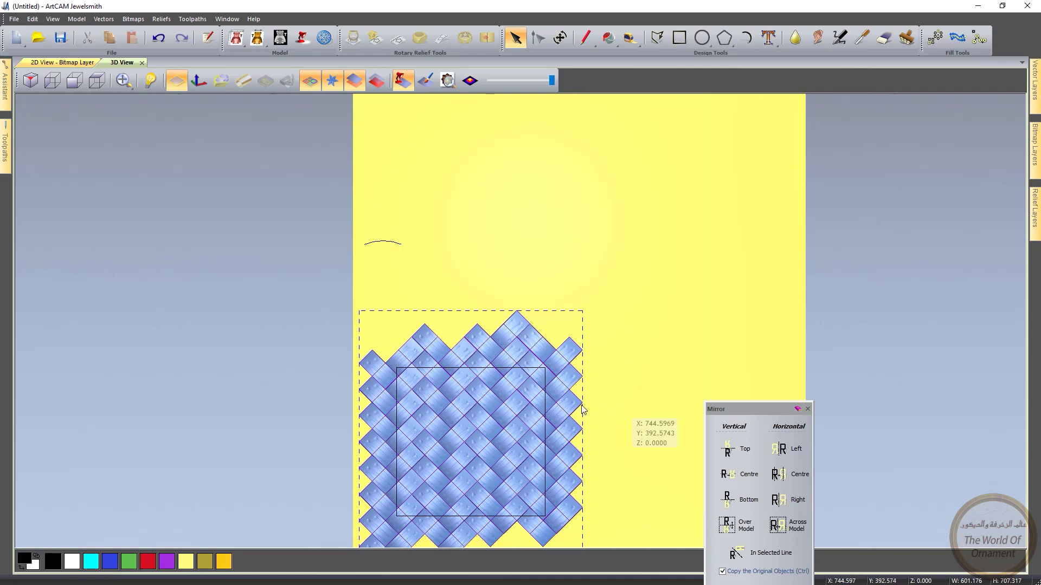
click(631, 400)
Select all the weave strips and set their Z range to 10 mm with Transform
drag(627, 299, 325, 567)
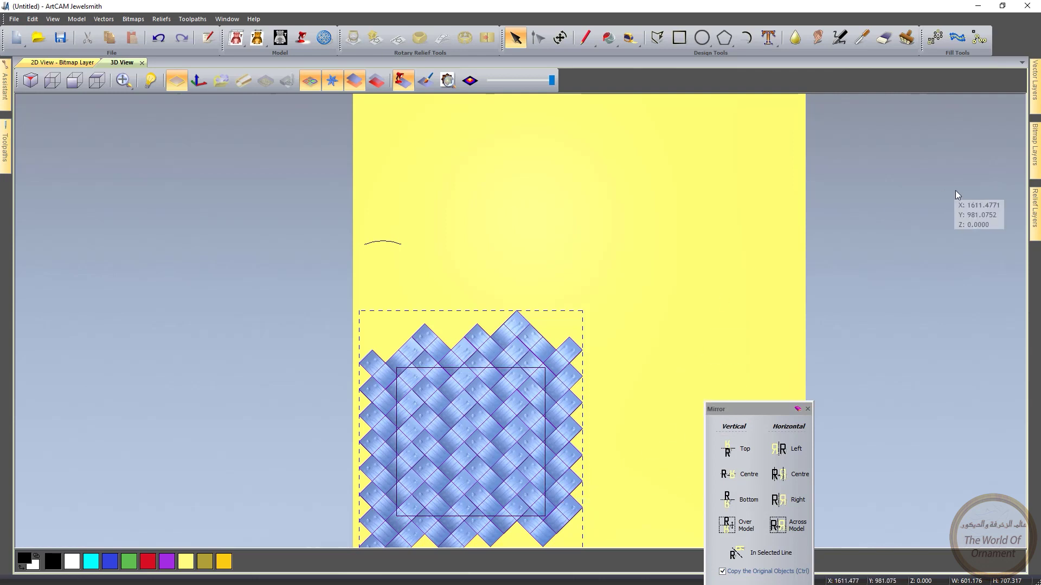
mouse_move(3, 87)
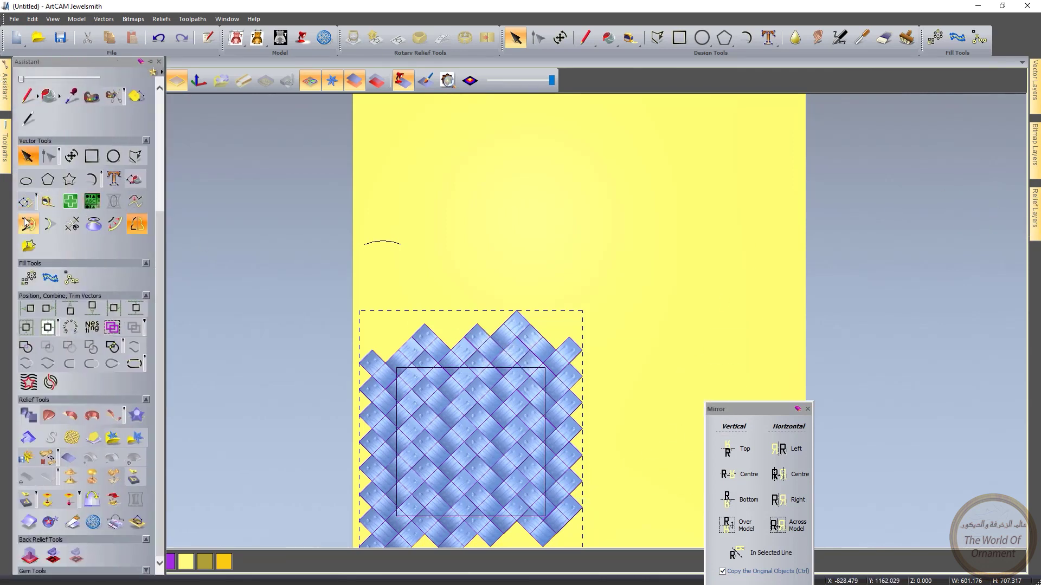
click(71, 156)
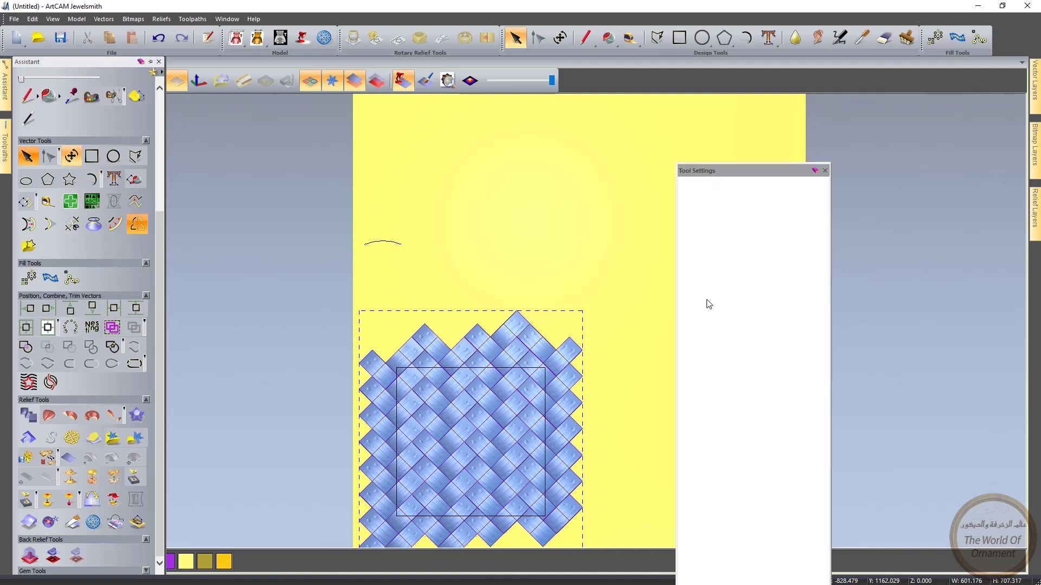
drag(752, 250, 721, 248)
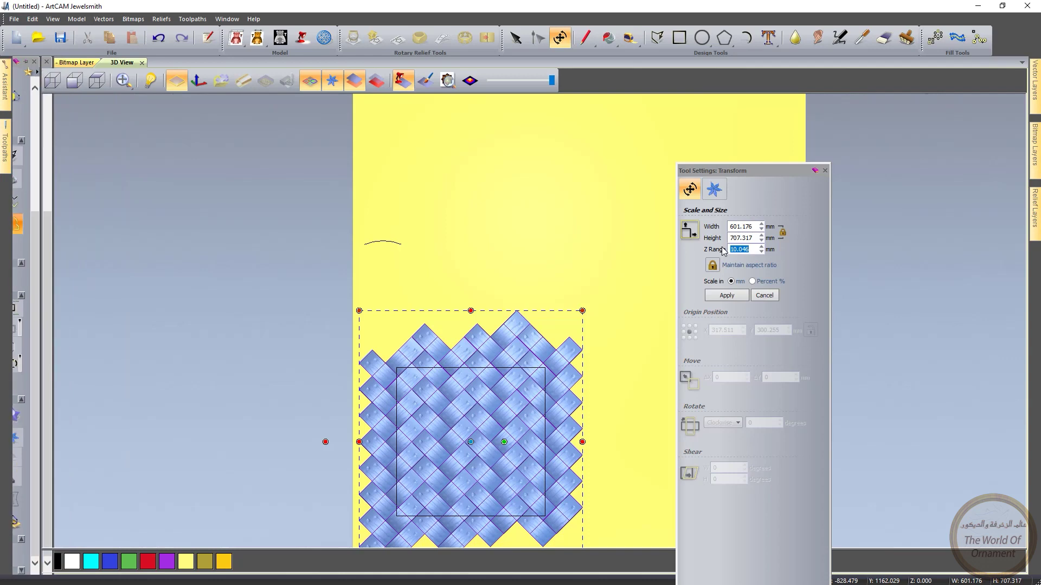
text(10)
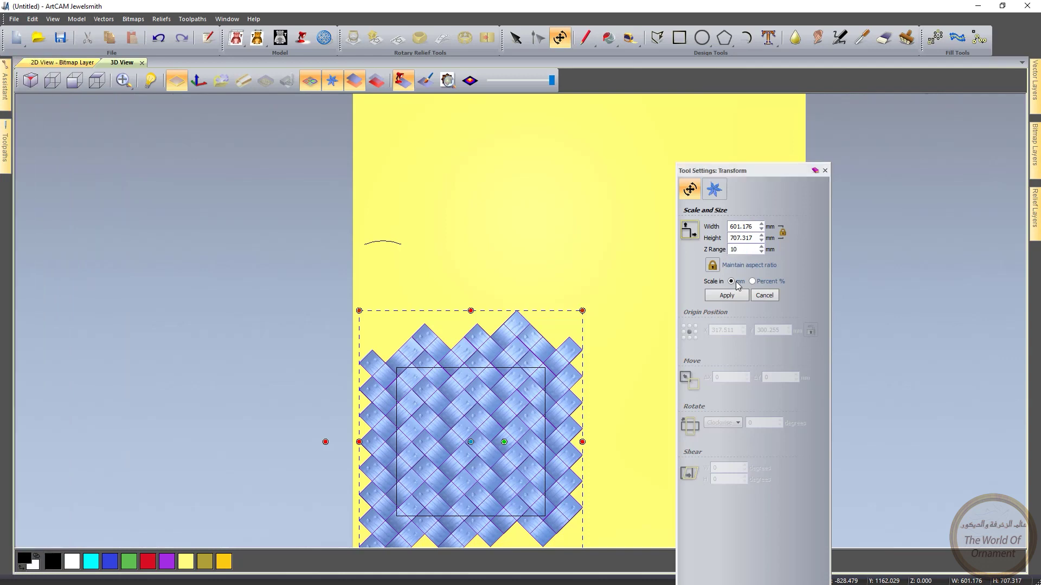
click(727, 295)
scroll(542, 422, down, 3)
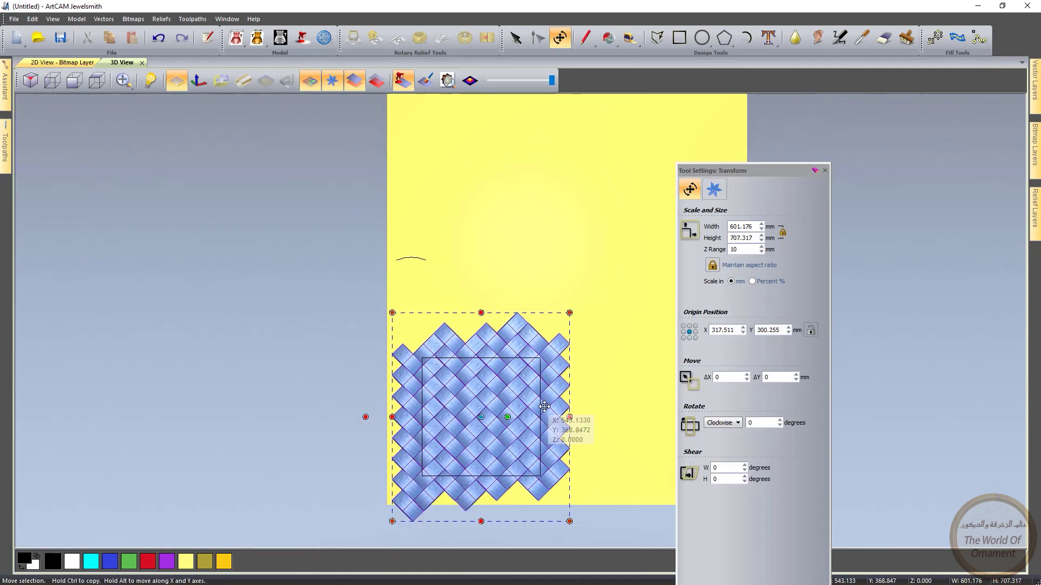
Examine the interlocking strips and their edges against the square from above, at tilted angles and close up
scroll(531, 445, up, 5)
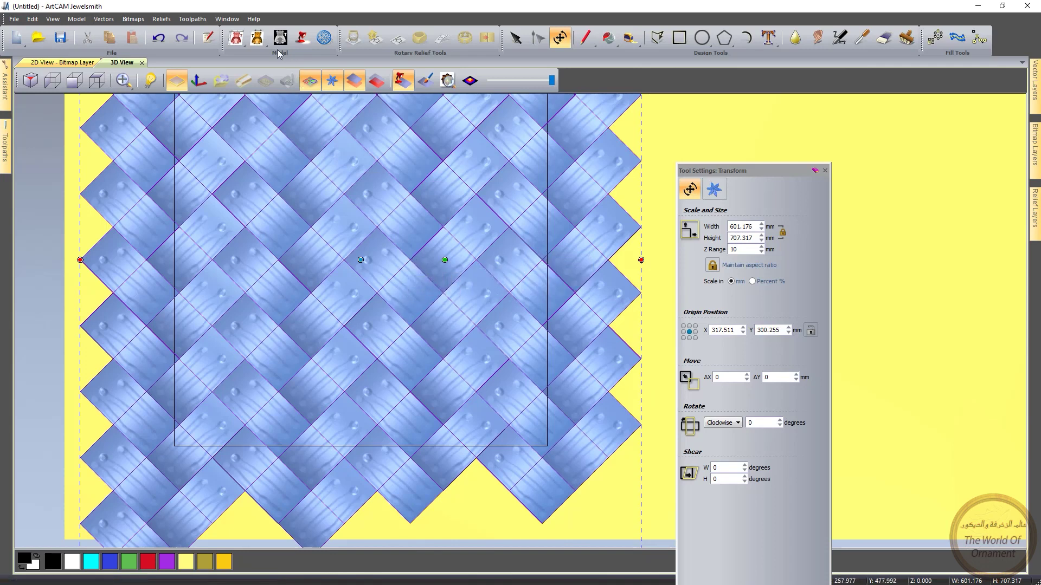
scroll(517, 182, down, 2)
scroll(545, 163, up, 1)
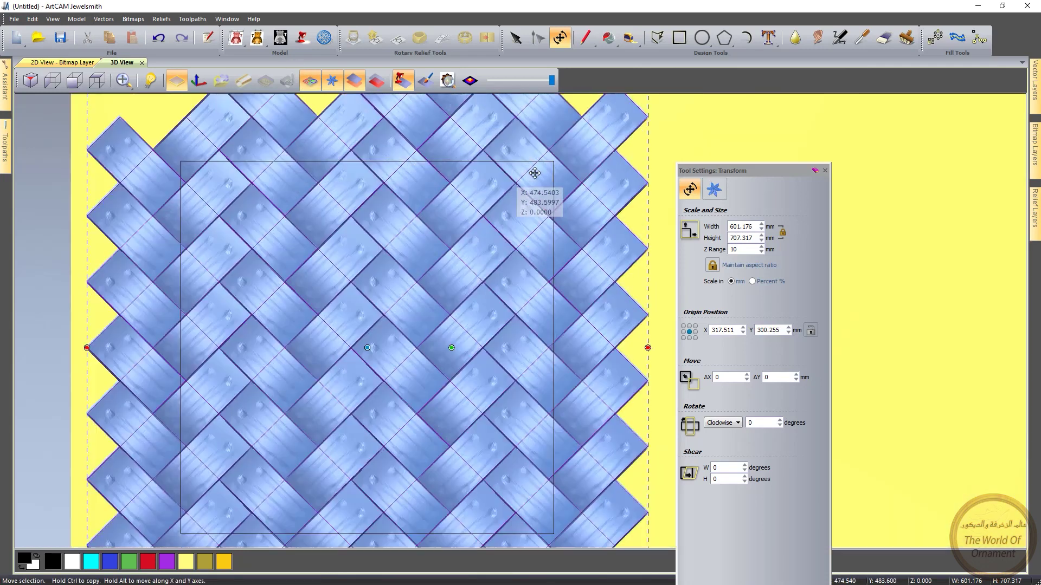
middle_drag(498, 219, 484, 165)
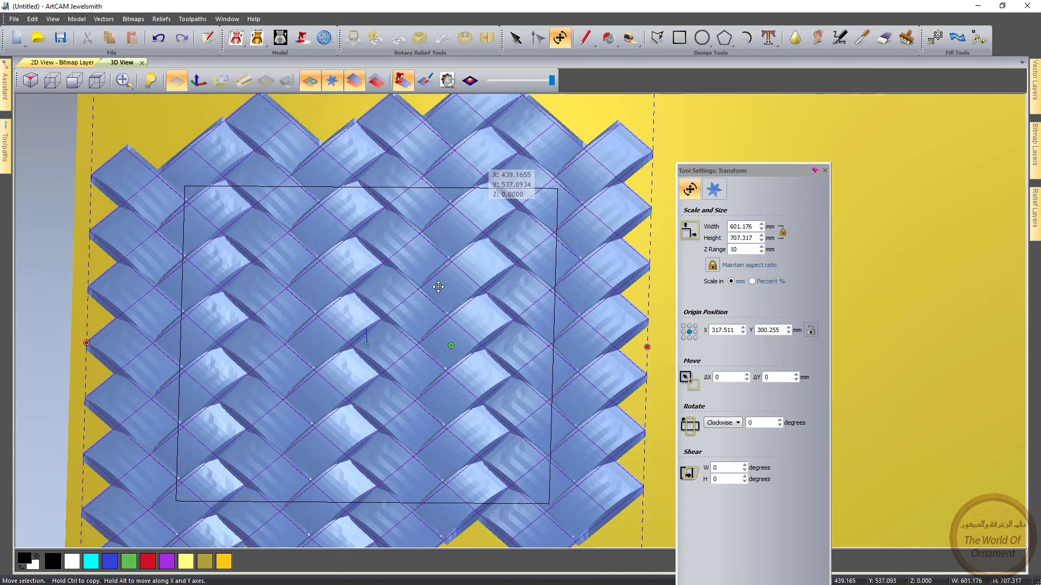
middle_drag(425, 276, 421, 332)
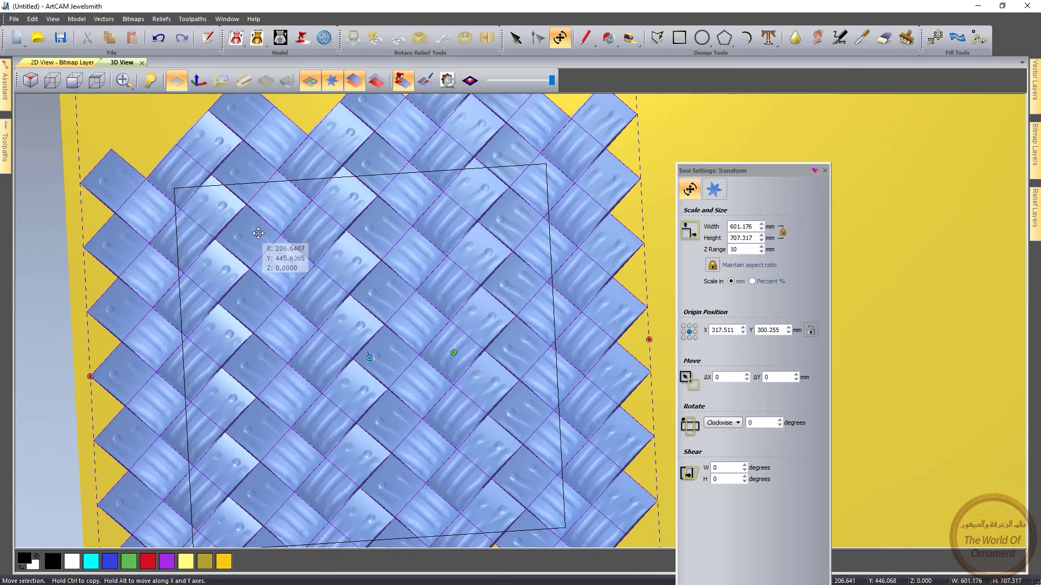
scroll(362, 280, up, 6)
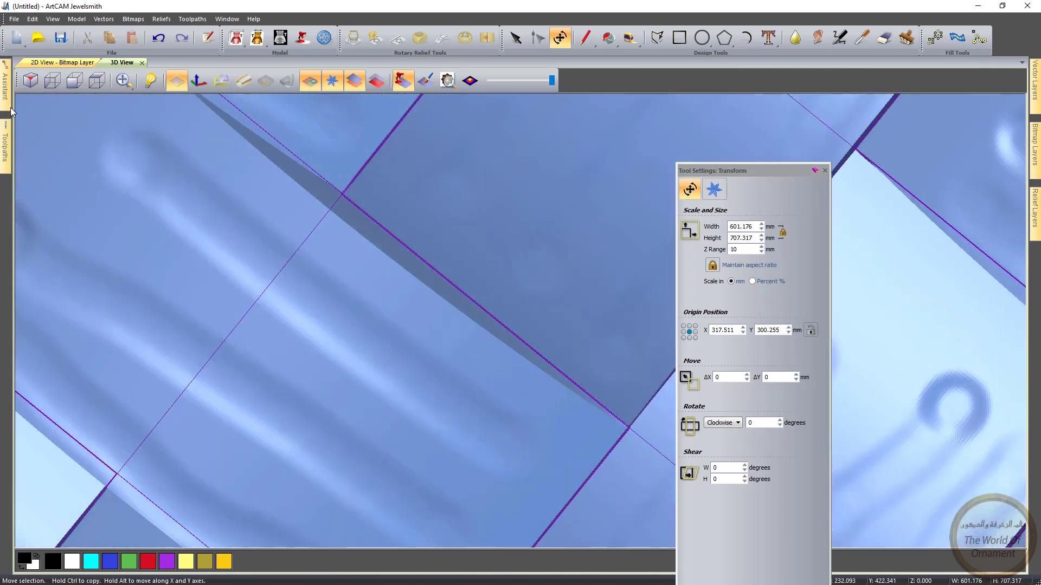
click(97, 81)
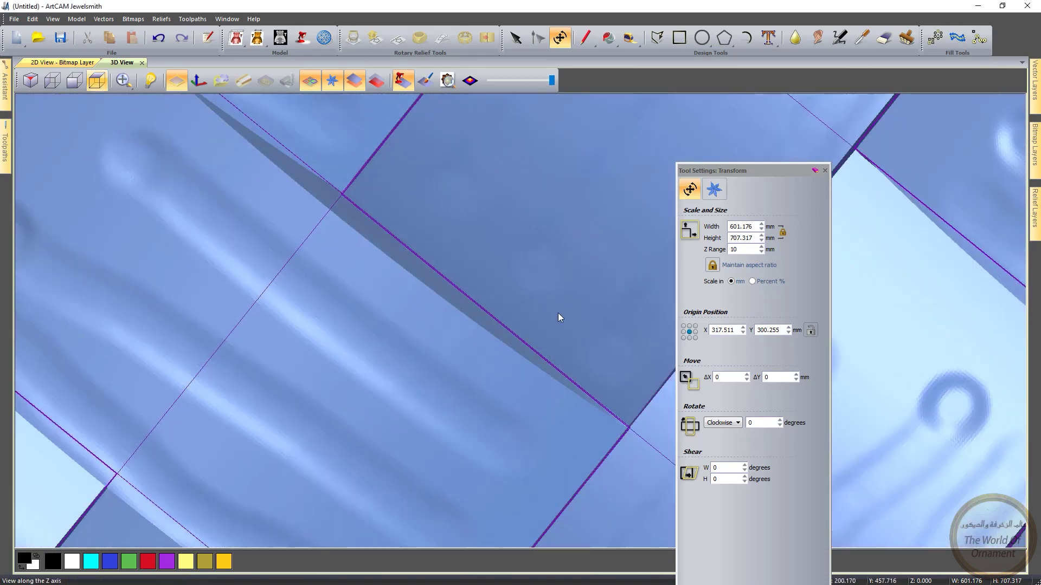
scroll(549, 317, down, 1)
scroll(566, 335, down, 2)
Move the weave's topmost strip out onto the empty area above it and rotate it 45 degrees clockwise
key(ctrl+m)
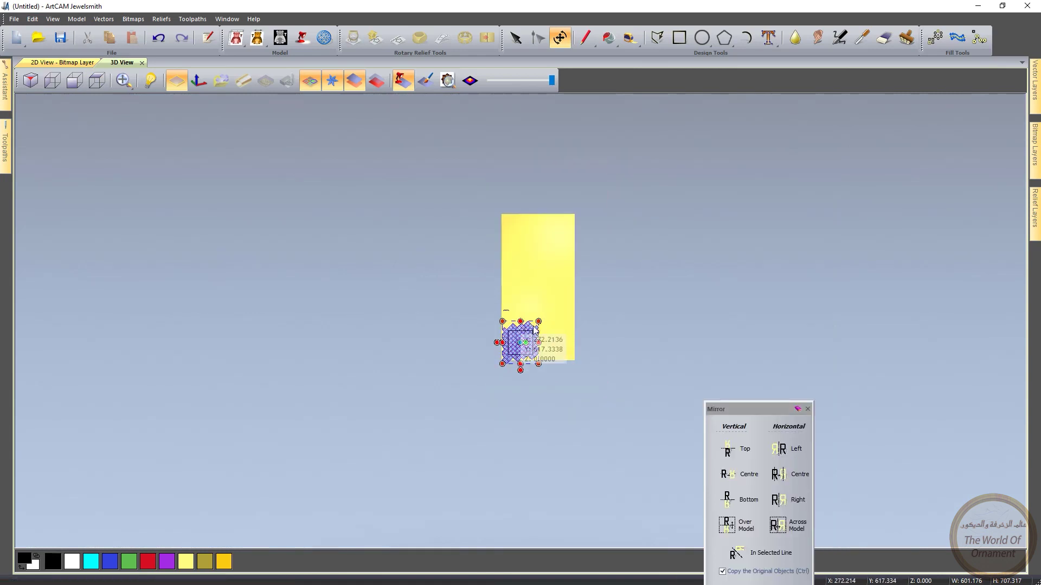
click(542, 328)
scroll(538, 328, up, 7)
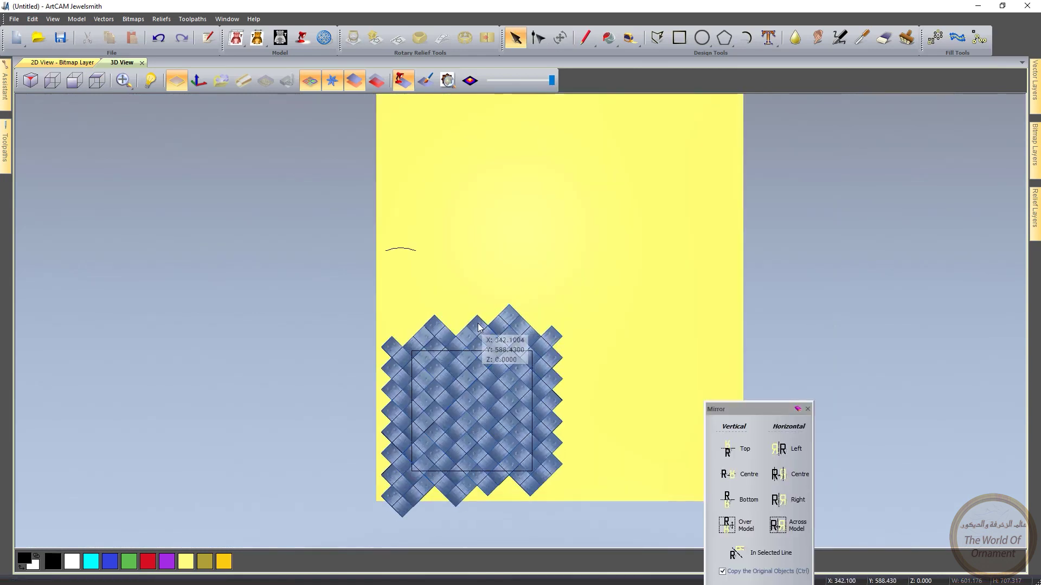
drag(510, 320, 481, 249)
right_click(482, 238)
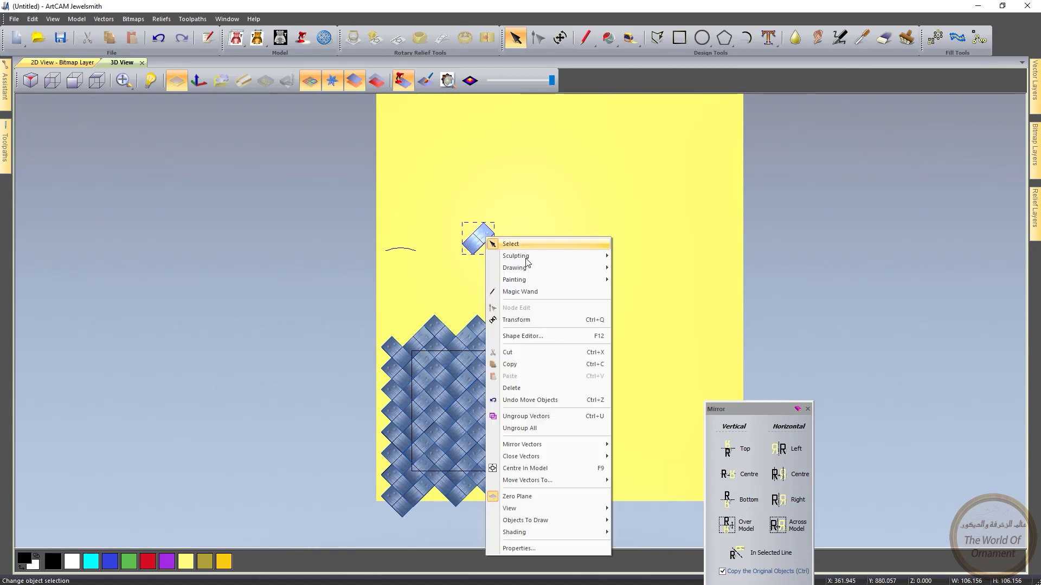
click(556, 320)
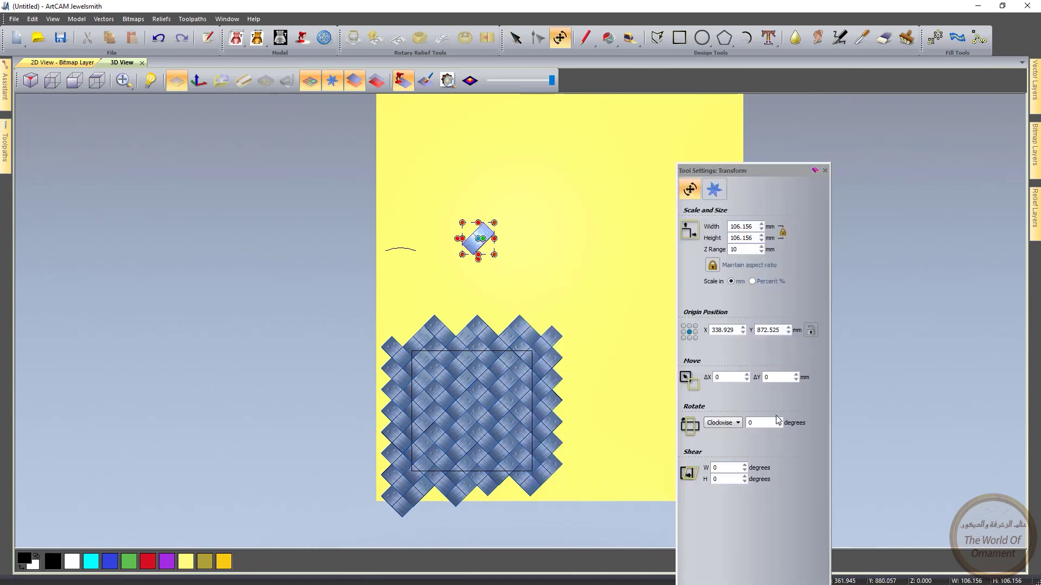
double_click(774, 423)
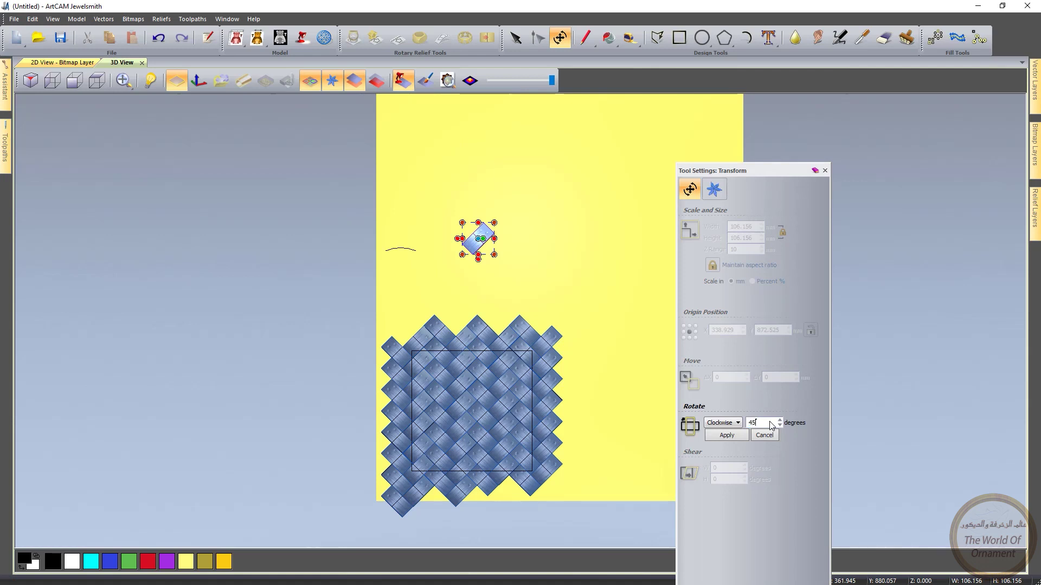
click(541, 203)
Resize the detached horizontal strip to 100 mm wide and 50 mm high with Transform
drag(439, 271, 530, 205)
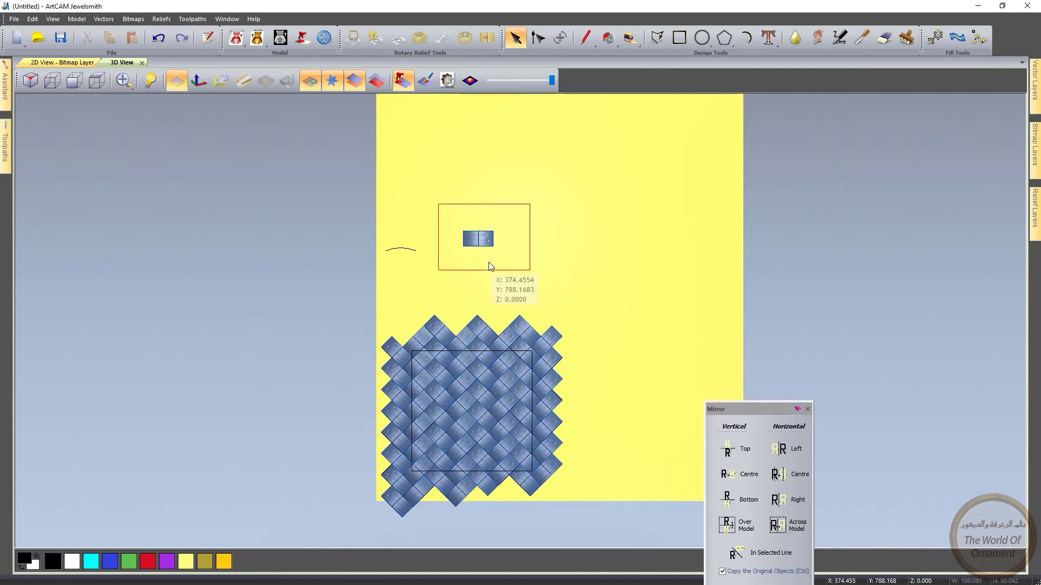
right_click(493, 257)
click(527, 342)
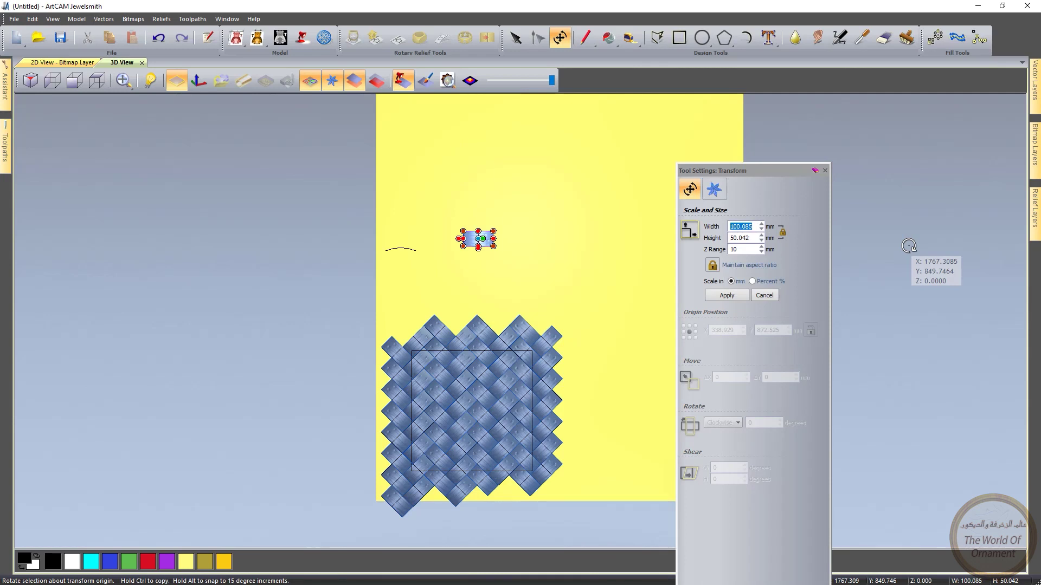
drag(749, 237, 741, 237)
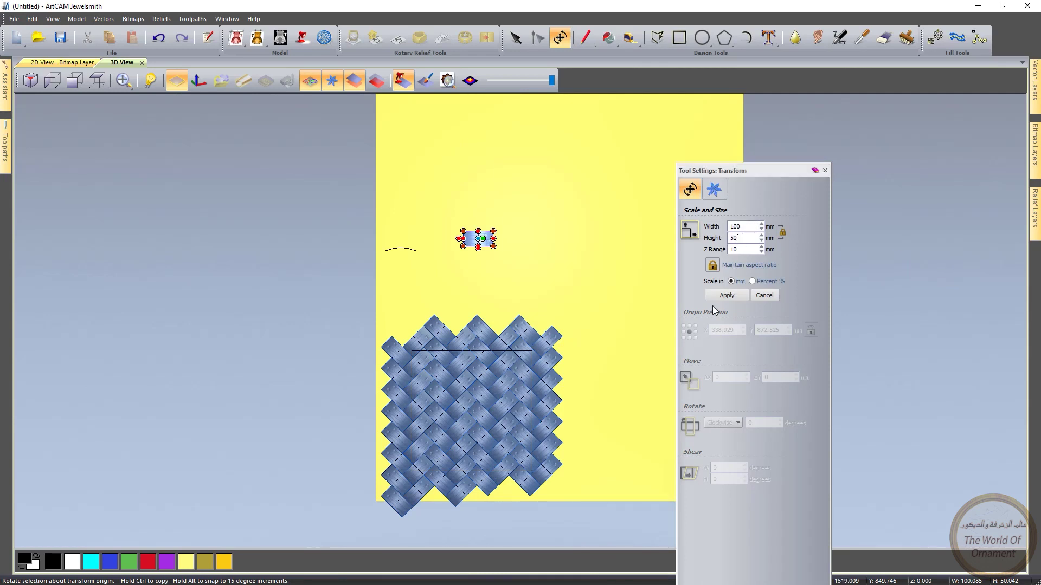
click(727, 296)
Delete two adjoining strips that meet near the upper part of the square's right edge
drag(609, 283, 339, 565)
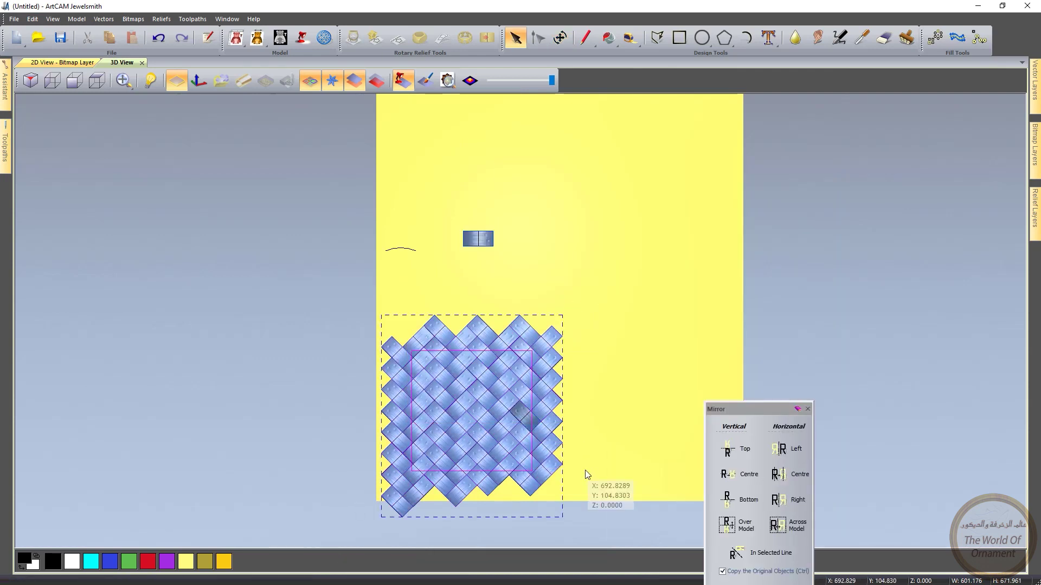
scroll(536, 429, up, 4)
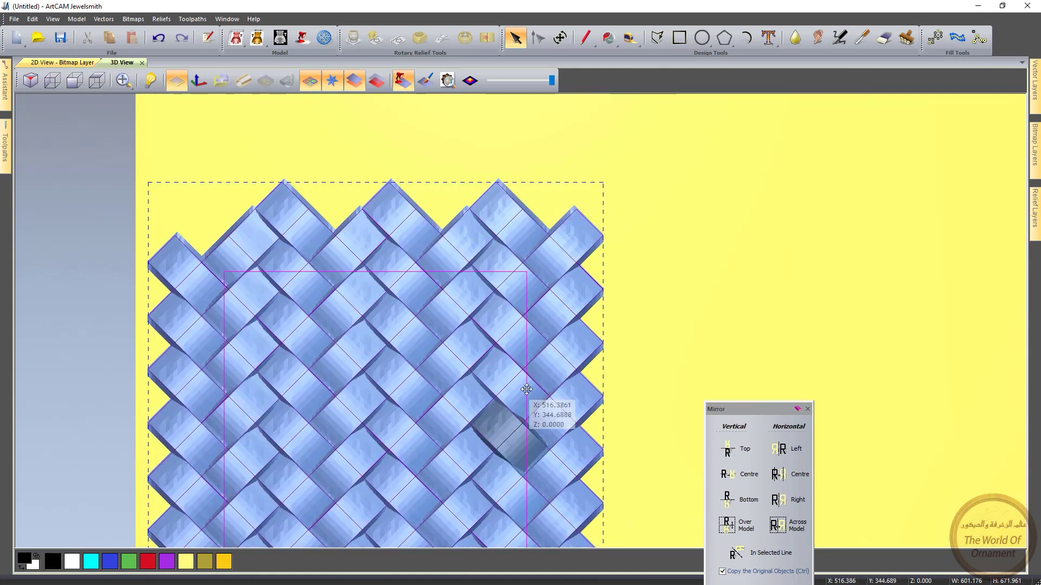
click(670, 252)
click(484, 356)
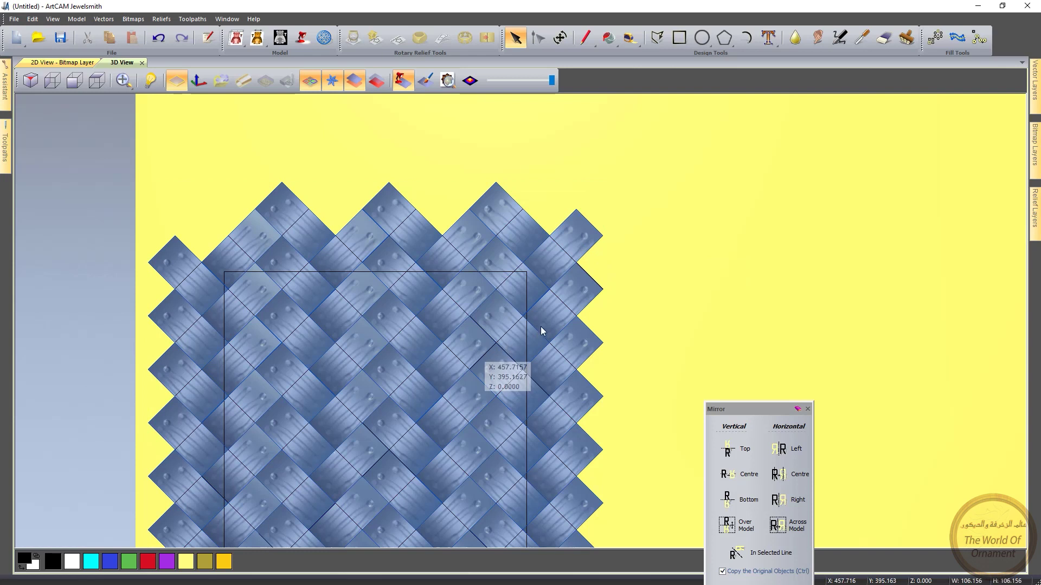
click(541, 350)
key(Delete)
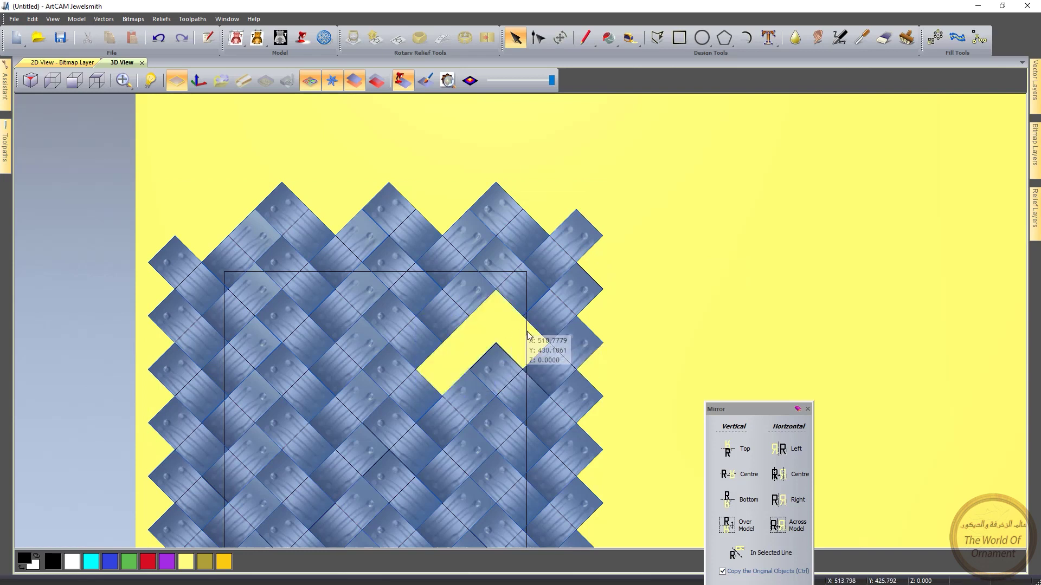
Delete the entire old weave over the square, keeping the square outline and the detached 100 x 50 mm strip
scroll(612, 234, down, 5)
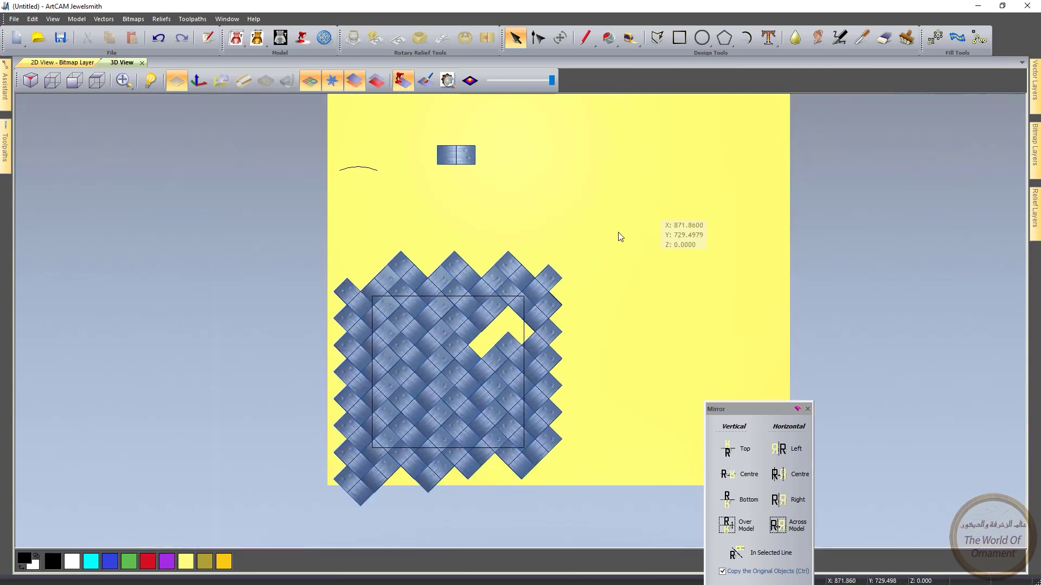
drag(292, 508, 621, 221)
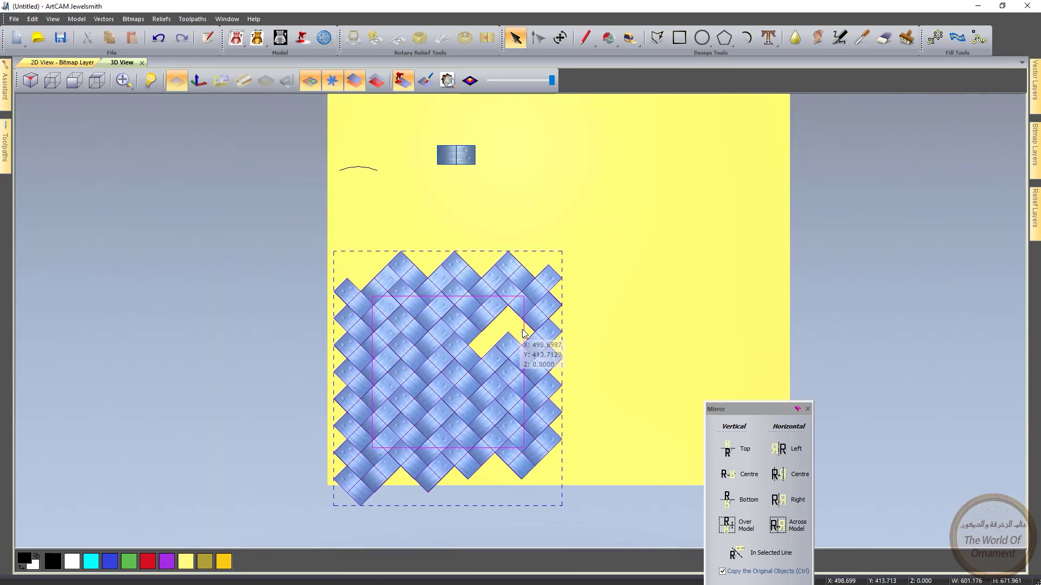
key(Delete)
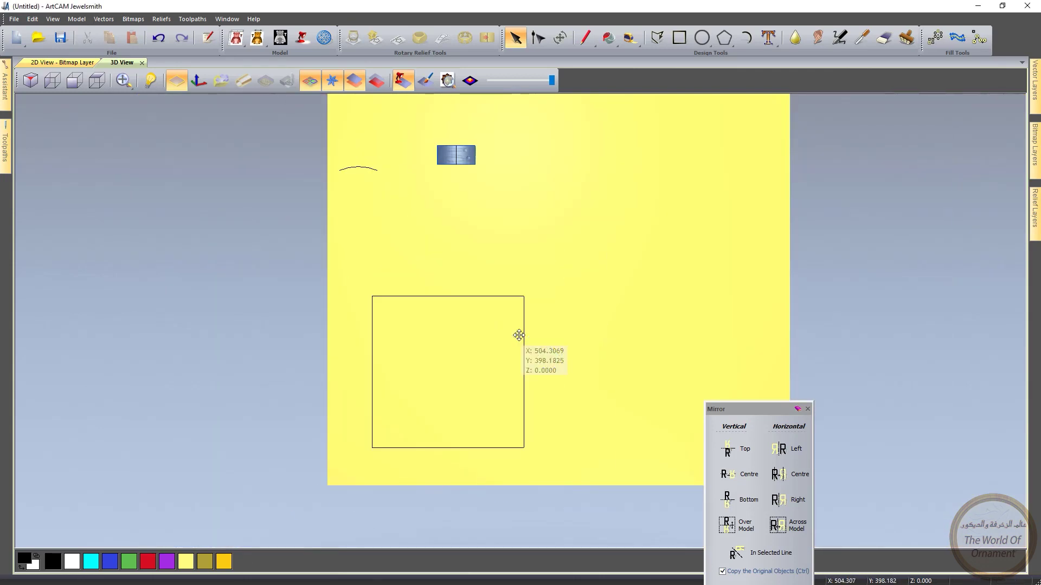
Move the detached strip beside the square's lower right corner and rotate it 45 degrees clockwise with Transform
drag(473, 172, 600, 428)
right_click(602, 428)
click(641, 208)
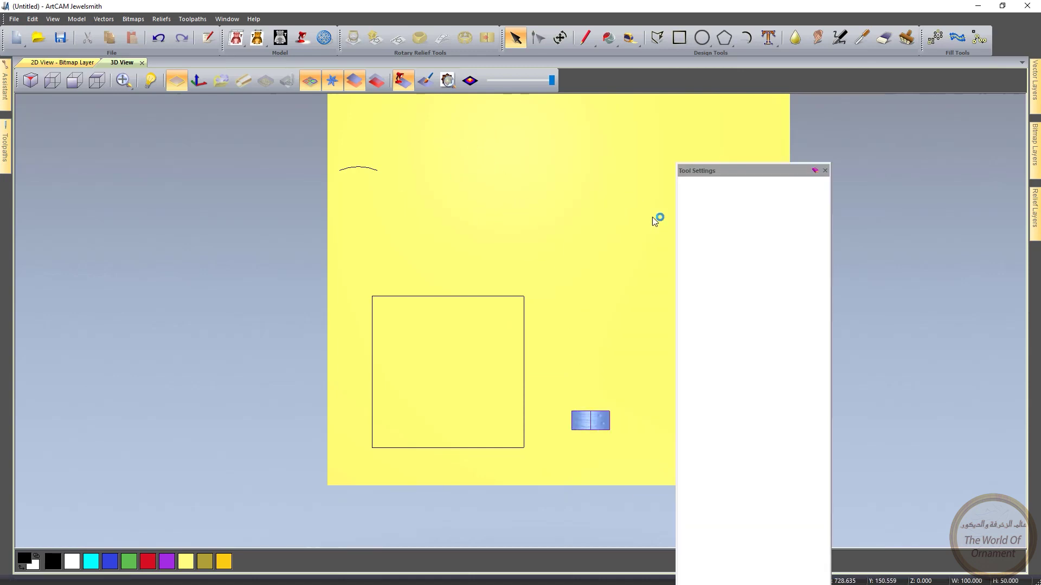
click(785, 467)
right_click(573, 440)
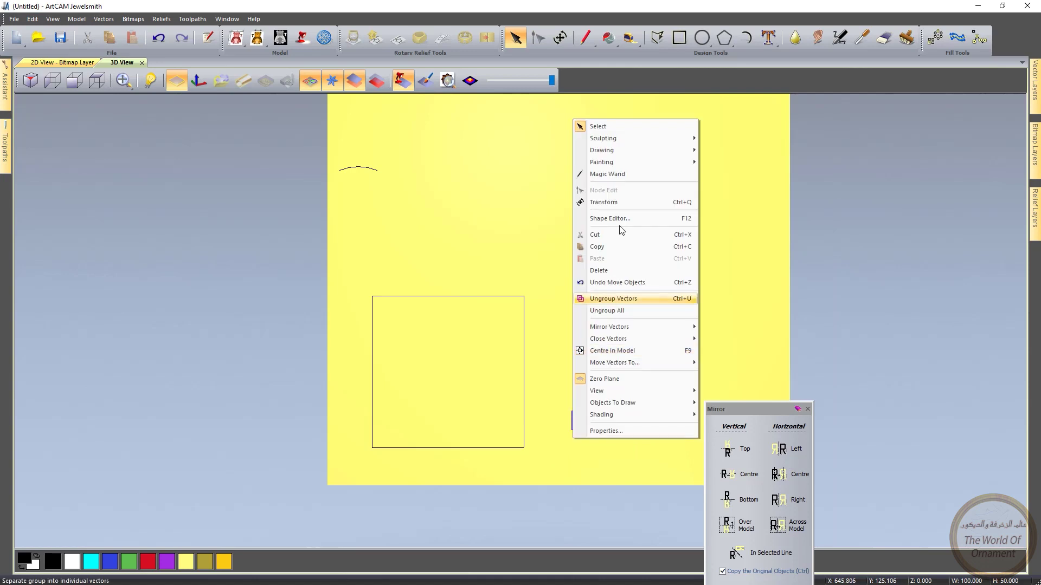
click(629, 202)
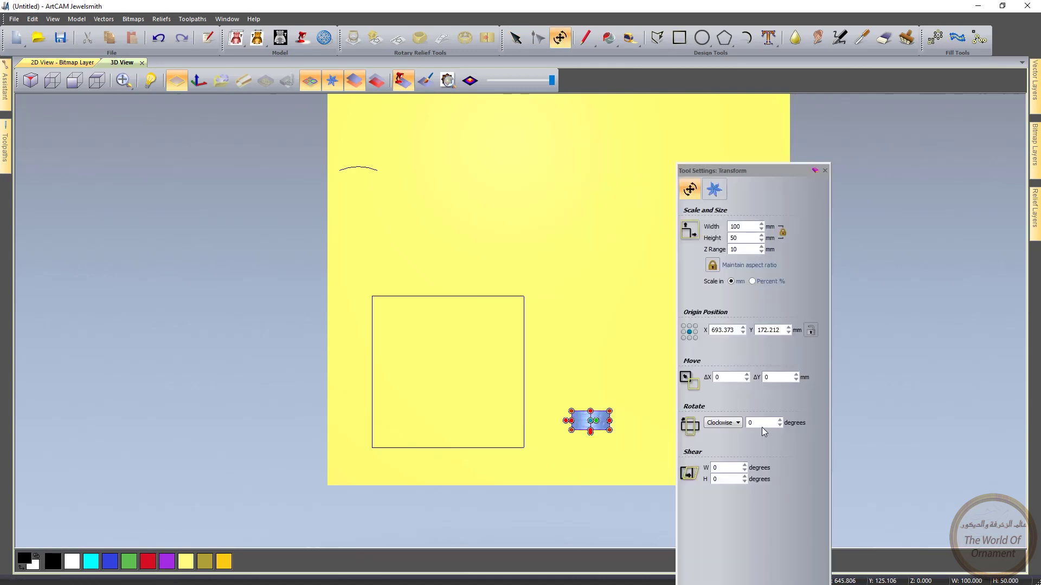
double_click(763, 423)
key(Return)
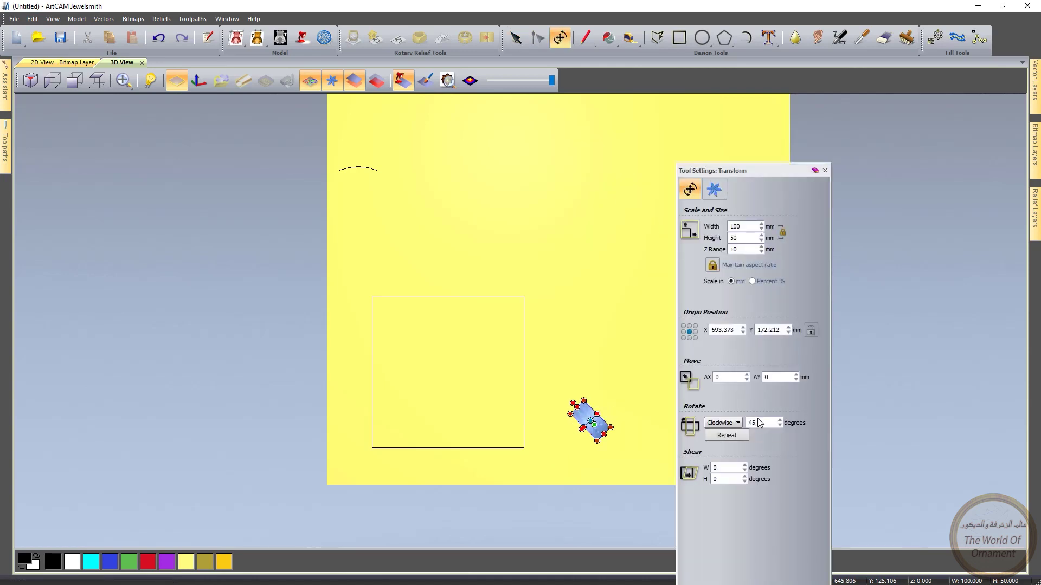
click(587, 348)
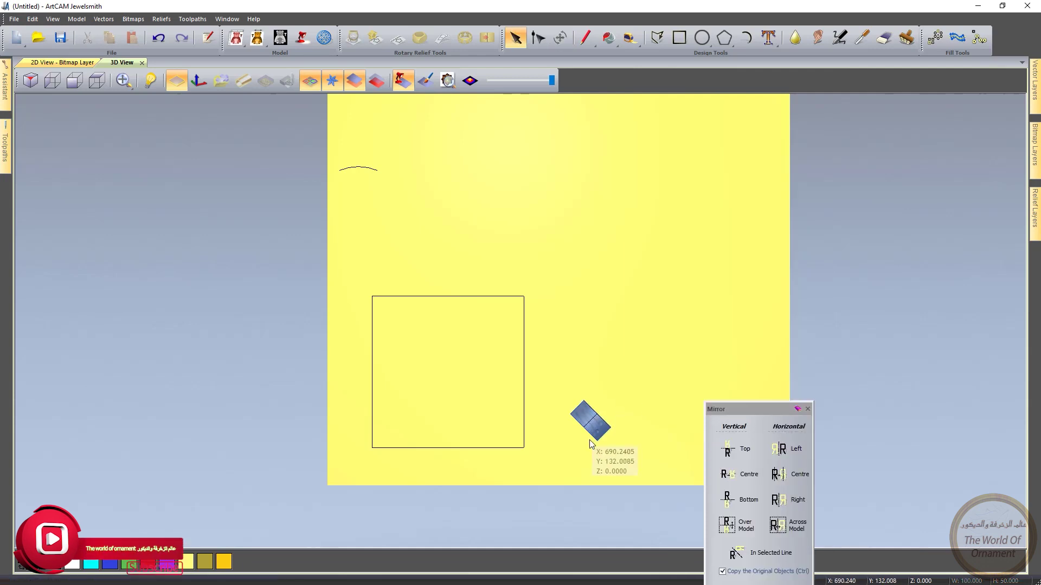
Align the rotated strip to the left and bottom edges of the square
click(590, 437)
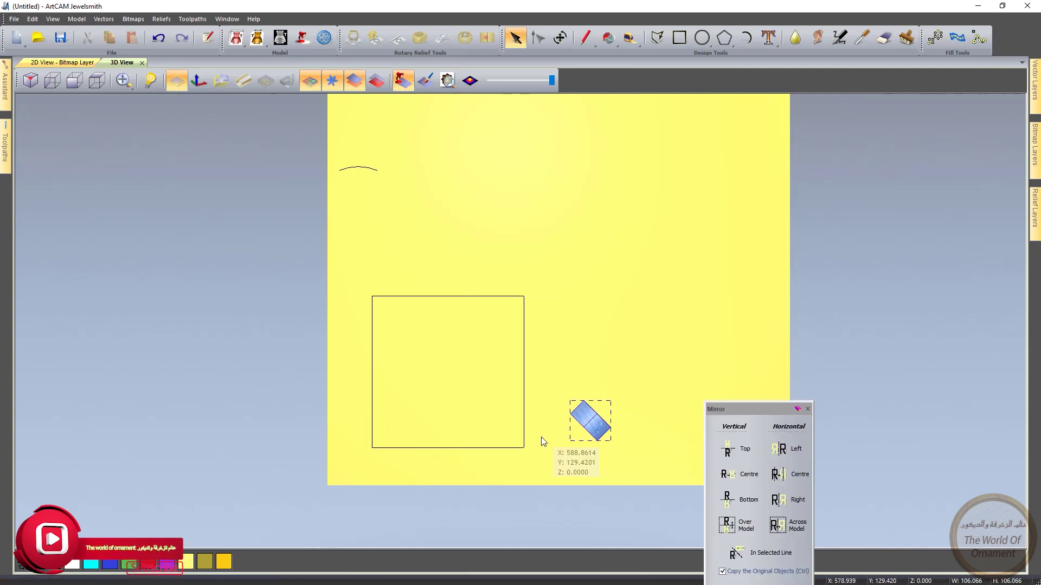
shift+click(372, 413)
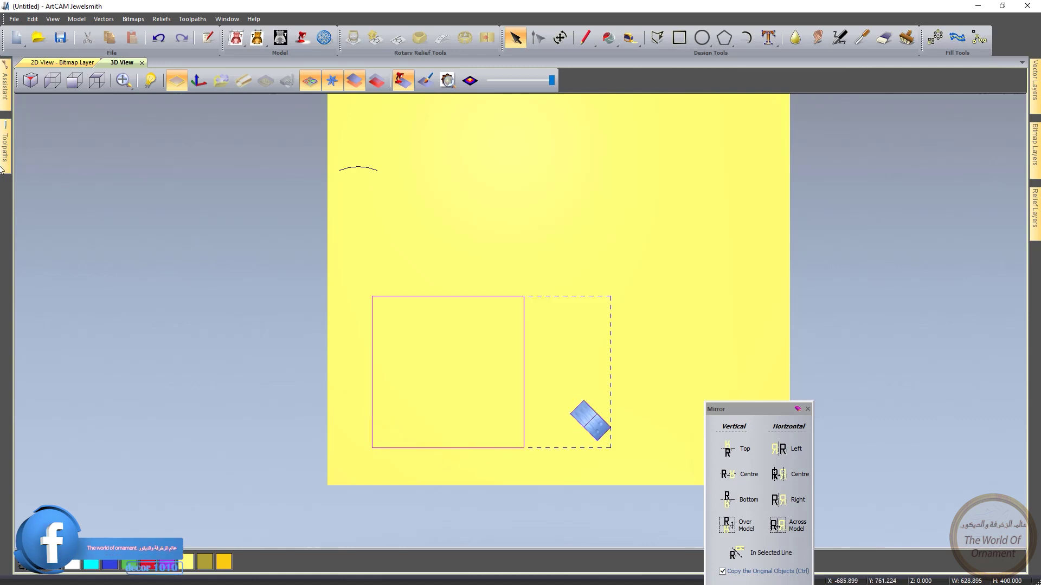
mouse_move(5, 84)
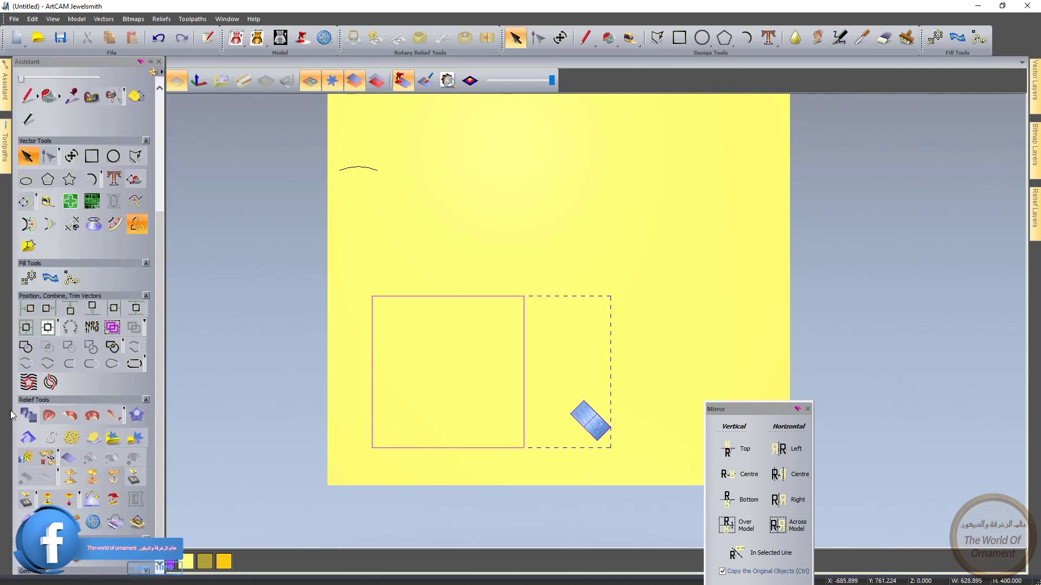
click(28, 309)
click(92, 308)
Copy the strip upward corner to corner to form a column of six strips along the square's left edge
click(434, 384)
mouse_move(436, 372)
mouse_down()
mouse_move(363, 467)
mouse_move(392, 415)
mouse_move(384, 406)
mouse_move(404, 399)
mouse_move(369, 473)
mouse_up()
drag(385, 435, 389, 379)
drag(412, 314, 386, 328)
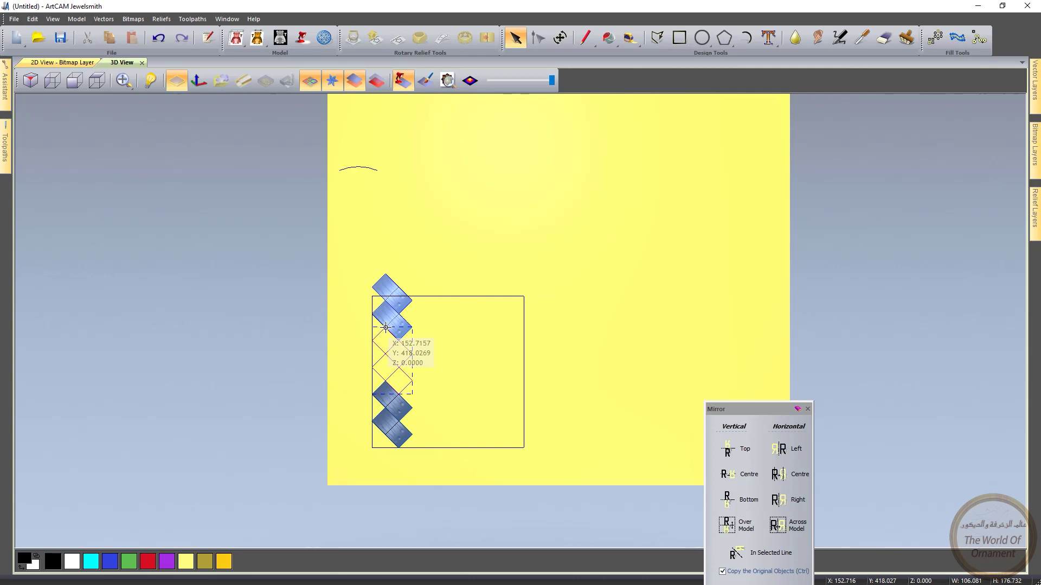
click(453, 345)
Mirror a copy of the column to the right and shift it diagonally up-left so the two columns interlock
drag(430, 230, 345, 458)
click(781, 499)
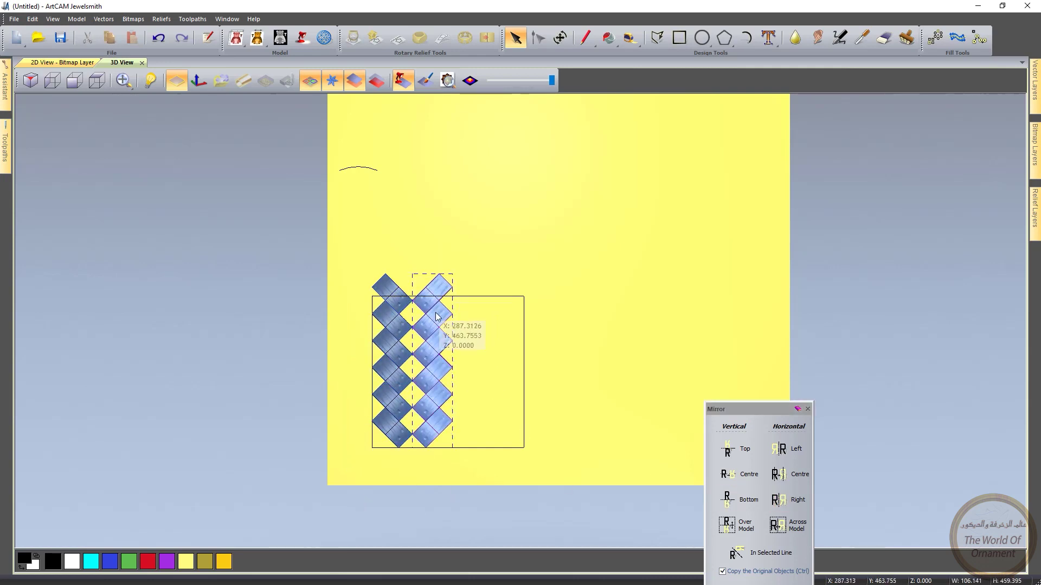
scroll(425, 456, down, 2)
scroll(466, 417, up, 4)
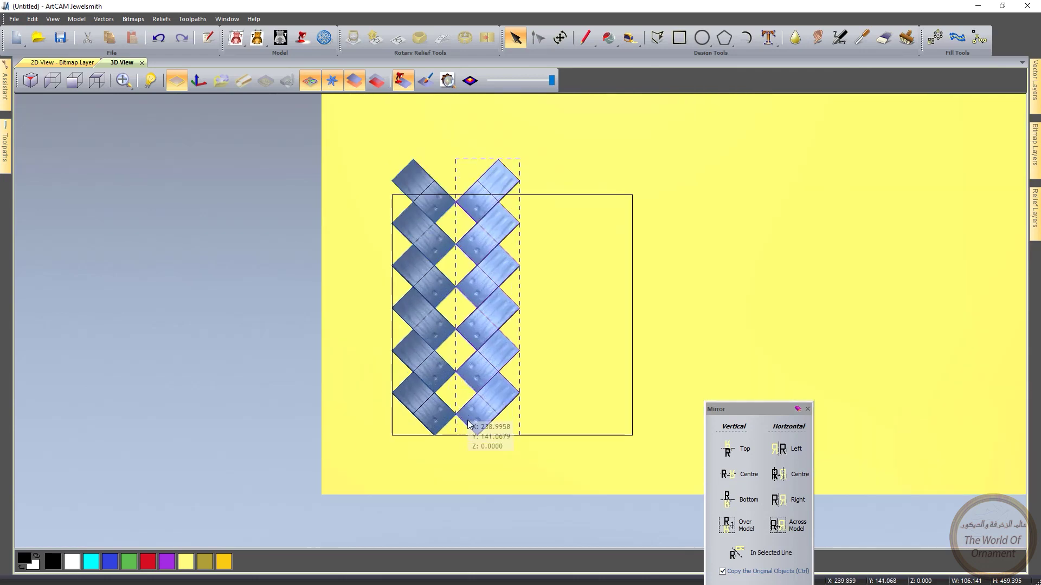
drag(456, 413, 435, 393)
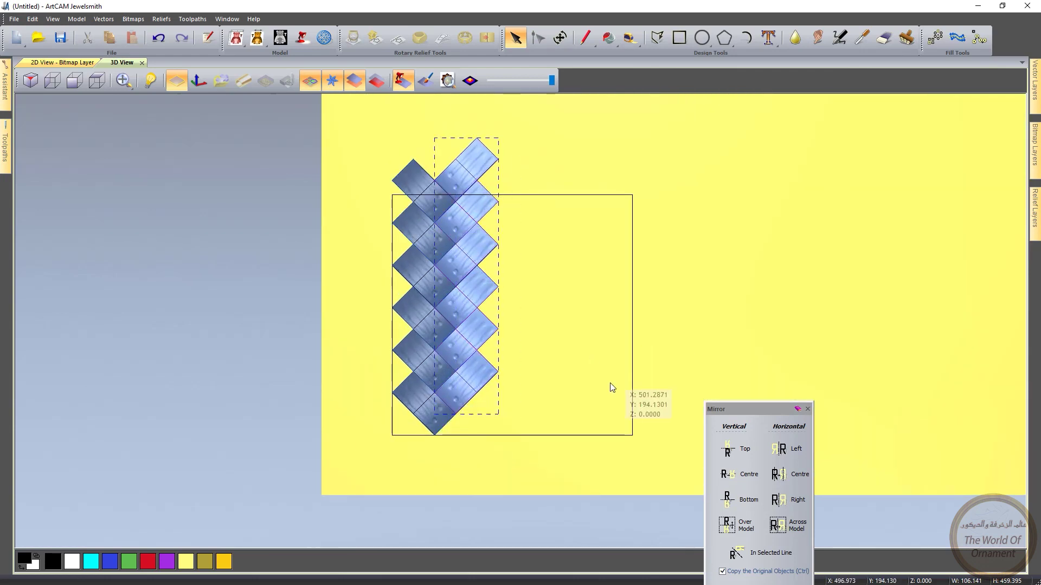
click(521, 396)
Copy the second column's lowest strip one position down, snapping its corner exactly against the neighbouring strips
click(499, 373)
drag(499, 372, 476, 394)
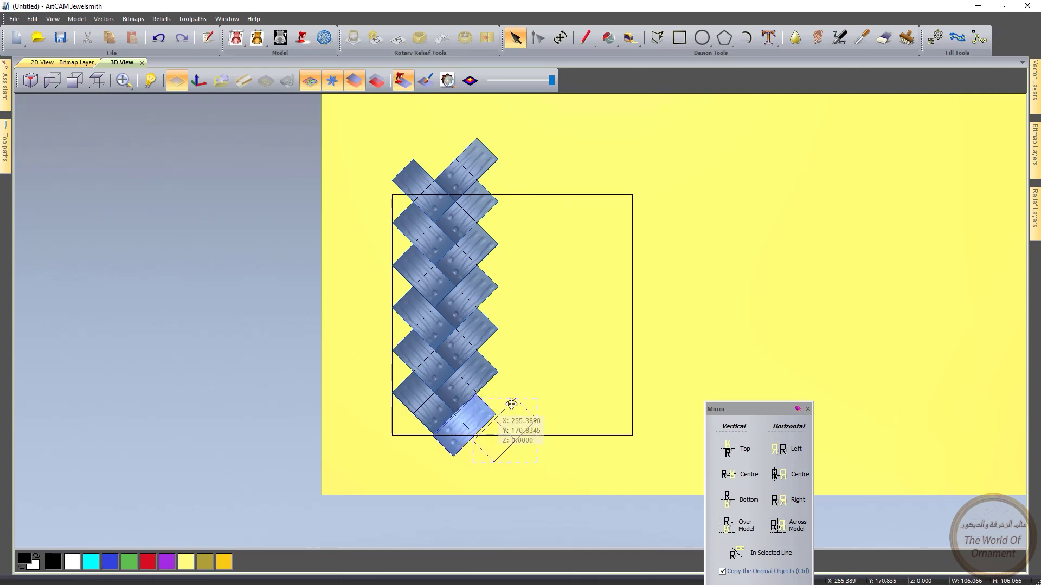
scroll(475, 407, up, 4)
drag(495, 407, 483, 386)
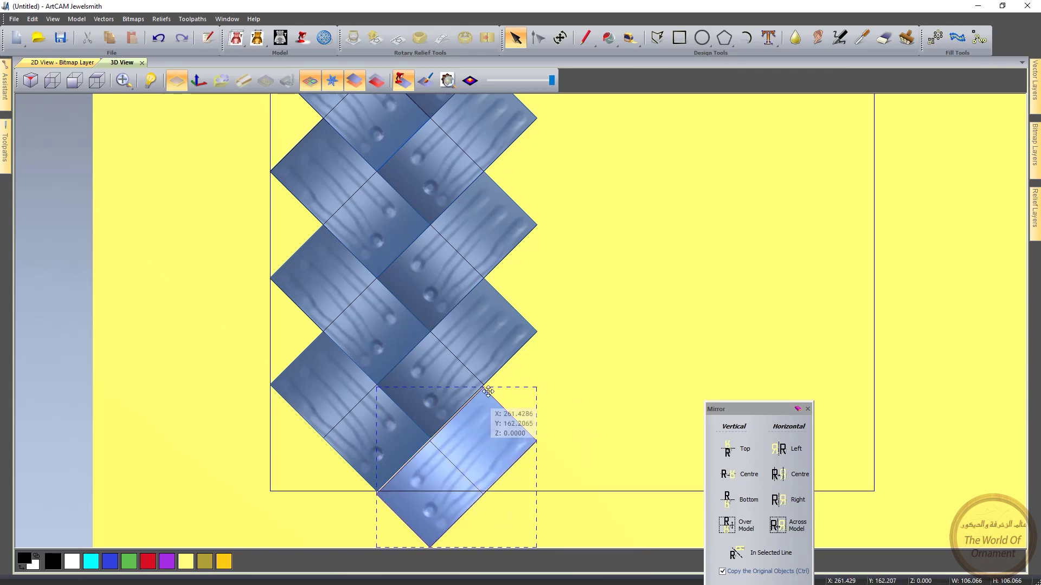
scroll(481, 390, up, 1)
drag(483, 386, 485, 384)
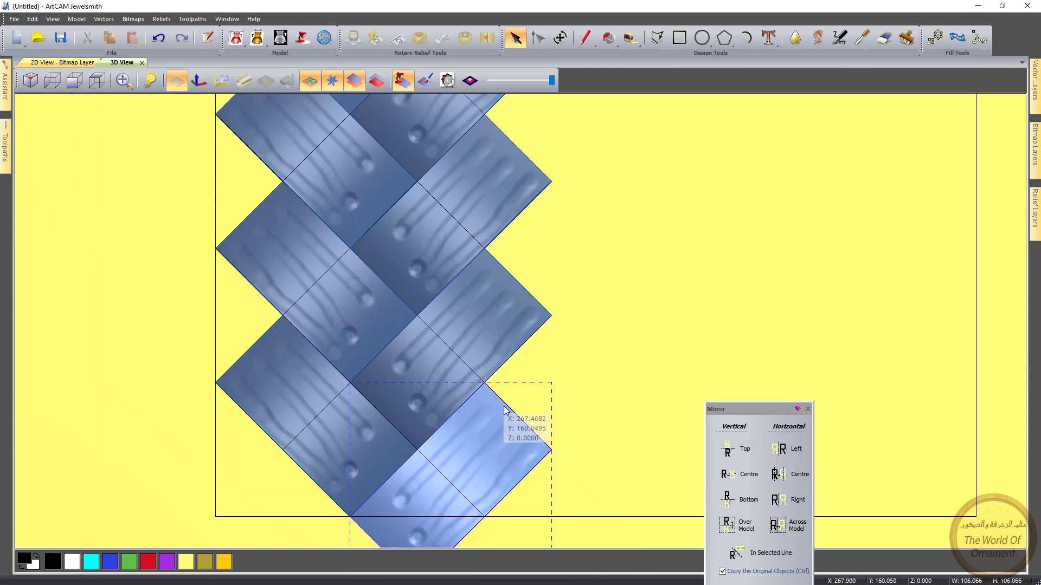
scroll(504, 425, down, 2)
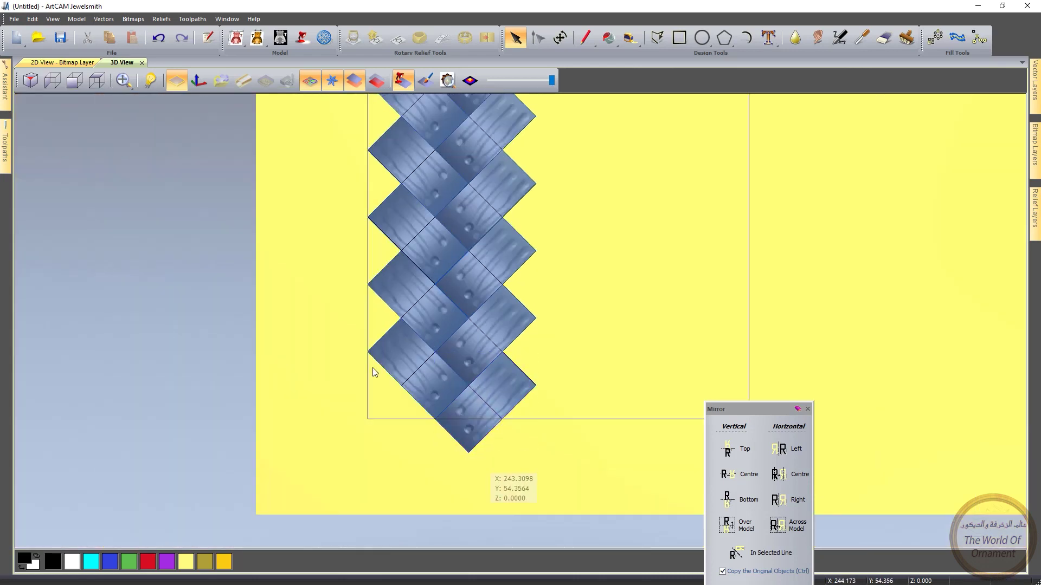
Copy the first column's lowest strip one position down, snapping it beneath that column at the square's lower left corner
click(368, 358)
drag(367, 353, 375, 433)
drag(411, 398, 402, 386)
click(602, 332)
scroll(595, 260, down, 2)
middle_drag(596, 249, 564, 328)
scroll(564, 329, down, 2)
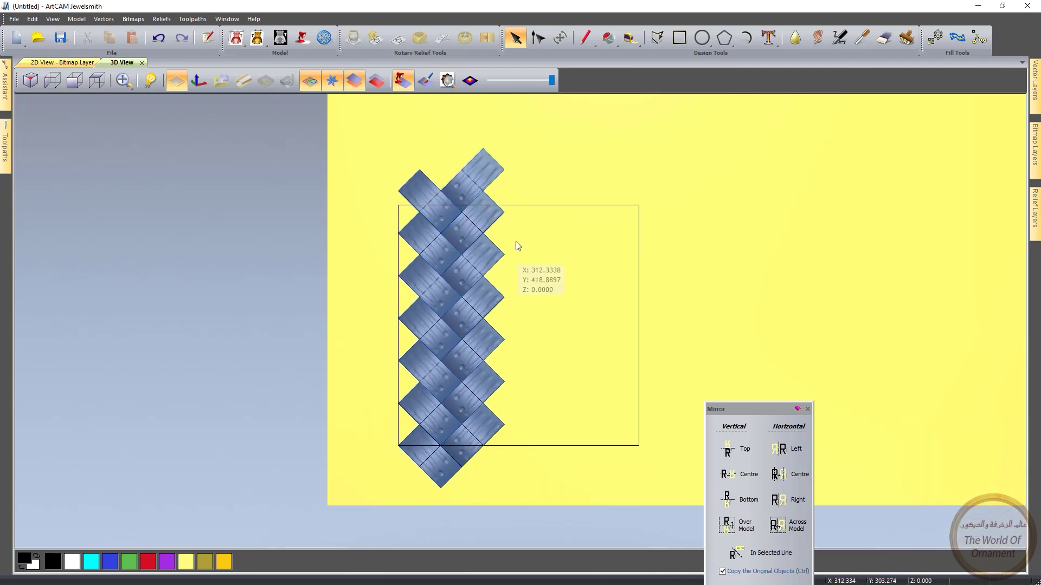
Mirror a copy of the two interlocked columns to the right and shift it diagonally down-left to mesh with them
drag(528, 123, 355, 496)
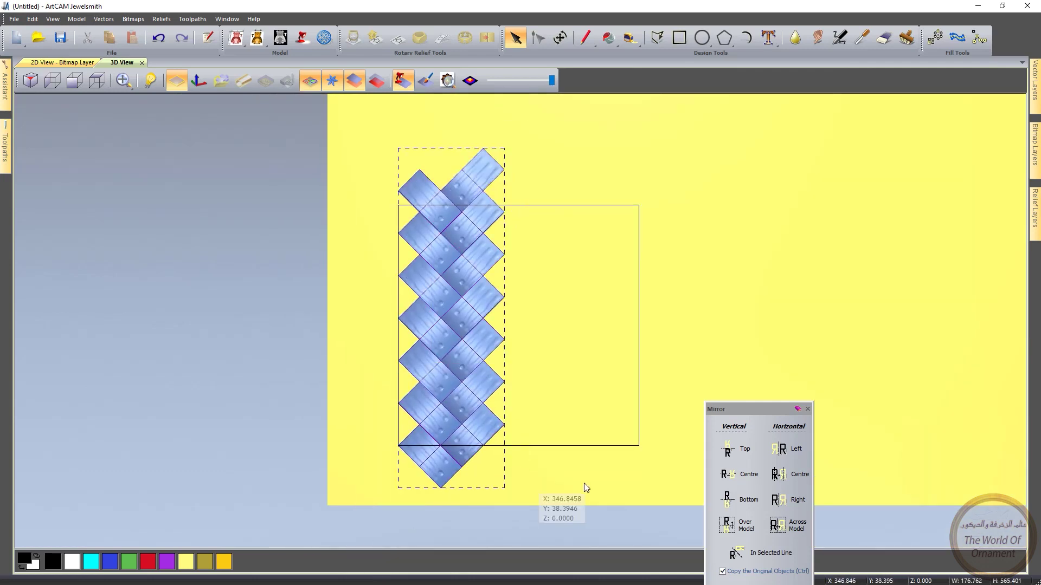
click(778, 499)
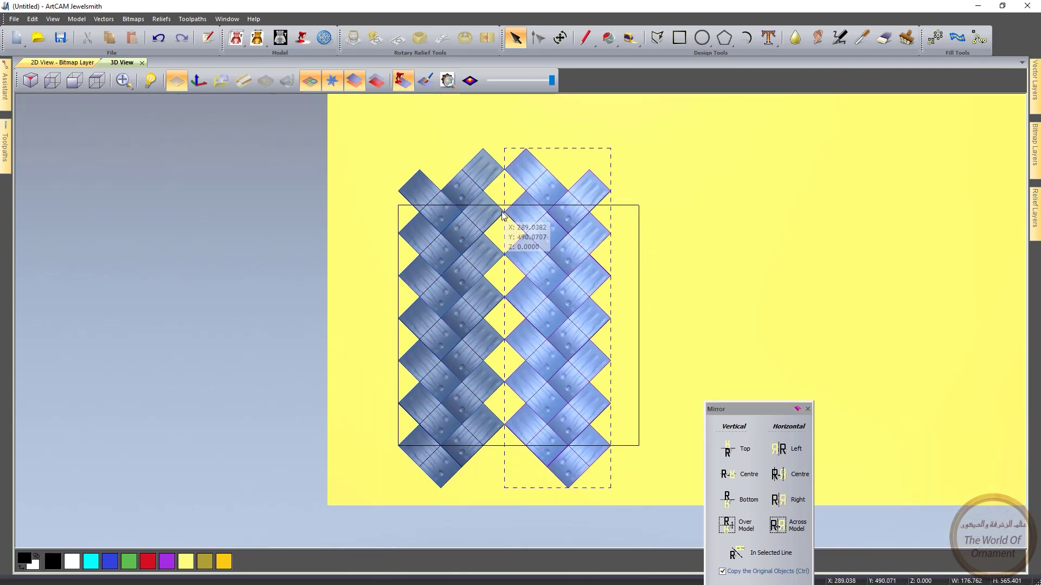
drag(502, 211, 541, 237)
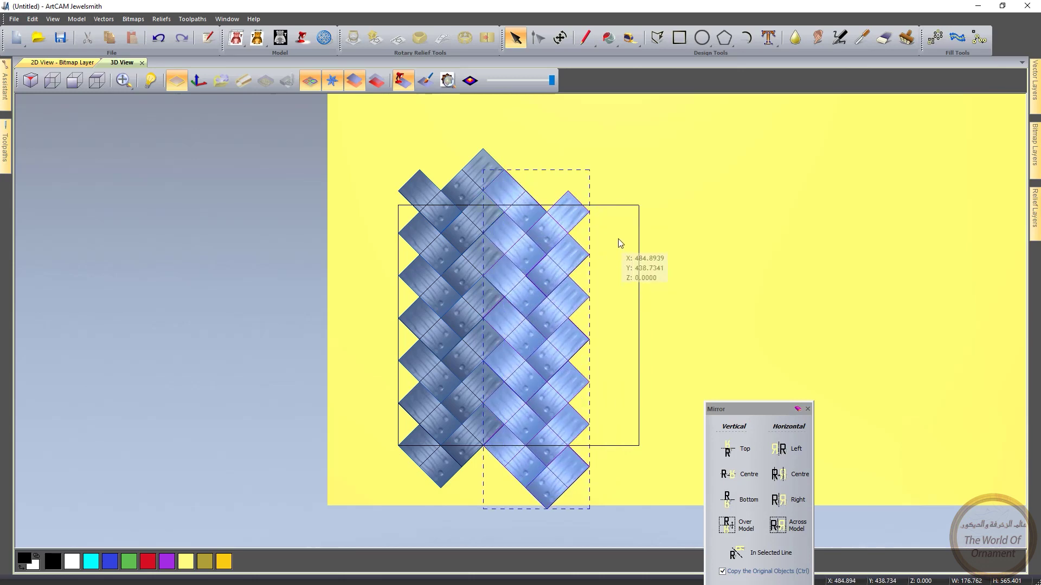
click(600, 195)
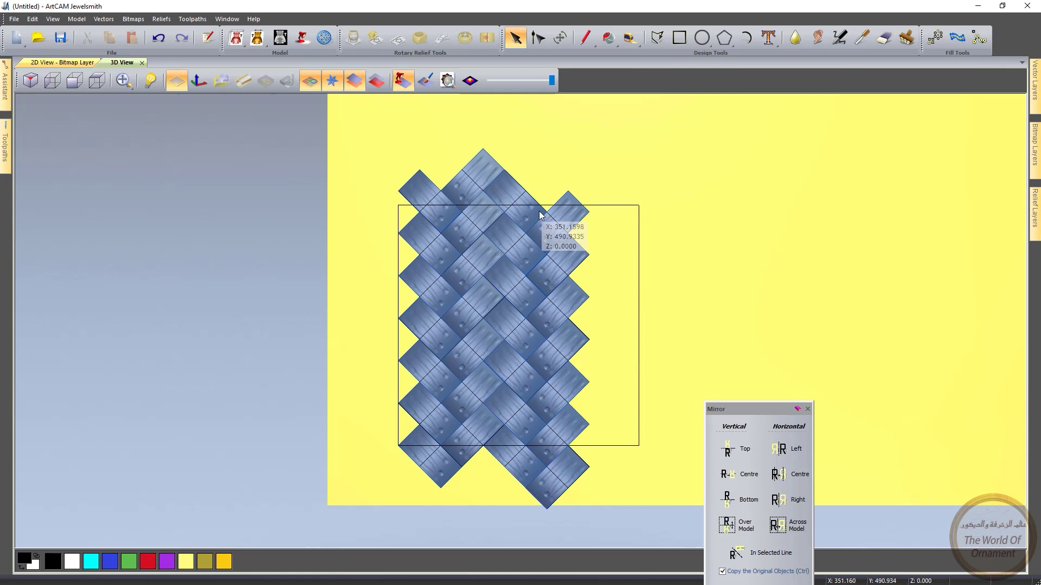
Copy the fourth column's topmost strip one position up and check that its corners meet the adjoining strips
click(583, 247)
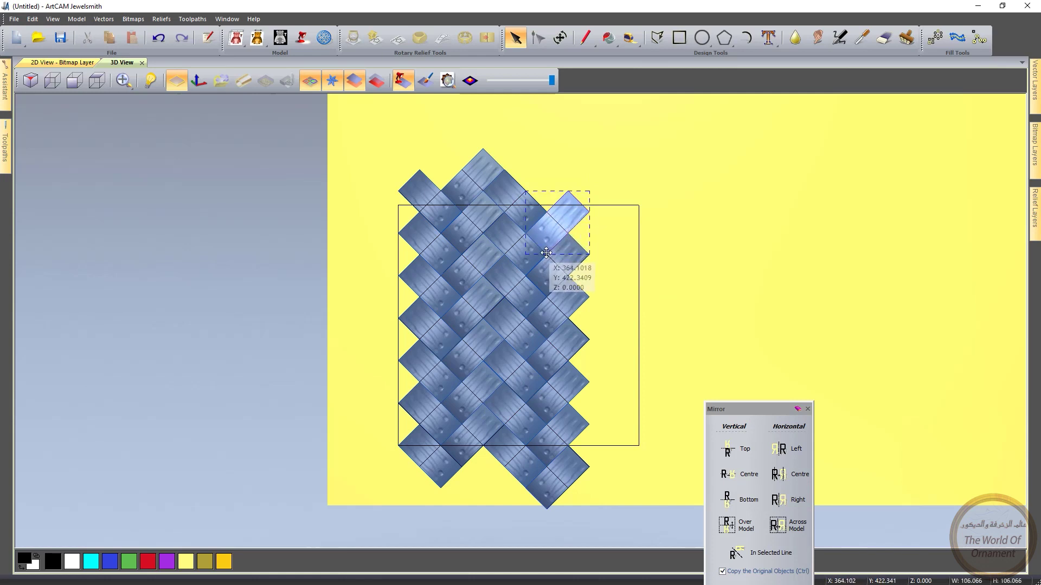
drag(547, 255, 547, 213)
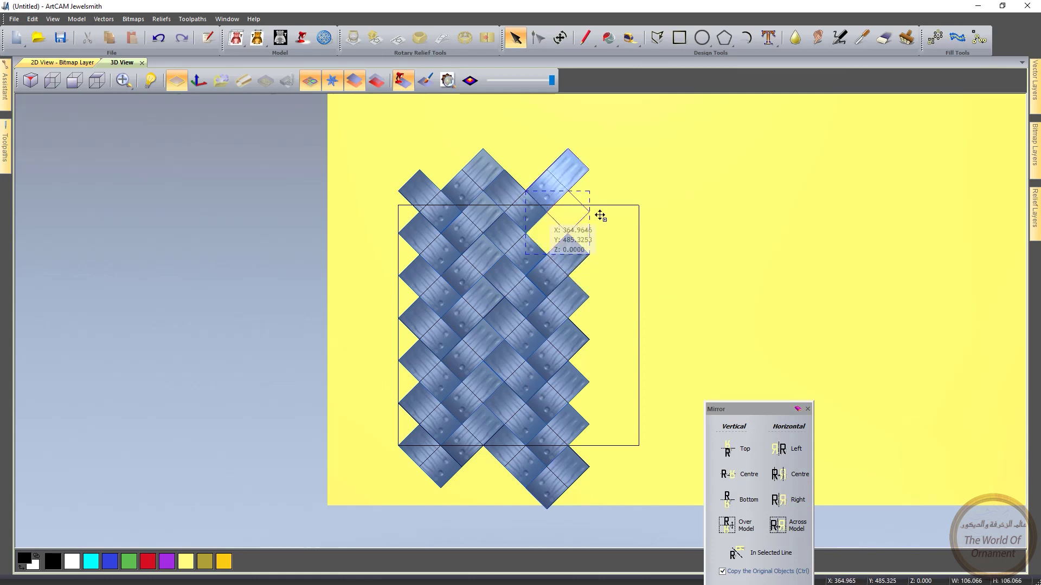
scroll(541, 222, up, 2)
scroll(541, 222, up, 3)
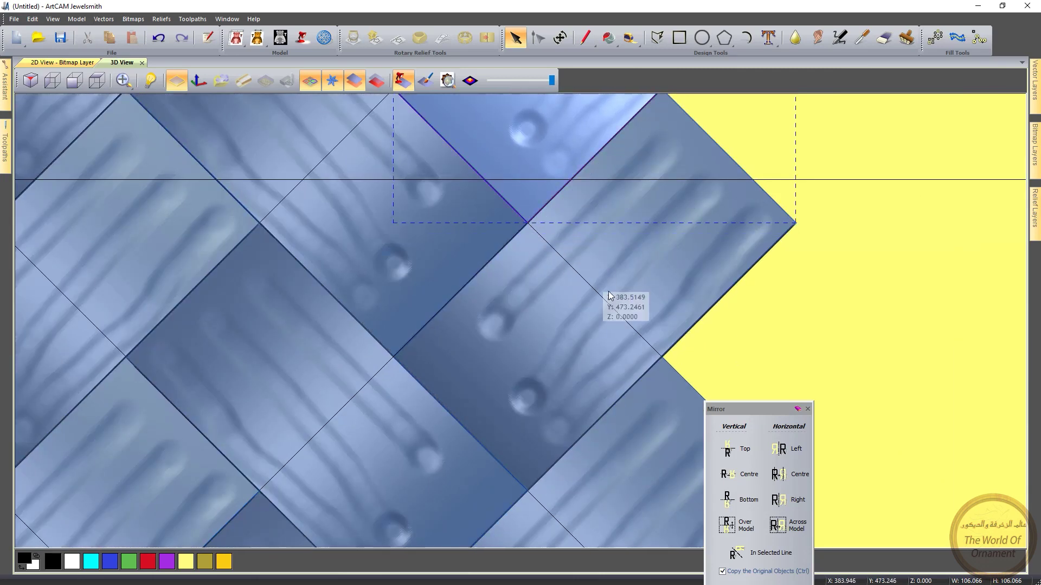
scroll(642, 313, down, 4)
click(711, 316)
Mirror a copy of the four-column weave to the right and shift it diagonally up-left so both halves interlock
scroll(644, 319, down, 4)
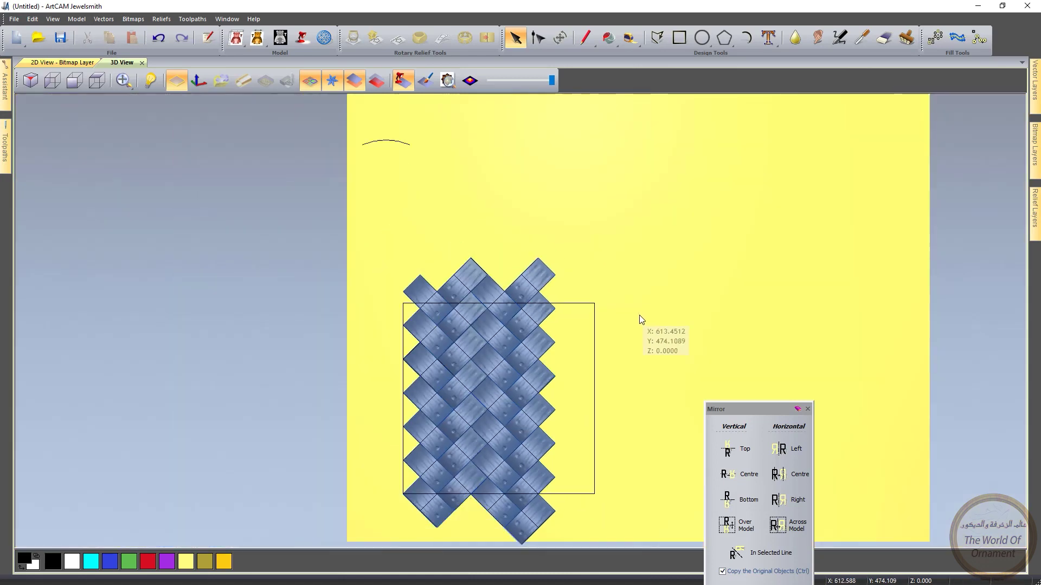
drag(568, 238, 367, 545)
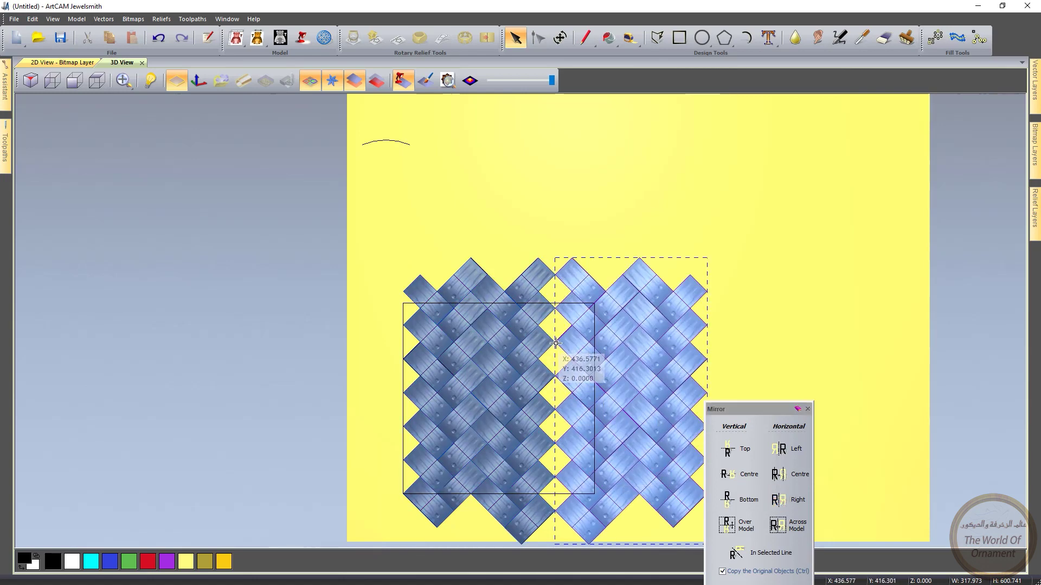
drag(546, 327, 539, 326)
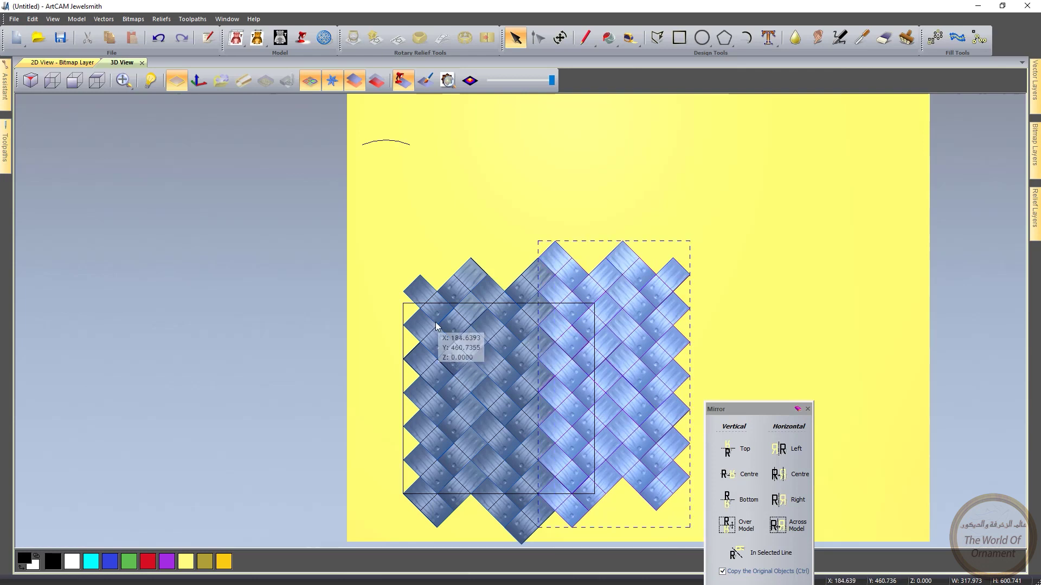
Mirror a copy of the leftmost column to the left and shift it diagonally down-right to interlock with the weave
drag(367, 252, 469, 581)
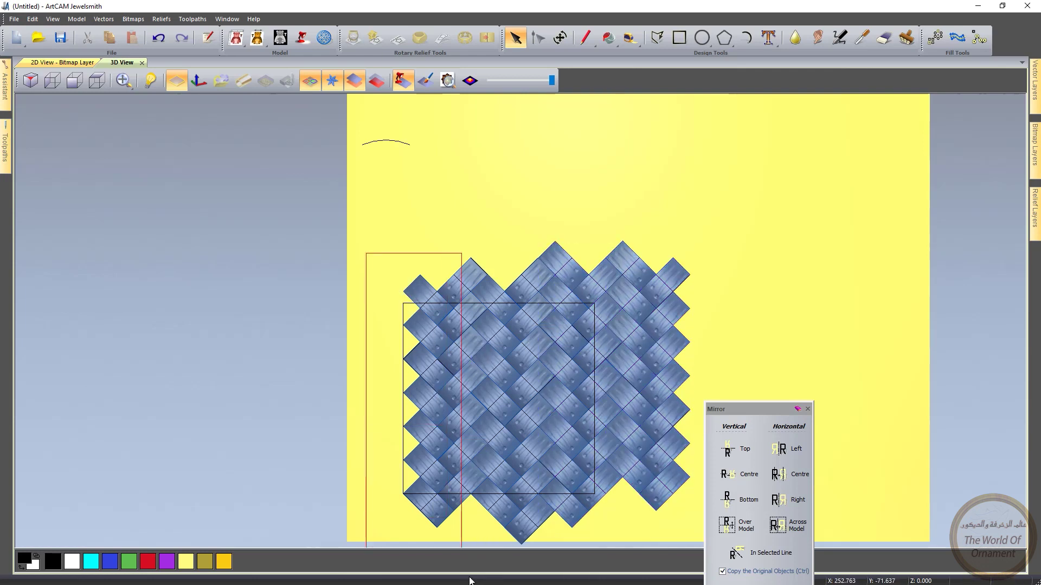
click(779, 449)
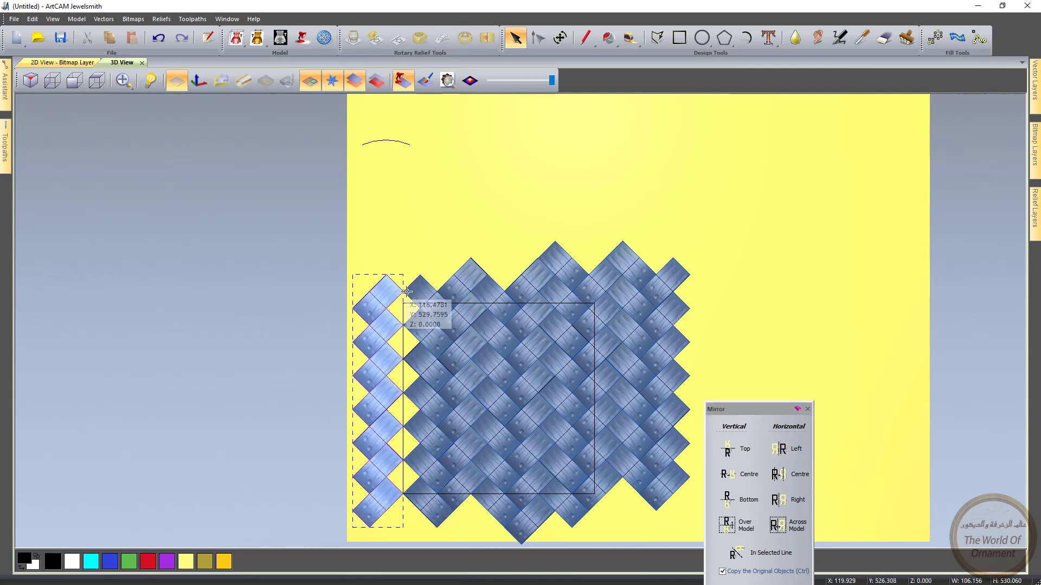
drag(421, 308, 420, 311)
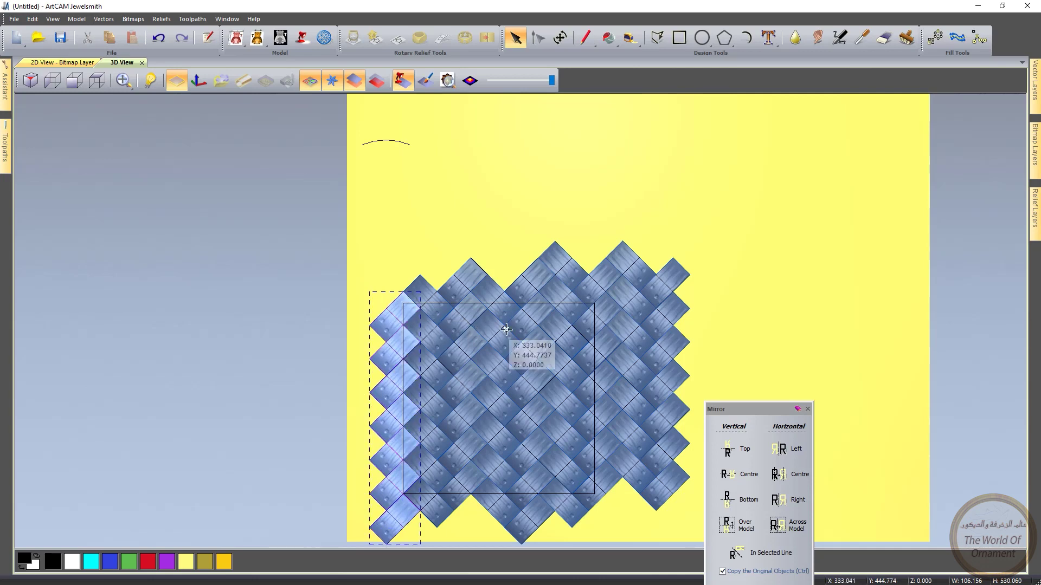
Select the whole woven strip pattern and paste its relief clipart onto a new relief layer
click(293, 567)
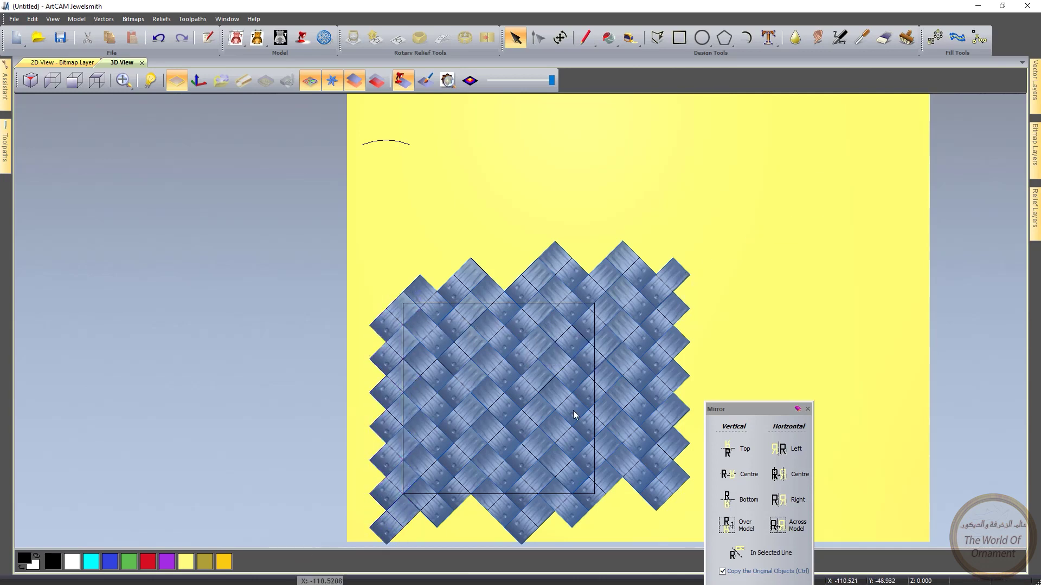
drag(294, 567, 777, 165)
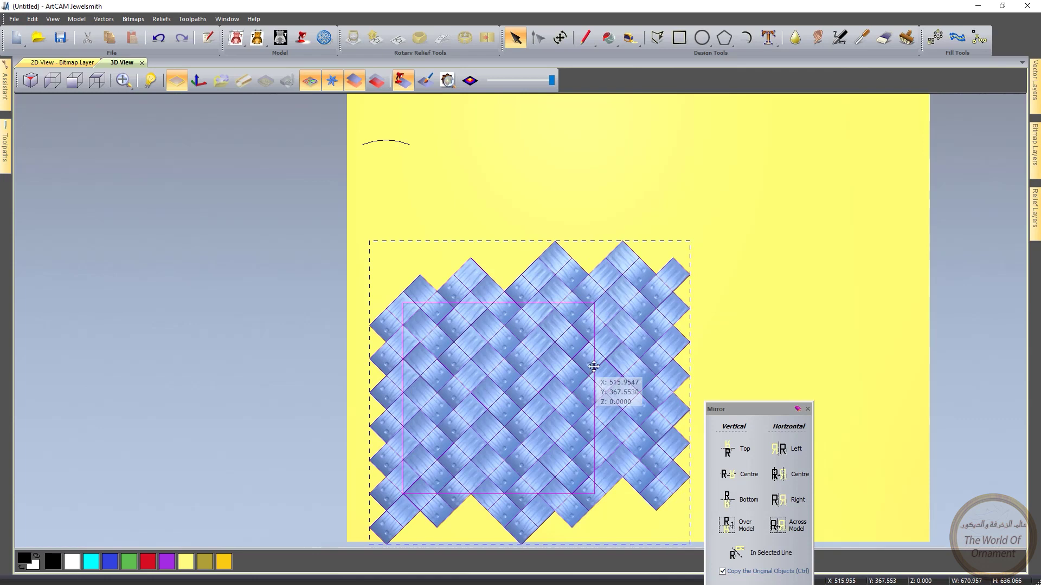
right_click(557, 355)
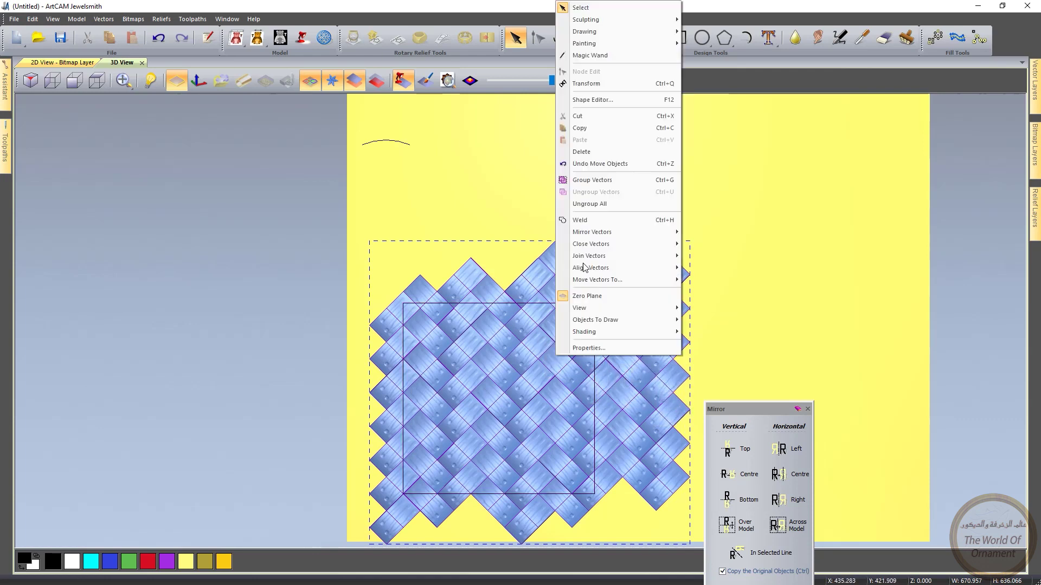
click(595, 82)
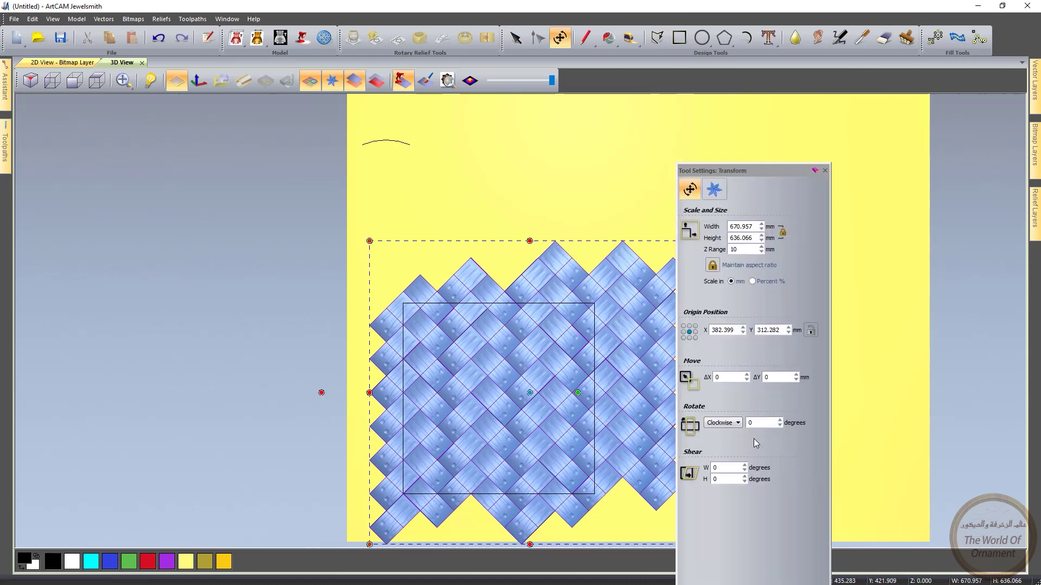
drag(746, 173, 769, 15)
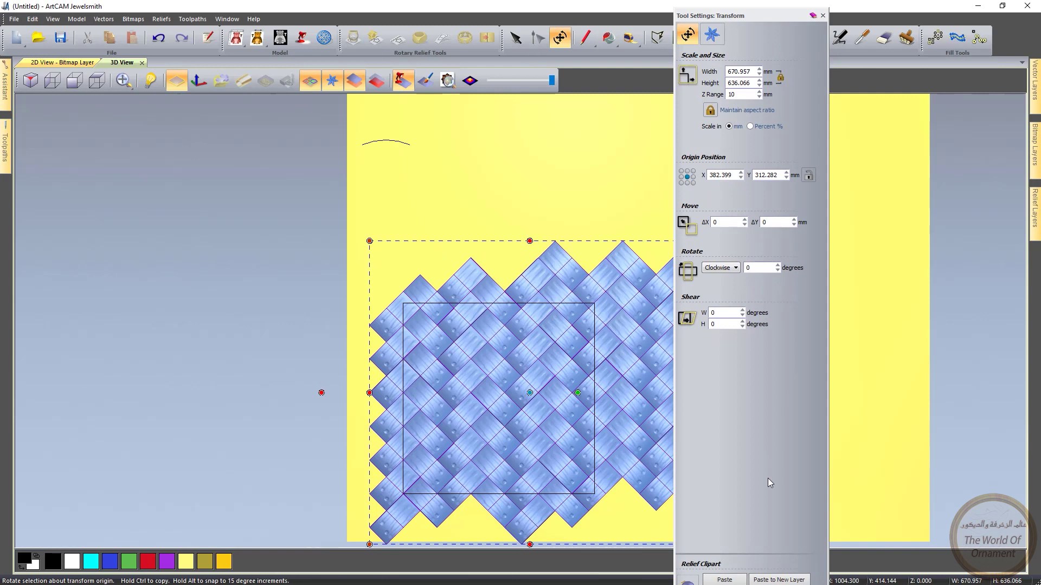
click(768, 580)
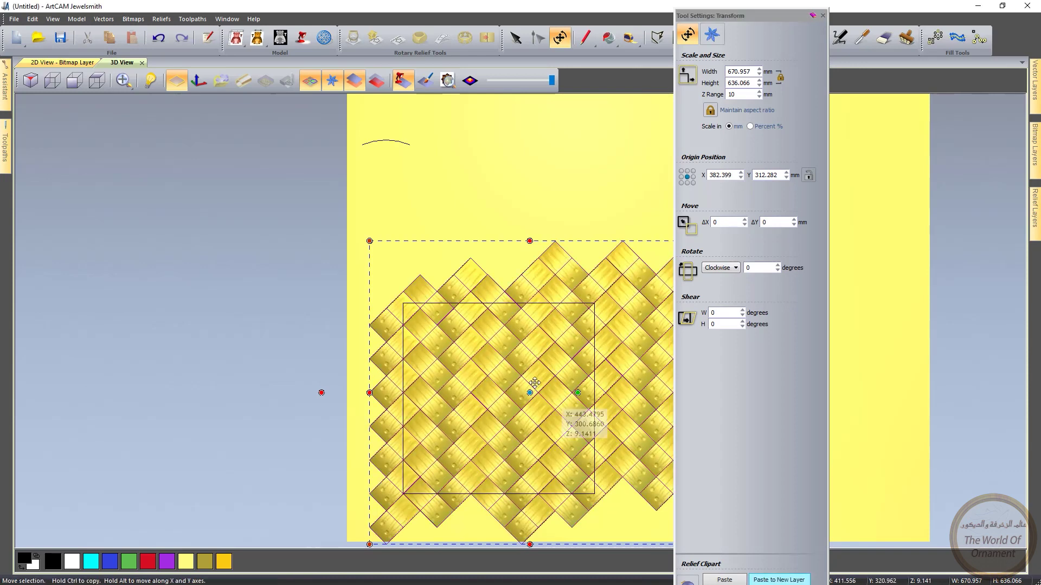
Clear all relief outside the square using the Shape Editor's Zero Rest operation
key(ctrl+m)
click(607, 277)
click(595, 324)
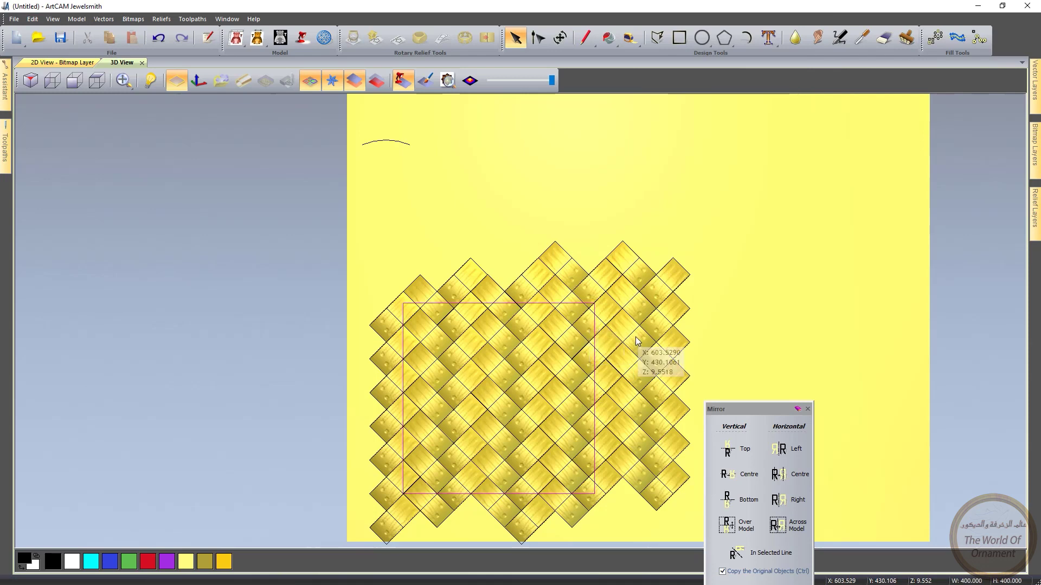
double_click(594, 316)
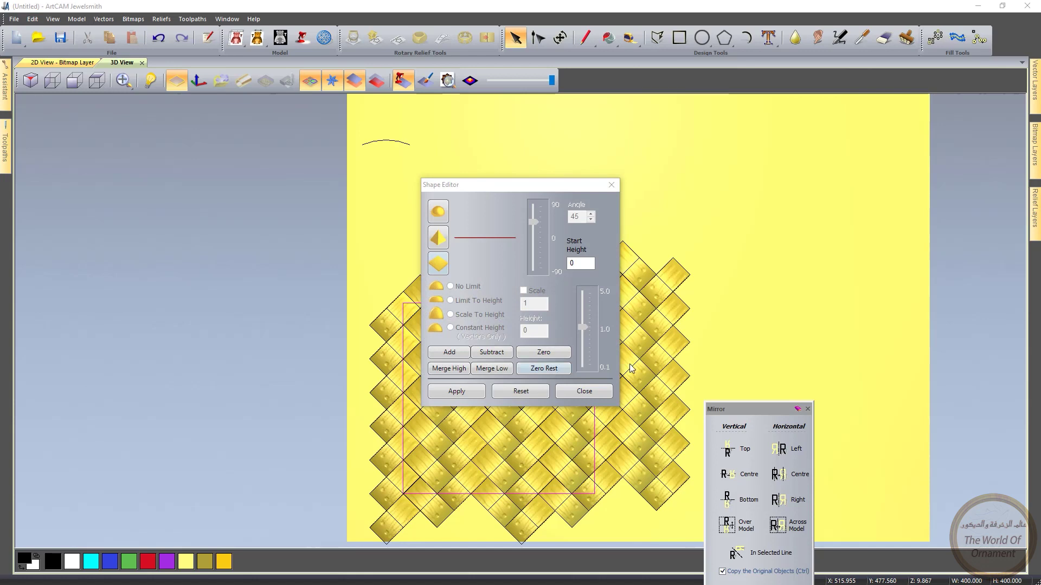
click(602, 390)
Ungroup all the strip outline vectors and delete them, keeping only the square
drag(434, 473, 329, 546)
right_click(568, 418)
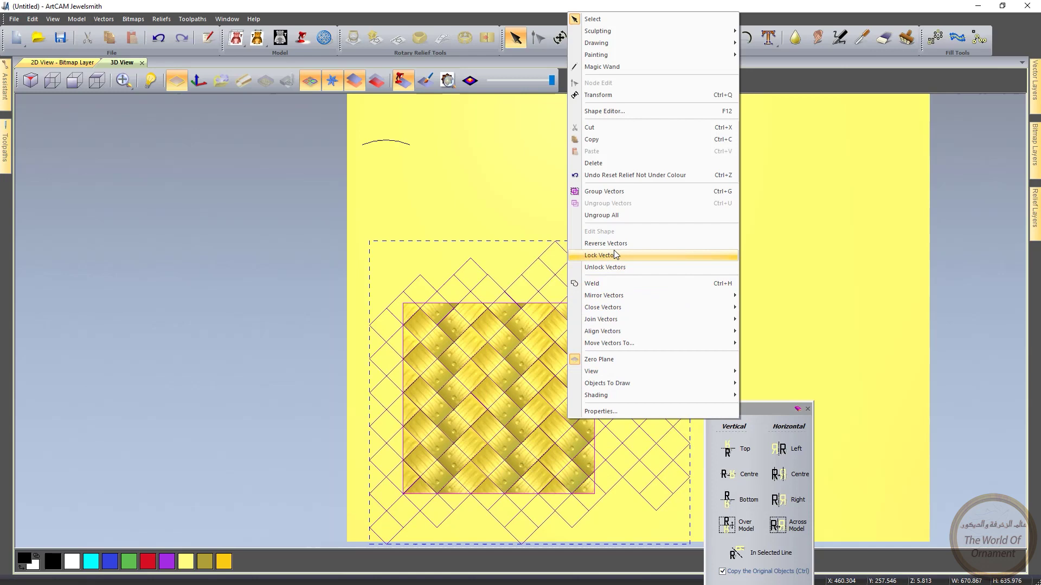
click(603, 216)
drag(336, 549, 331, 550)
scroll(595, 350, up, 5)
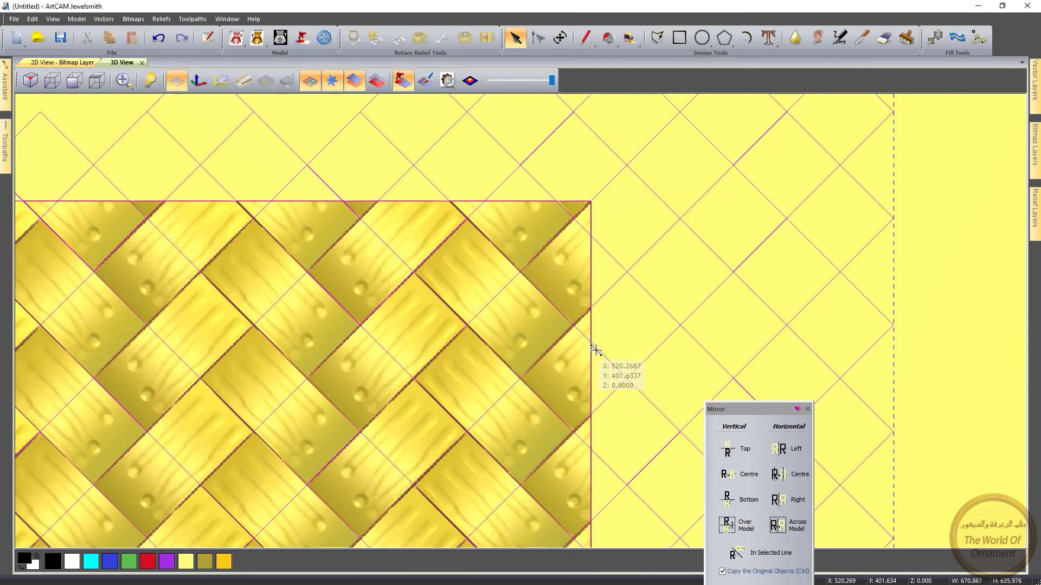
shift+click(592, 333)
key(Delete)
Inspect the trimmed woven relief from oblique angles and from above with the vectors hidden
scroll(632, 373, down, 4)
click(310, 80)
drag(529, 483, 168, 135)
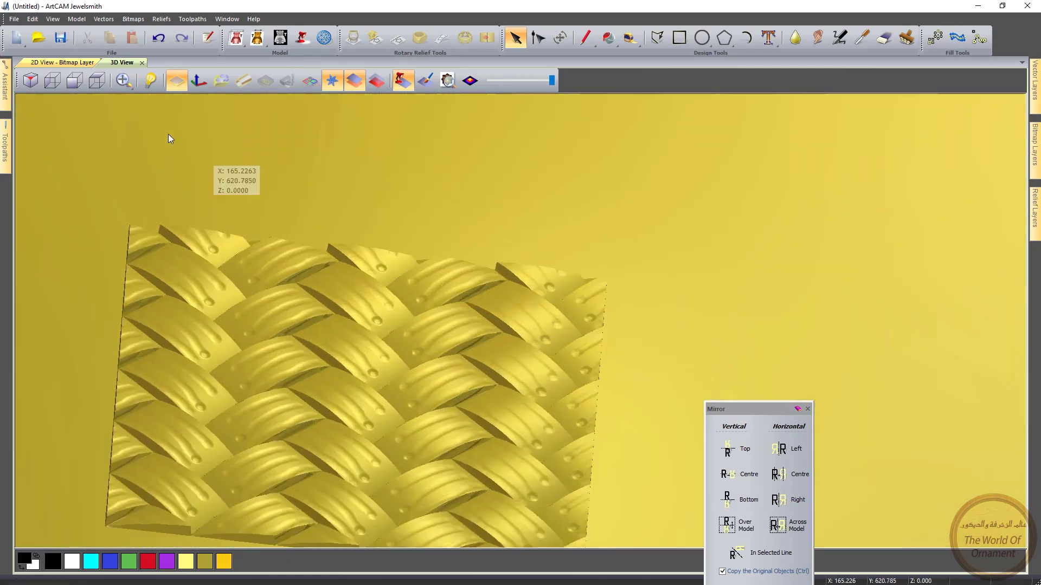
click(177, 81)
drag(361, 378, 379, 293)
click(177, 80)
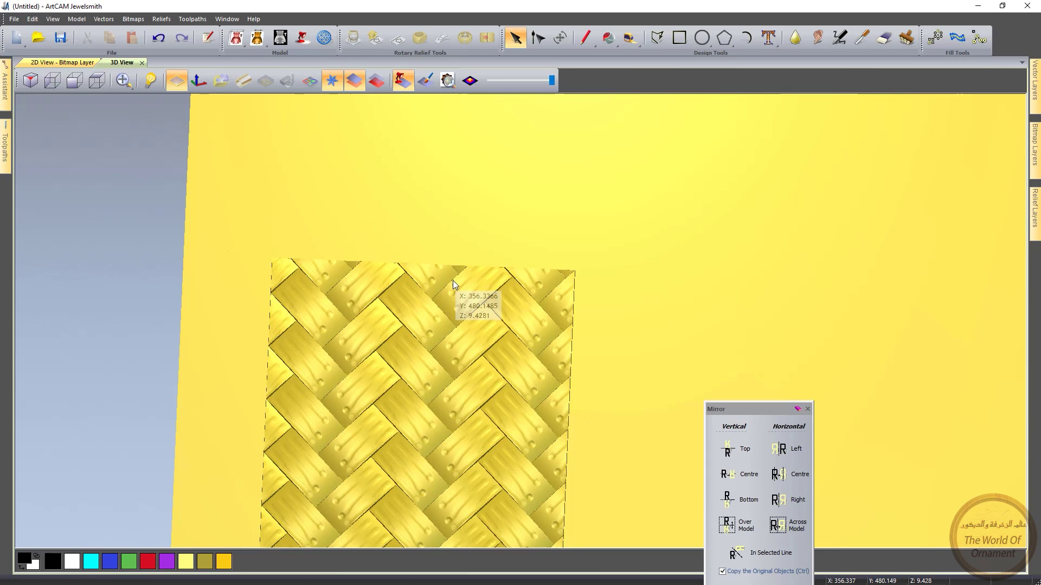
click(97, 80)
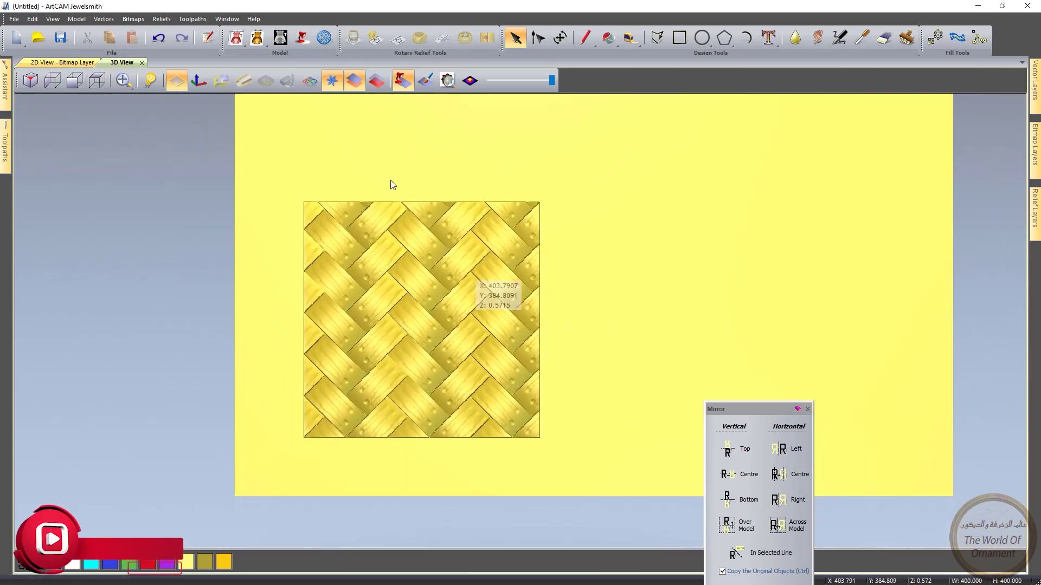
Start a Machine Relief toolpath inside the selected square vector with the Ball Nose 8 mm as finishing tool
mouse_move(3, 144)
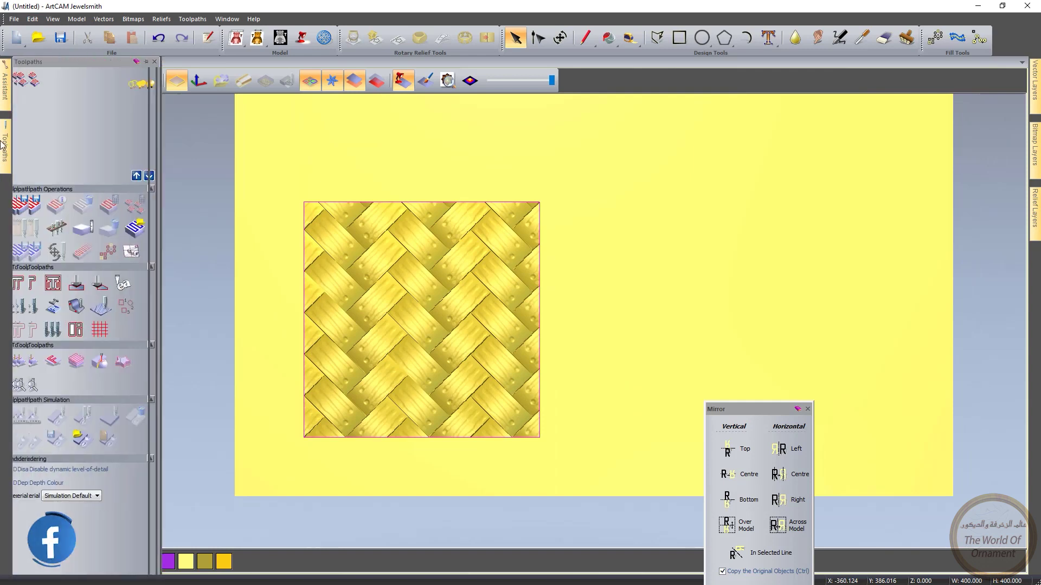
click(30, 361)
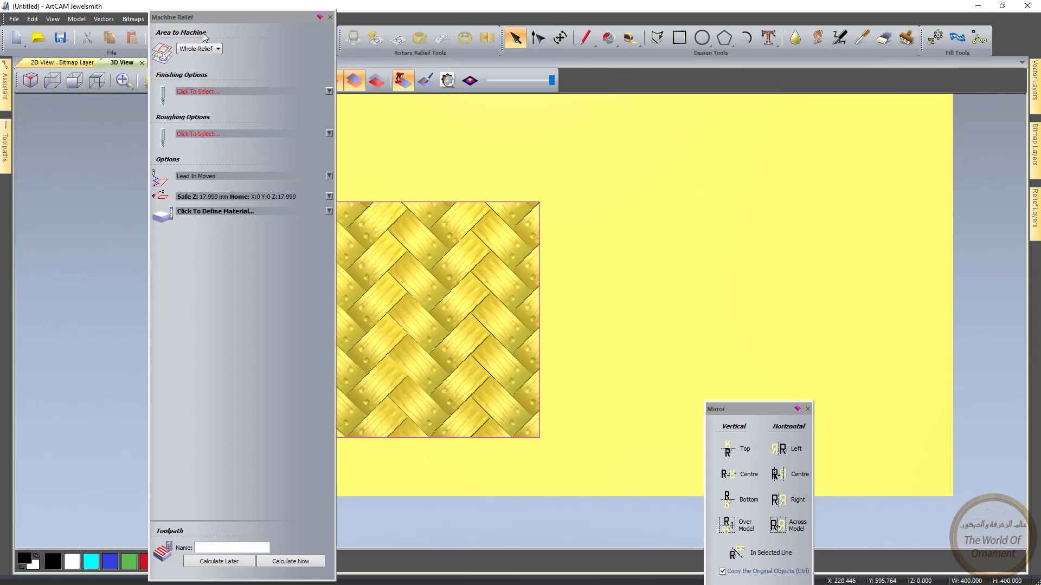
click(206, 49)
click(211, 96)
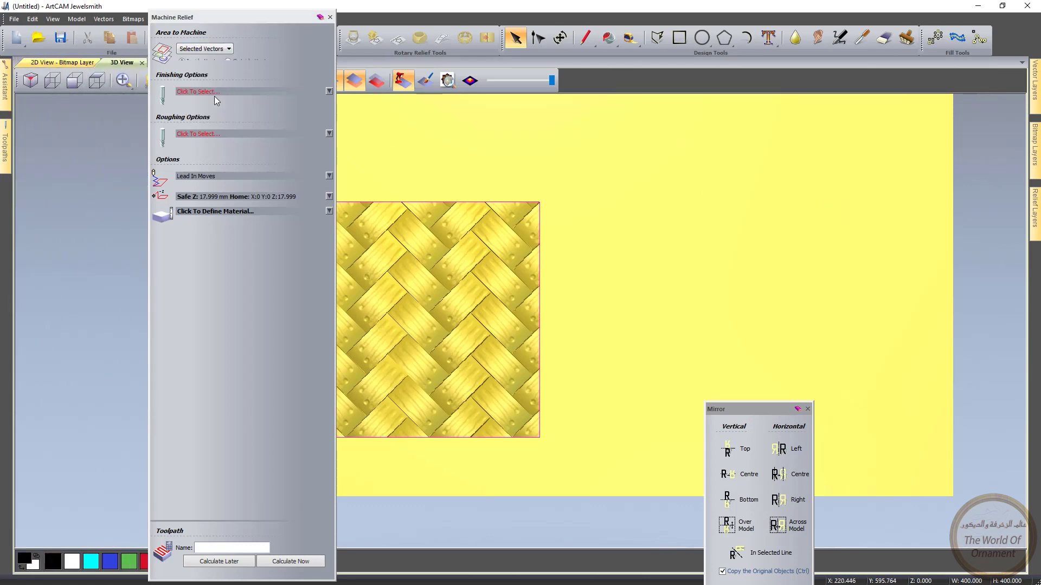
click(314, 136)
scroll(475, 338, down, 3)
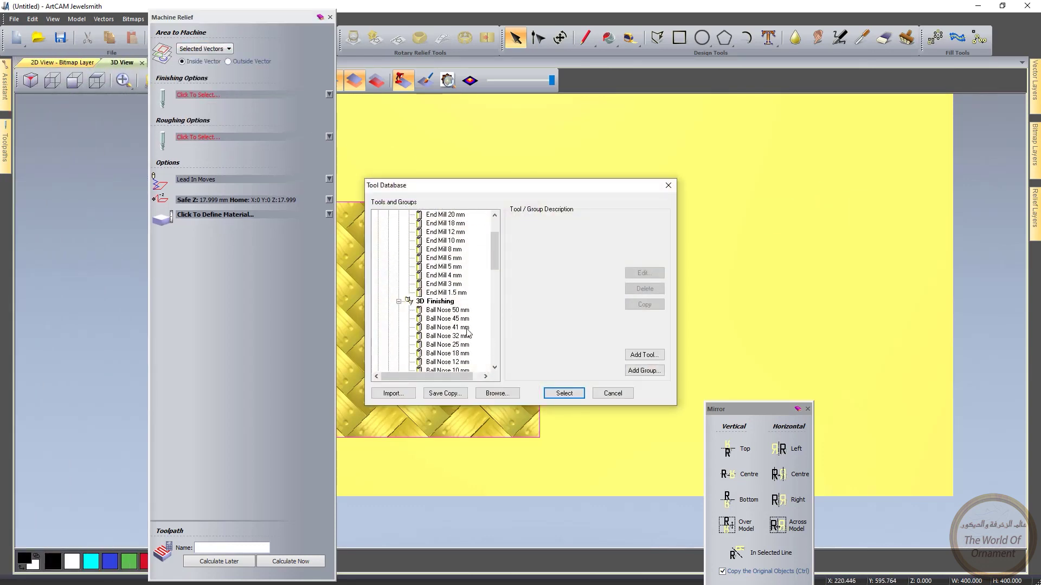
double_click(446, 354)
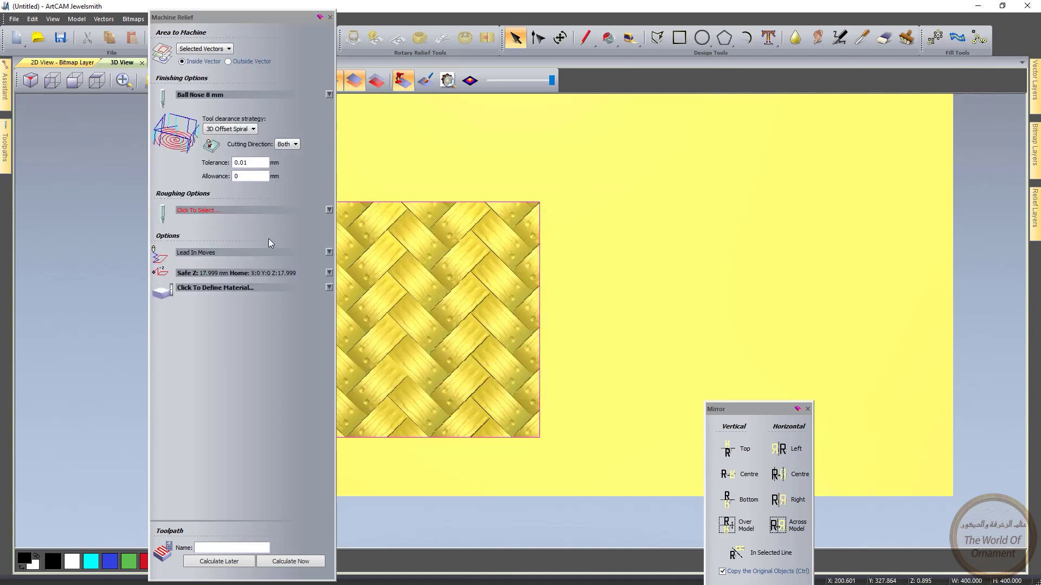
Use the Raster clearance strategy for finishing, with a 0.9 mm stepover and a 10 mm stepdown
click(236, 129)
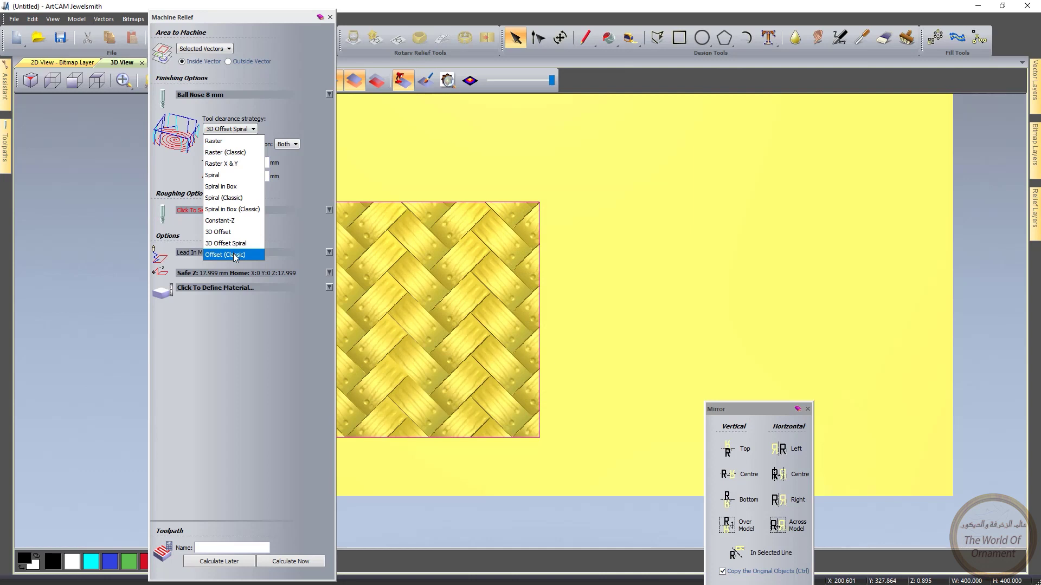
click(236, 255)
click(240, 130)
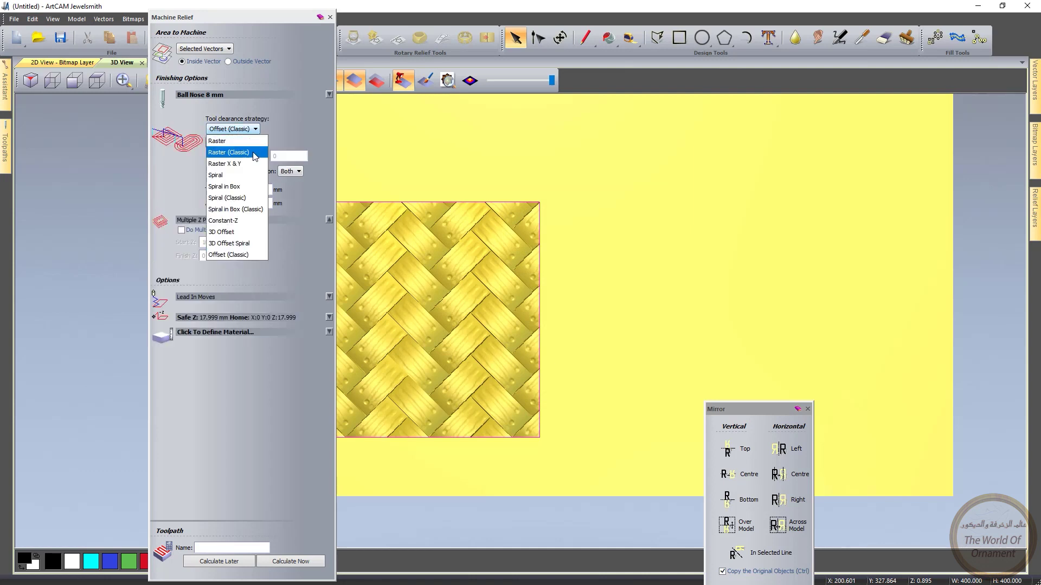
click(227, 141)
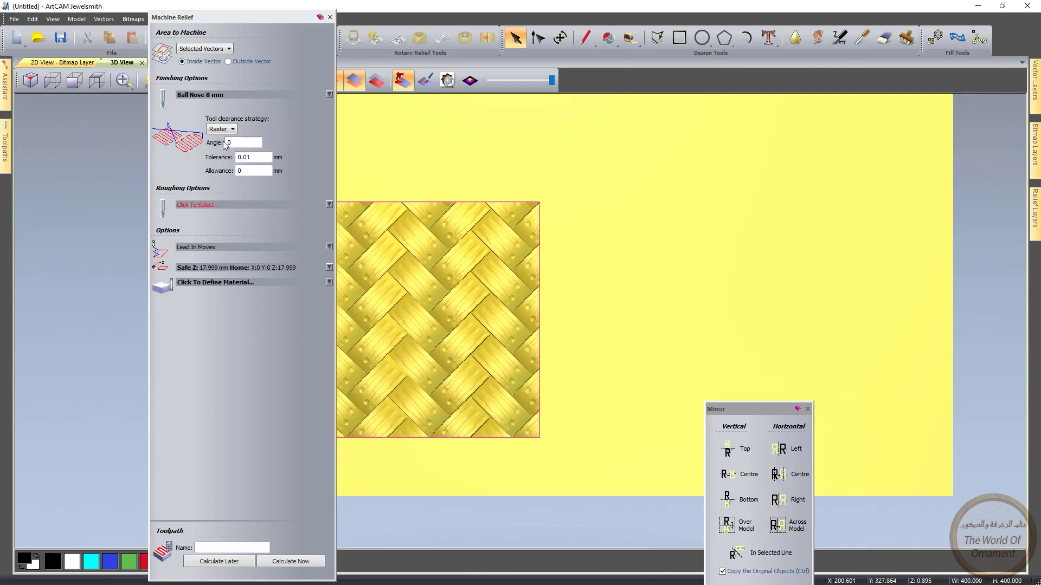
click(217, 99)
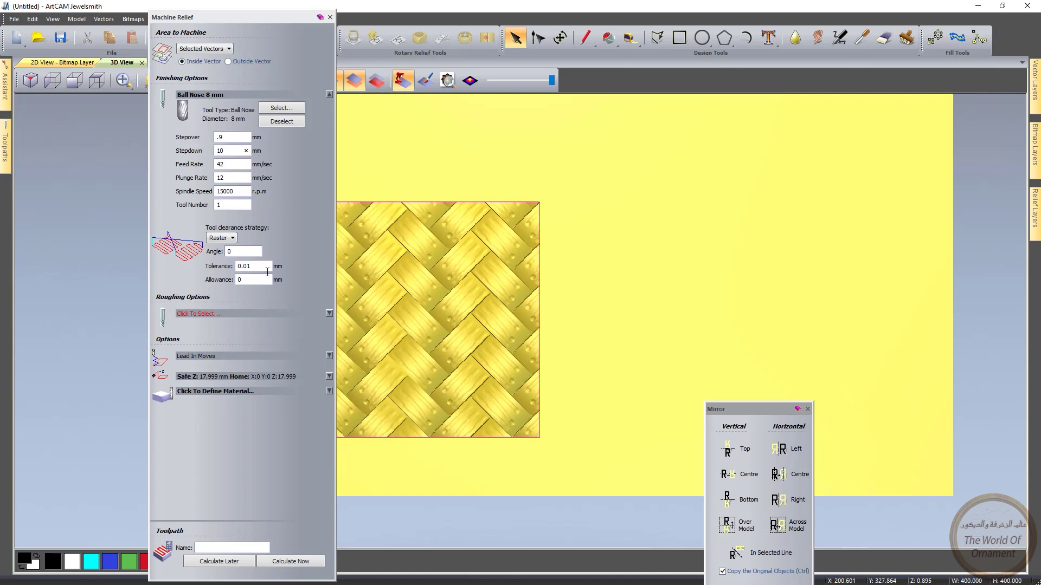
Set the relief toolpath's Safe Z, Home X and Home Z to 15 mm
click(220, 376)
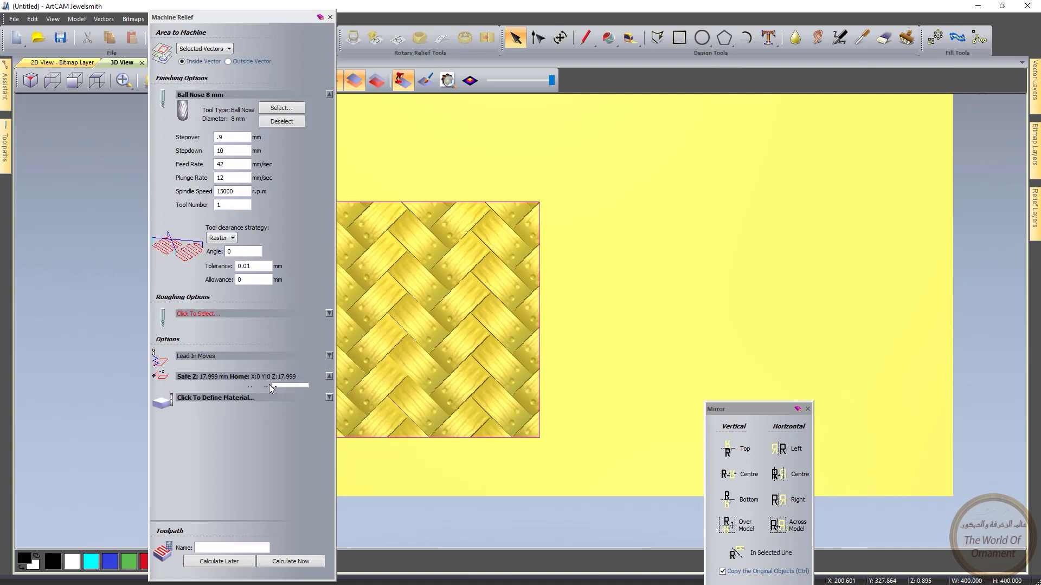
text(15)
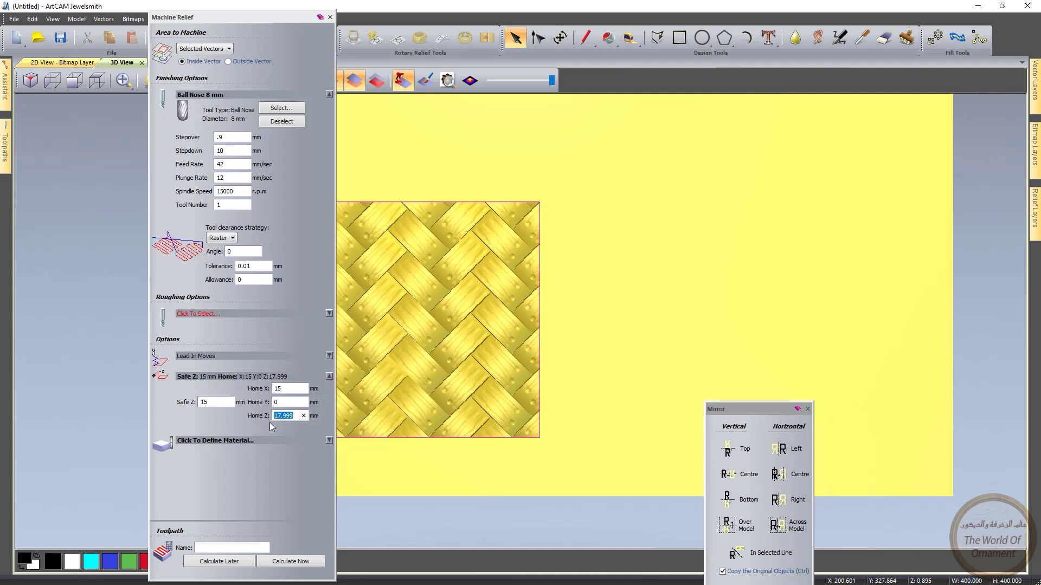
text(15)
Define the material as 18 mm thick and calculate the relief toolpath under the name 1
click(212, 440)
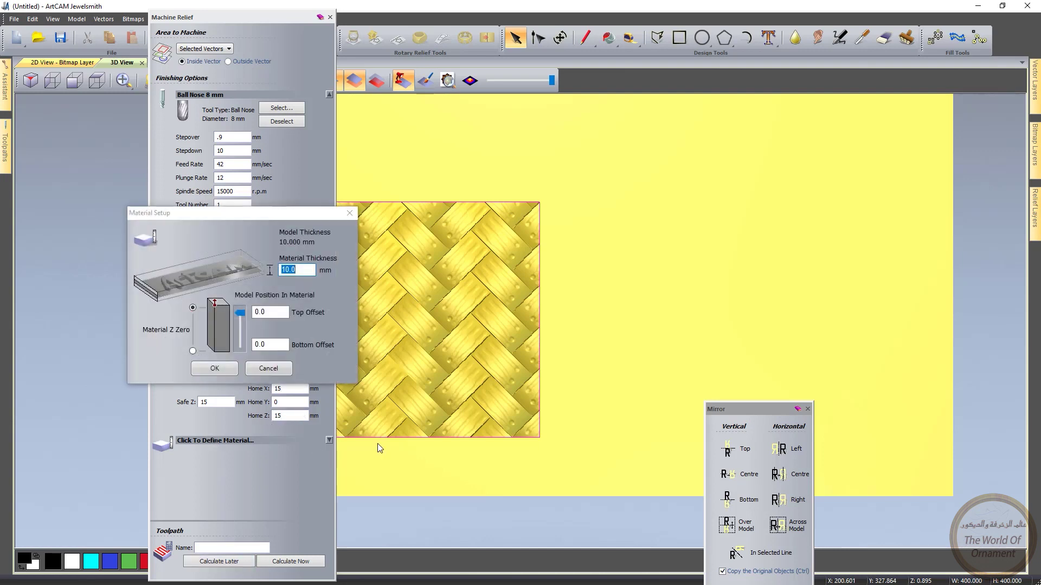
text(18)
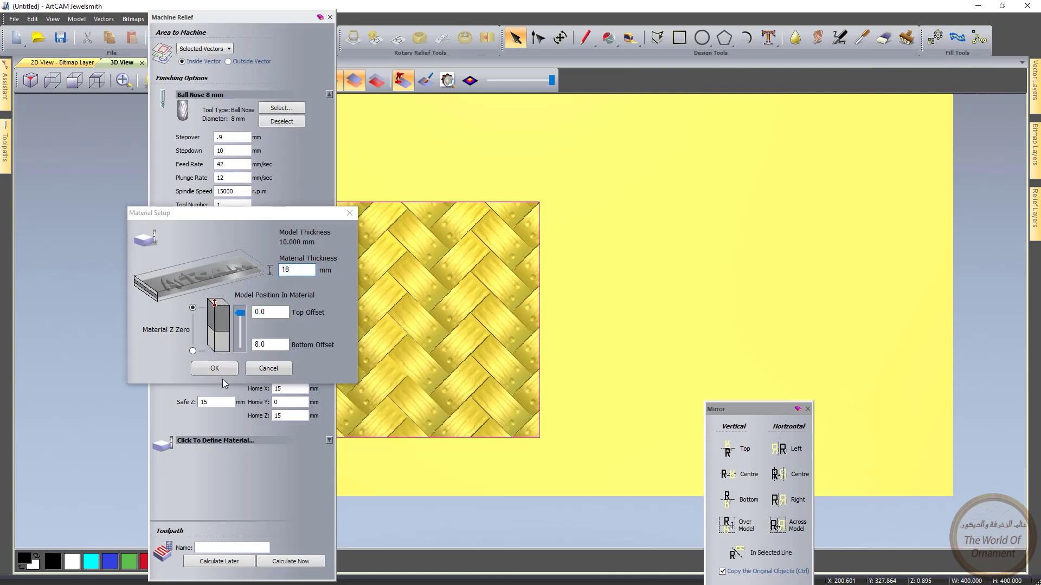
click(230, 370)
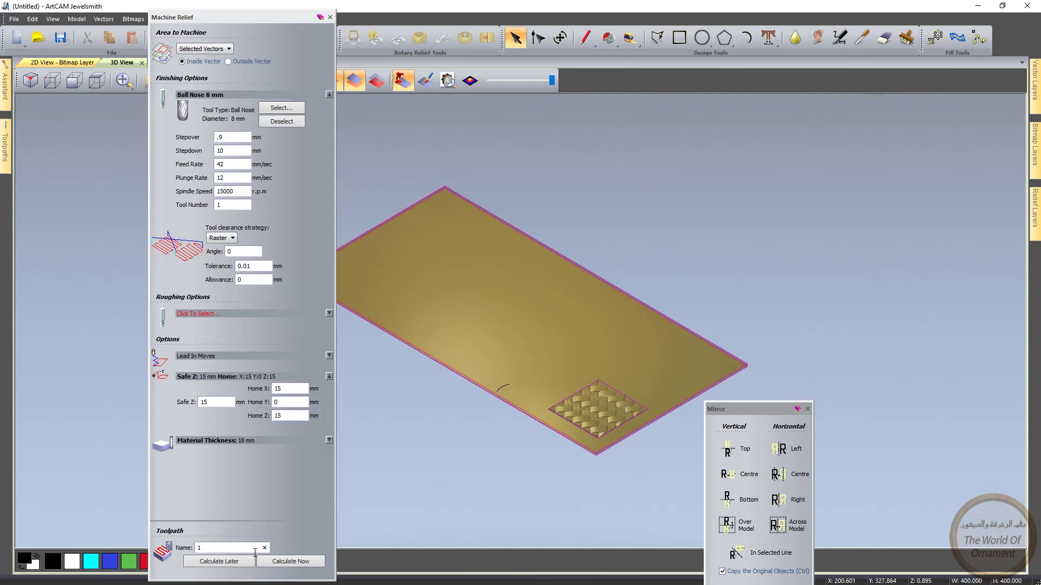
click(289, 564)
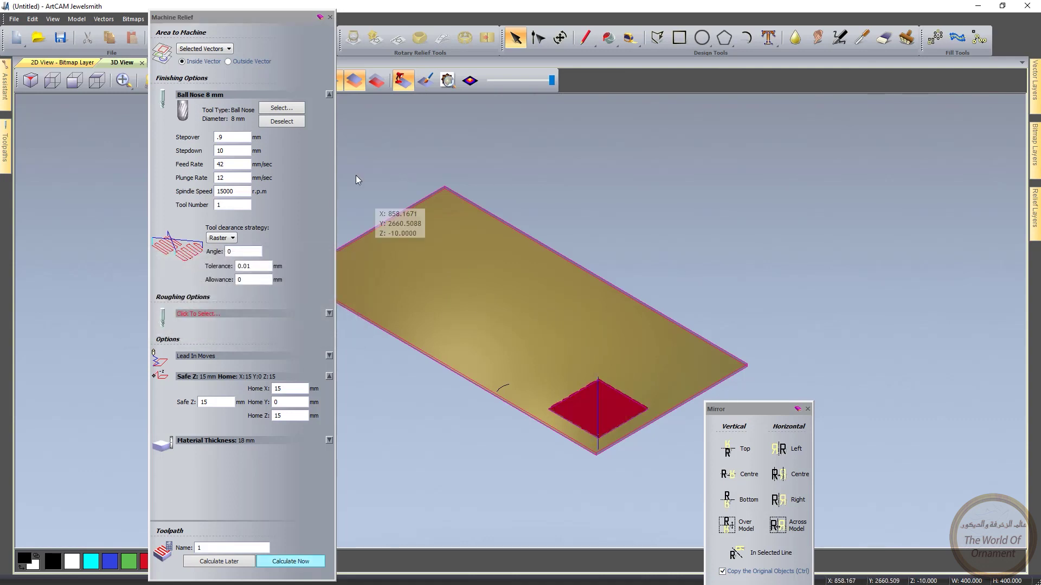
click(331, 18)
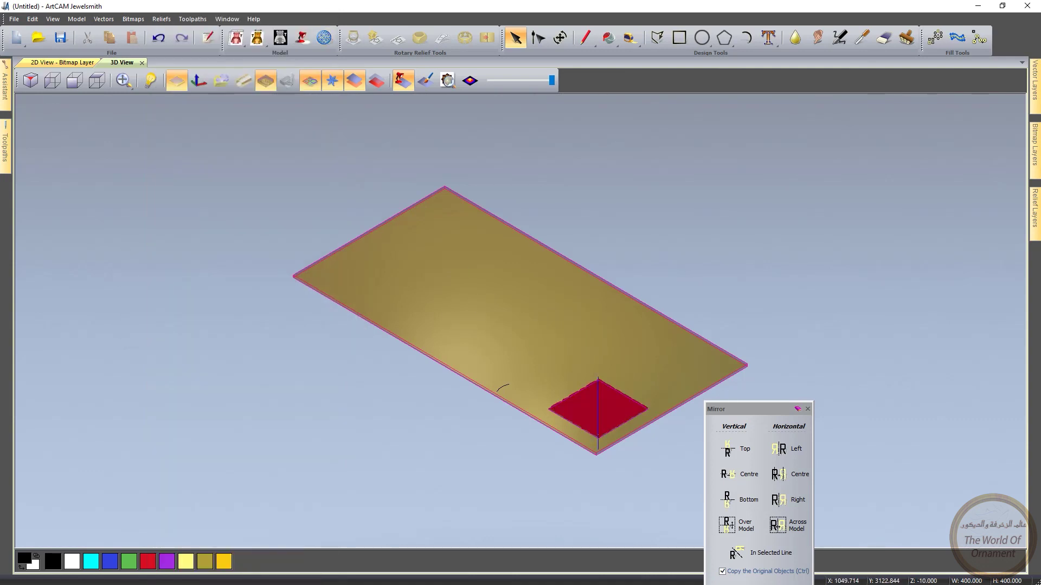
Calculate an outside profile toolpath named 2 around the square, 18 mm deep, using End Mill 5 mm with an 18 mm stepdown
click(4, 133)
click(29, 306)
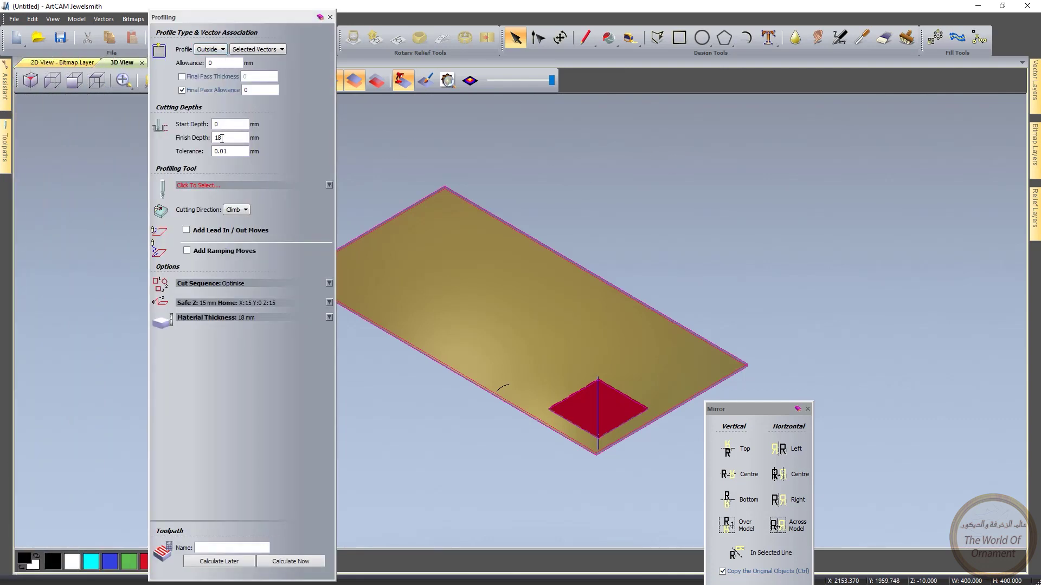
click(205, 186)
double_click(445, 320)
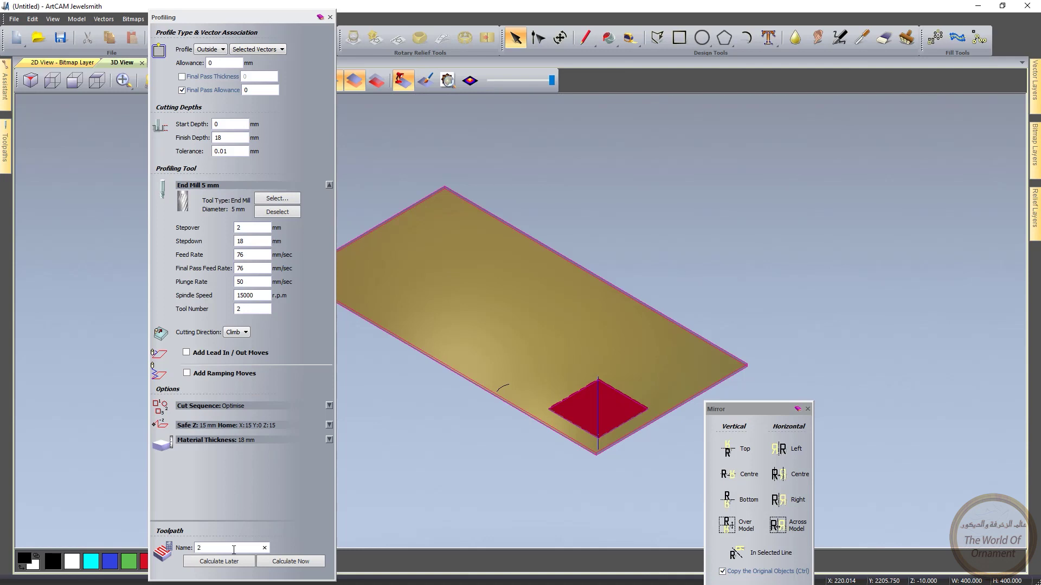
click(295, 564)
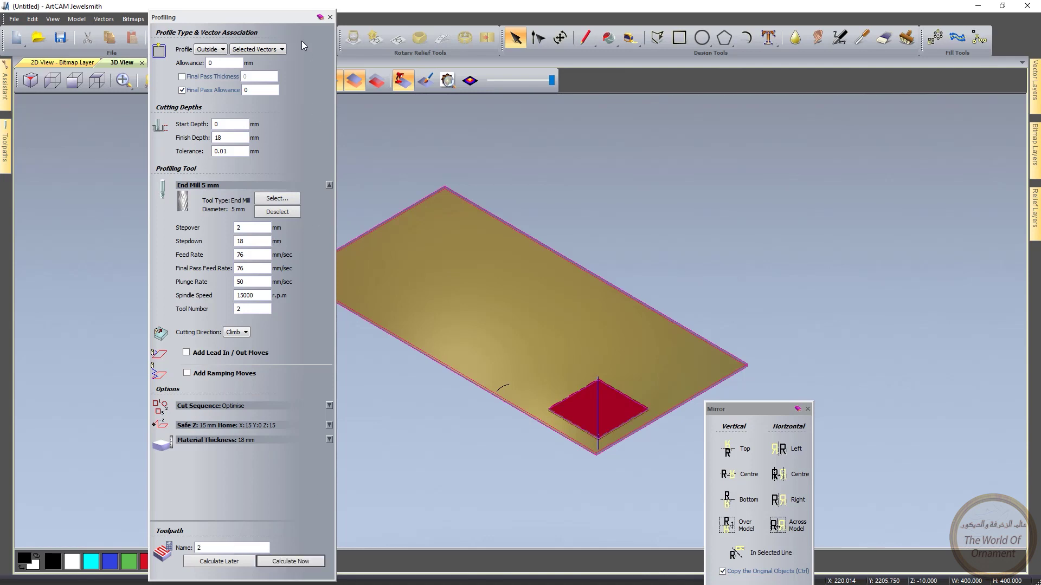
click(330, 18)
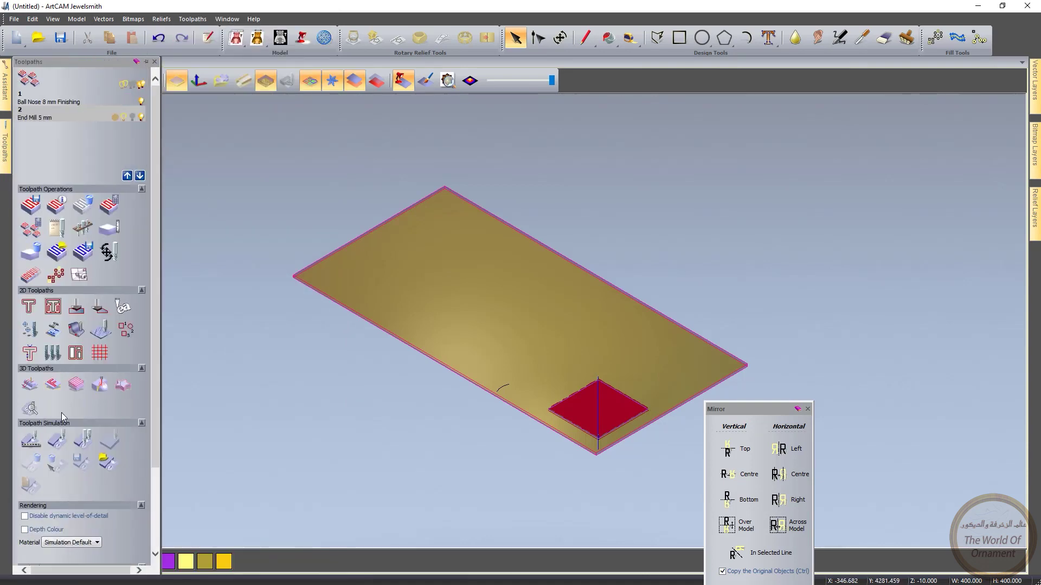
Simulate the calculated toolpaths on the material block and watch the woven square being cut up close
click(84, 442)
click(482, 388)
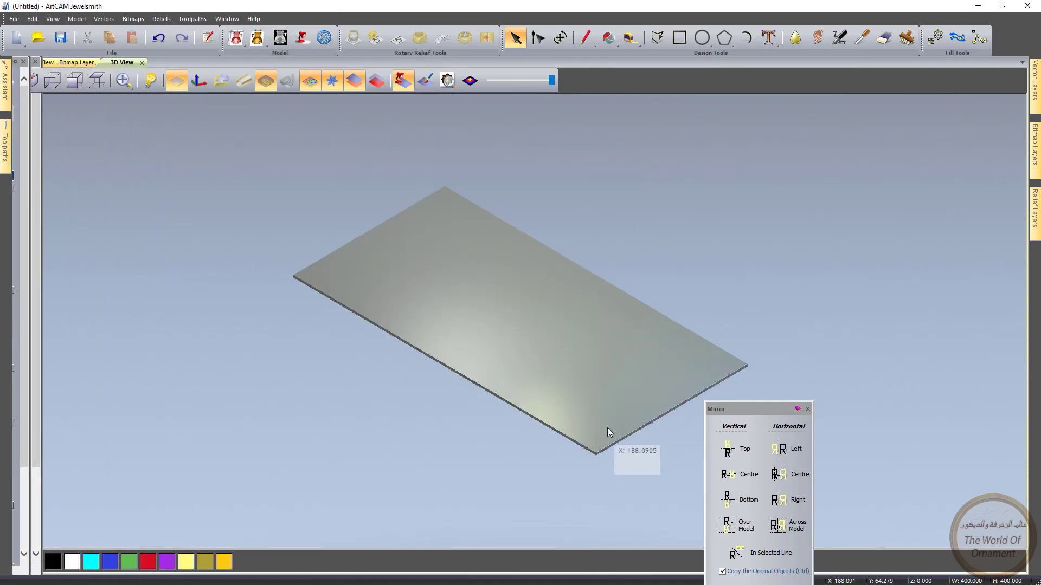
scroll(613, 425, up, 3)
scroll(619, 421, up, 4)
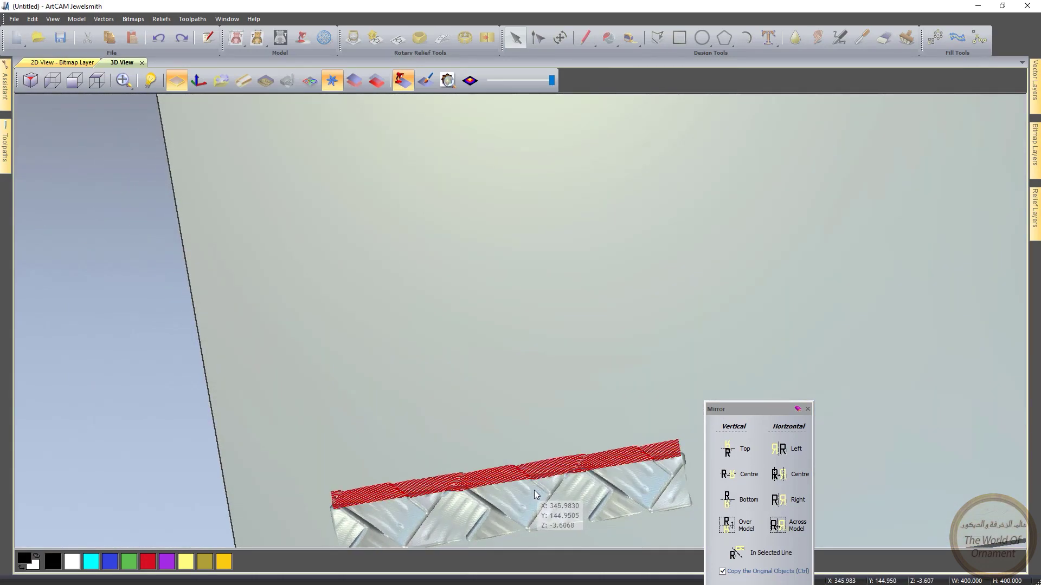
Inspect the simulated weave at close range from different angles while the relief is being machined
scroll(532, 488, down, 1)
scroll(509, 464, up, 5)
drag(551, 428, 549, 401)
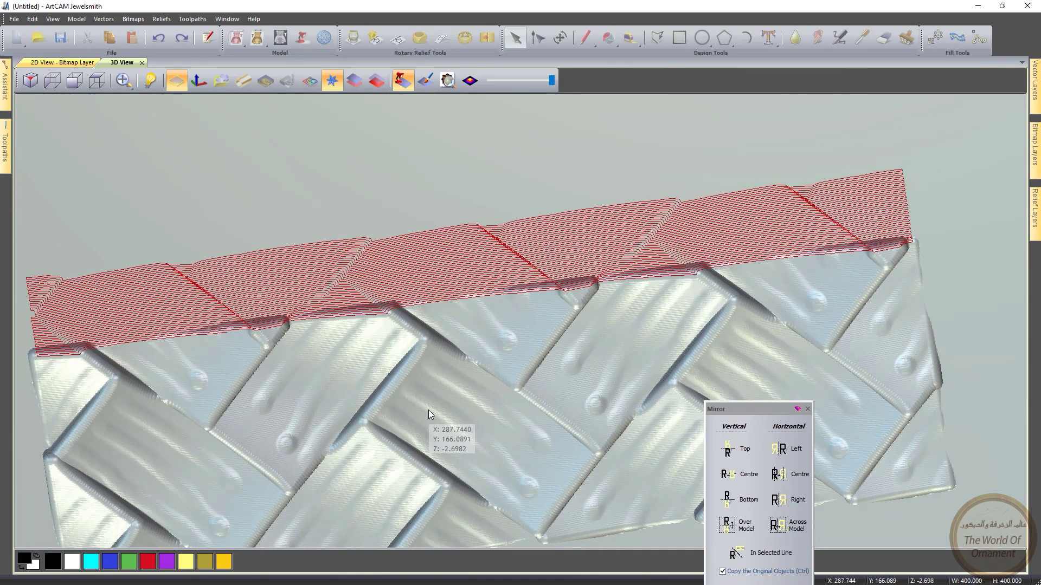
scroll(426, 417, down, 3)
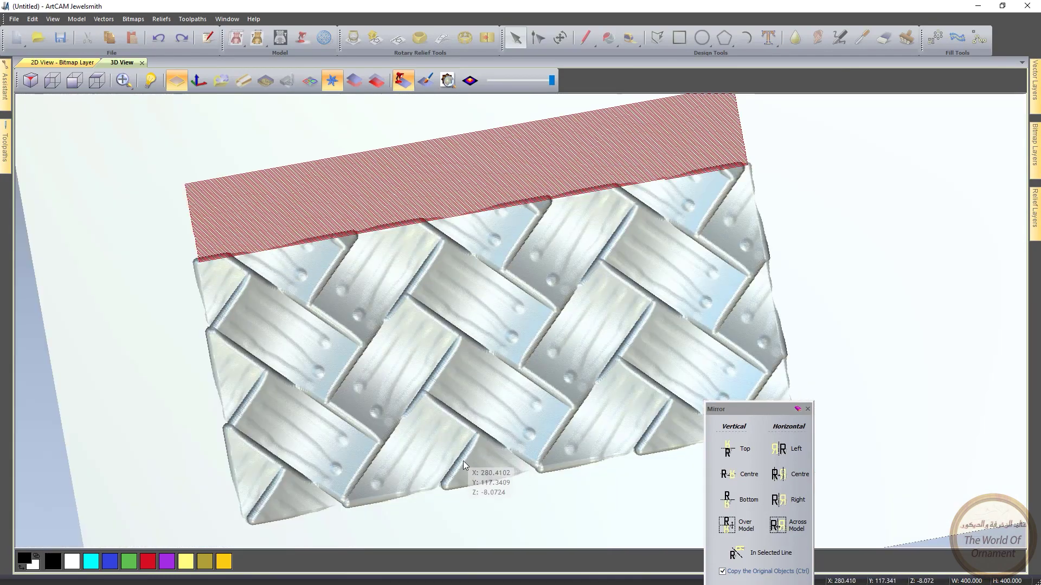
drag(464, 463, 467, 416)
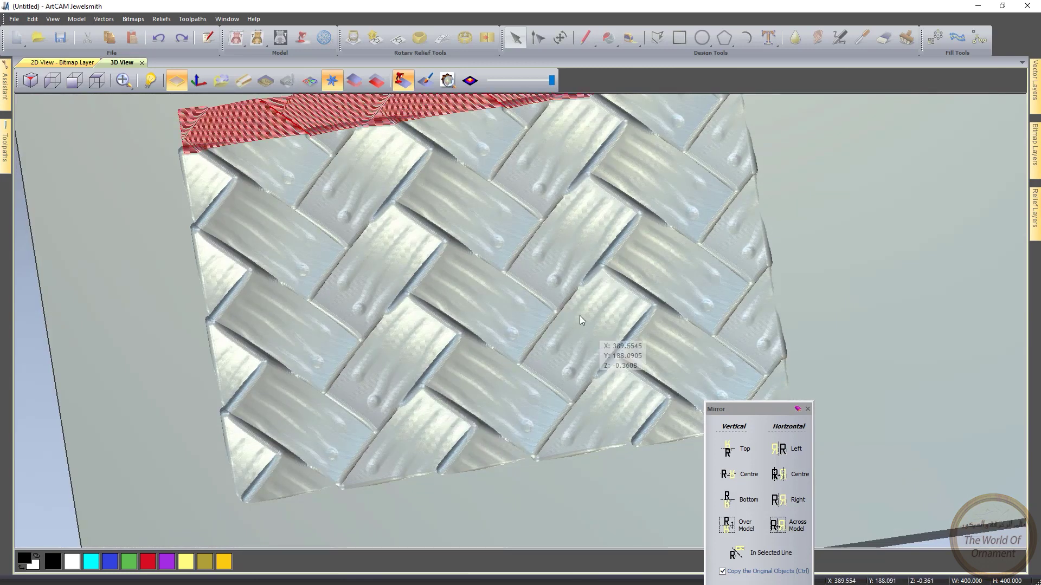
Delete both existing toolpaths and the current simulation to return to the plain woven relief
click(288, 80)
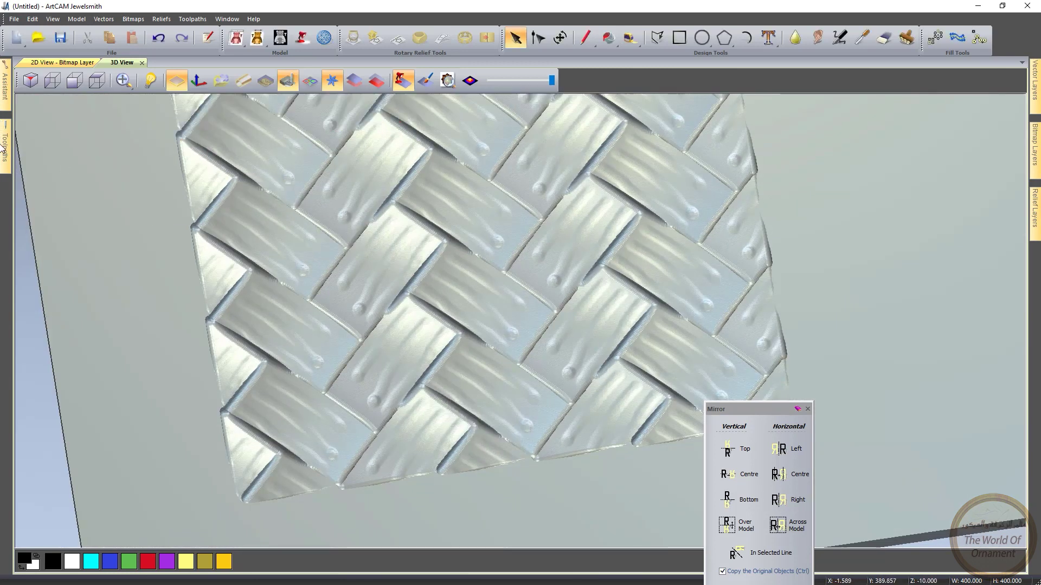
mouse_move(5, 148)
click(83, 205)
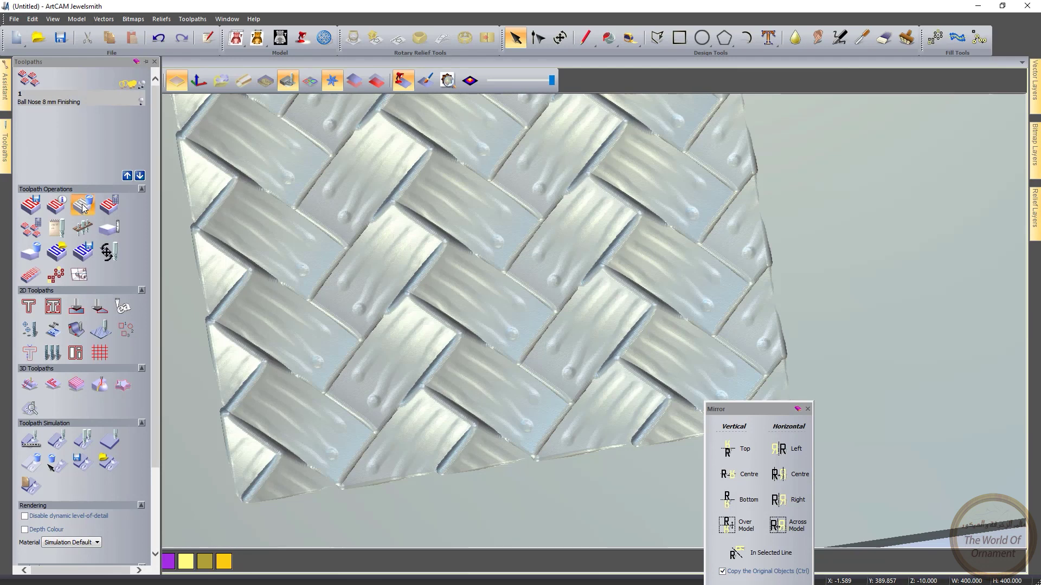
click(82, 204)
click(134, 420)
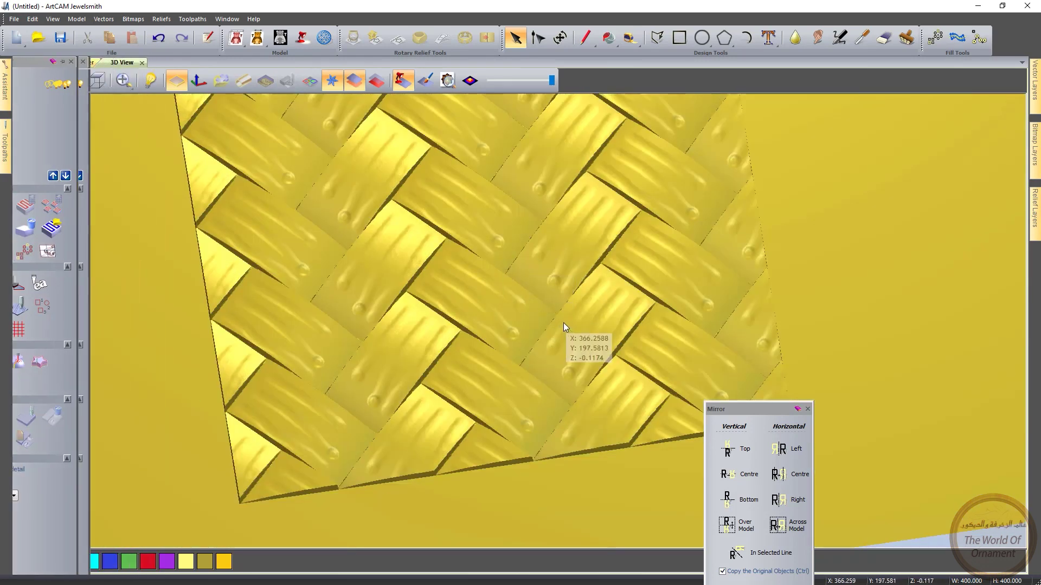
Smooth the whole relief layer with 3 smoothing passes and zero the relief outside the selected square
mouse_move(6, 104)
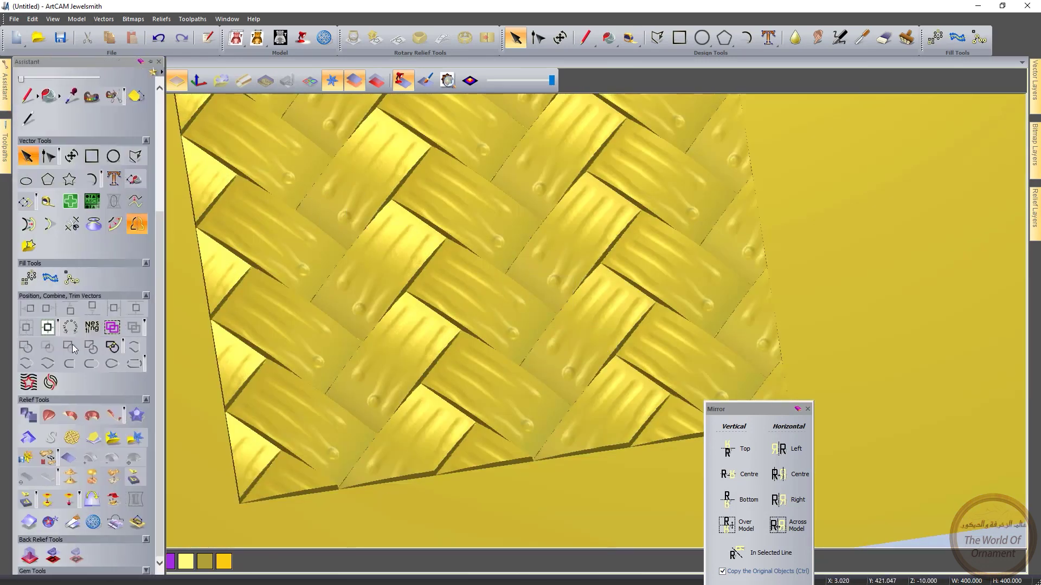
click(75, 481)
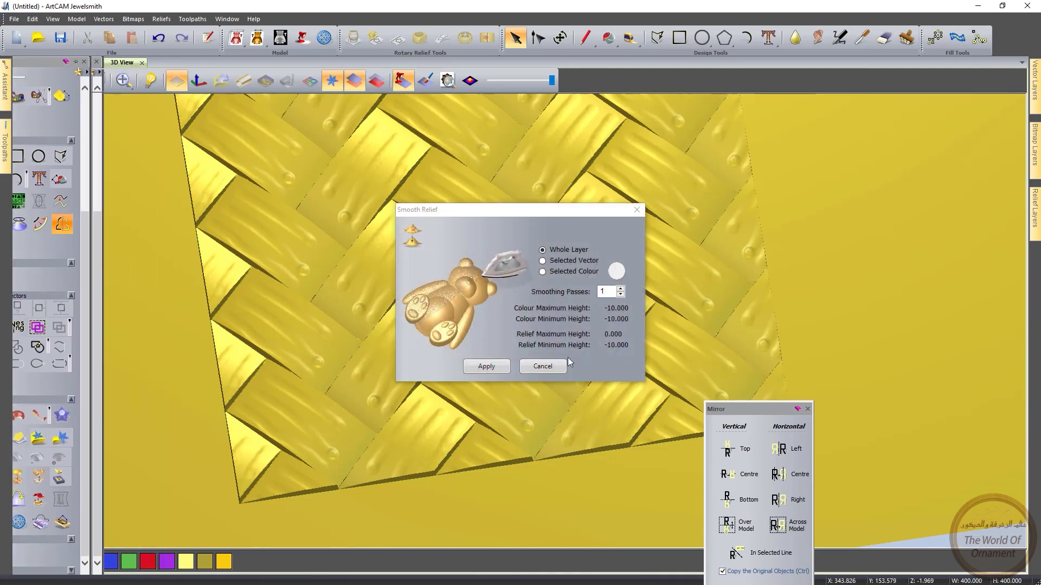
click(486, 366)
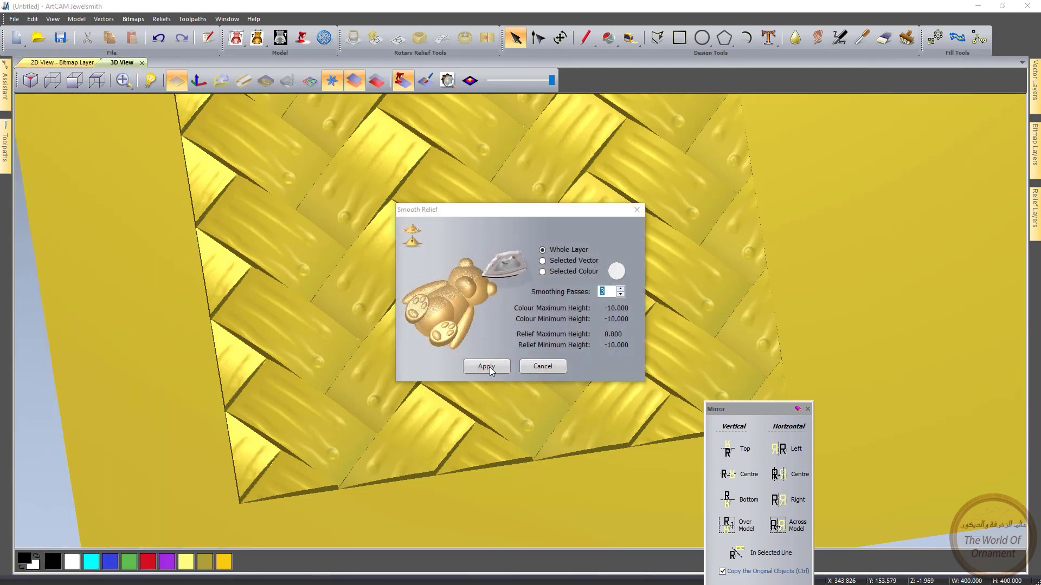
click(539, 367)
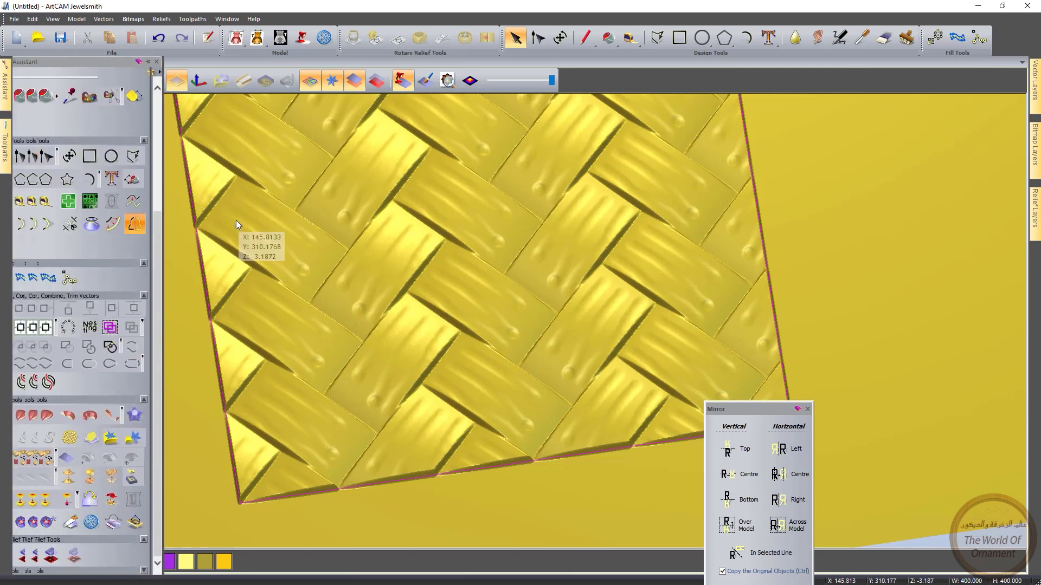
key(F12)
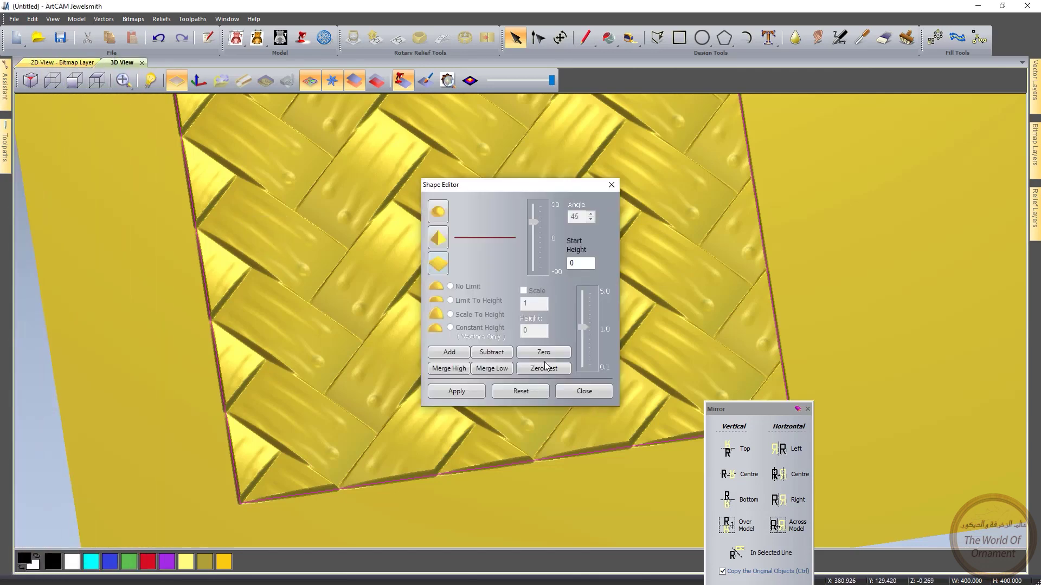
click(601, 392)
Calculate a relief toolpath named 1 inside the selected square using Ball Nose 8 mm, 0.9 mm stepover and 10 mm stepdown
mouse_move(4, 147)
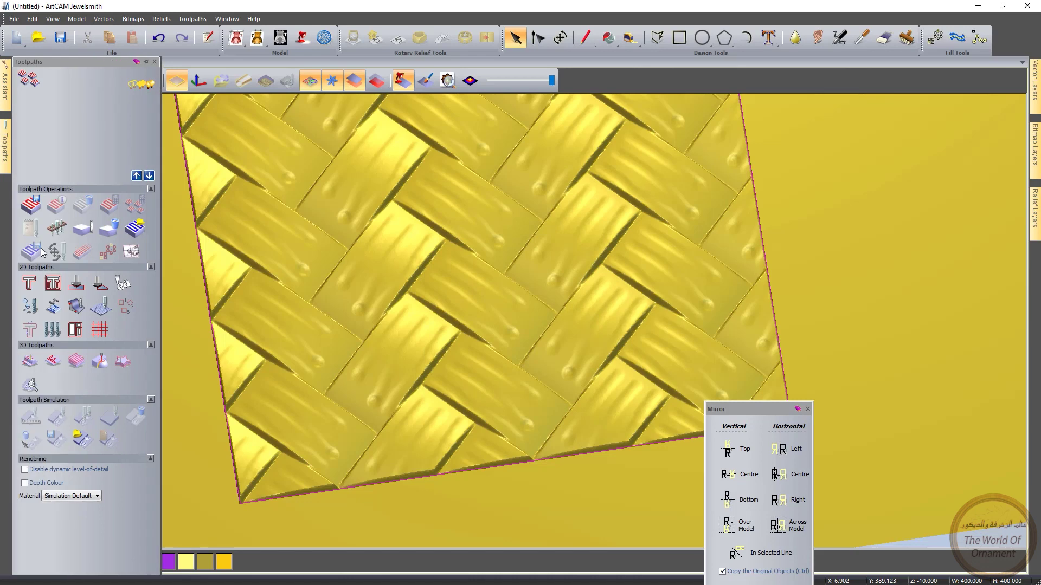
click(31, 361)
click(217, 49)
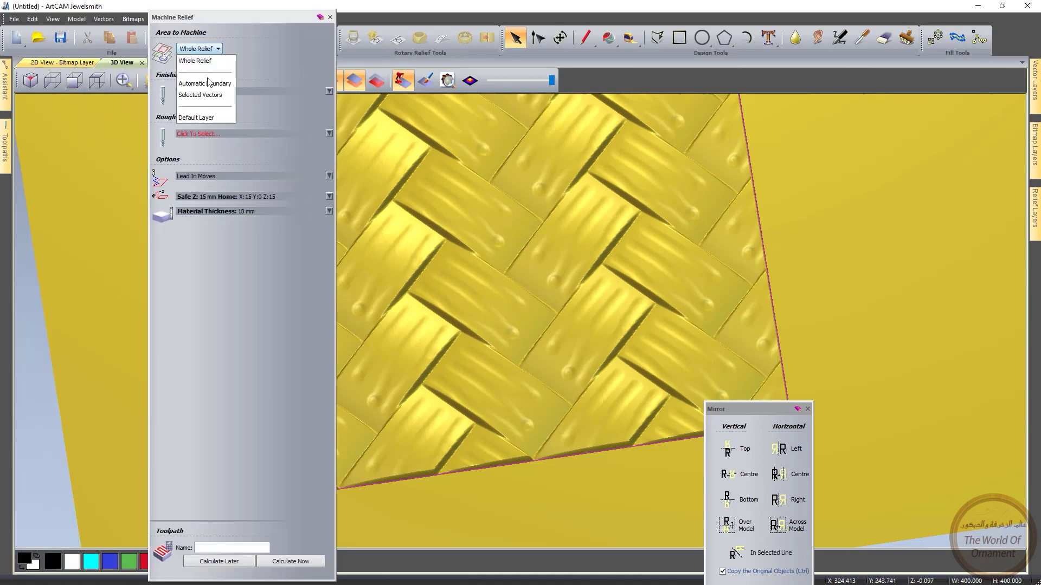
click(204, 96)
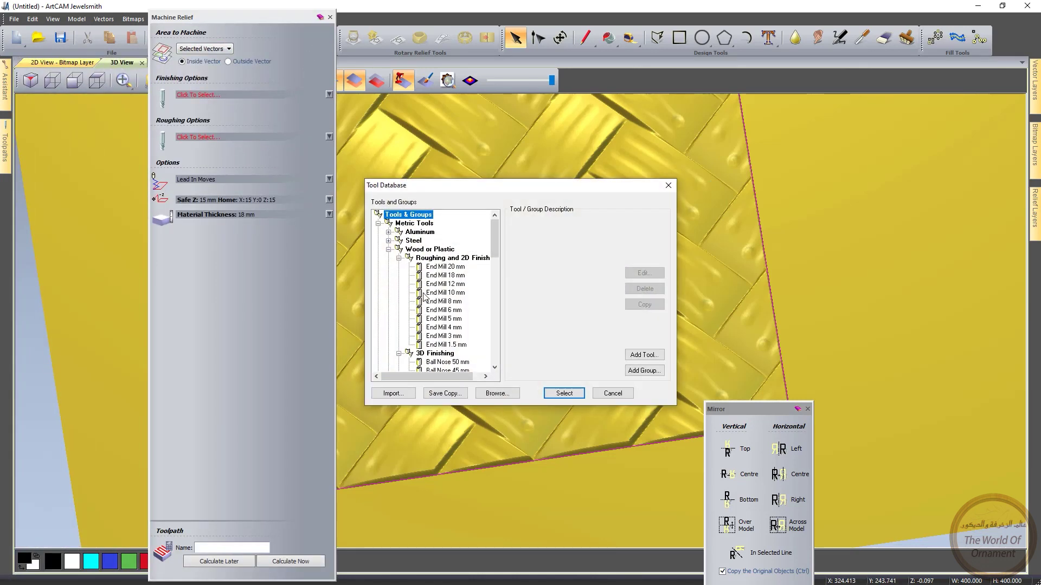
scroll(452, 336, down, 4)
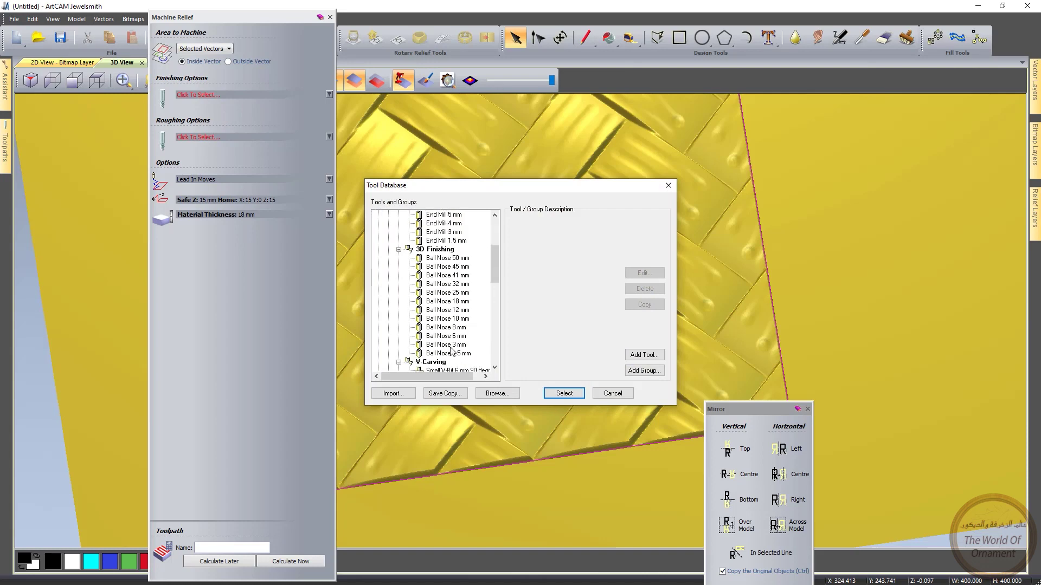
double_click(449, 327)
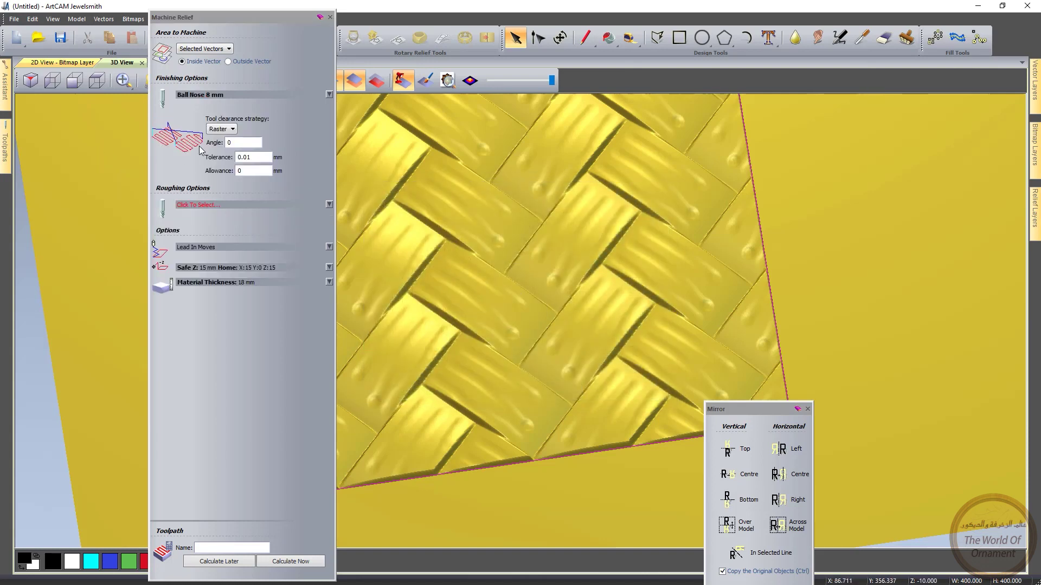
click(219, 96)
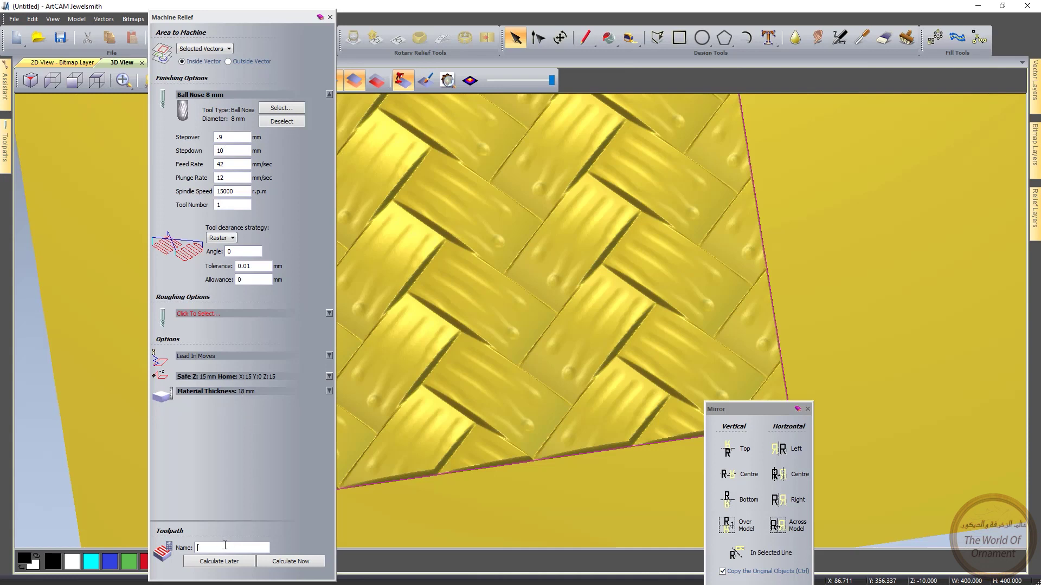
click(291, 562)
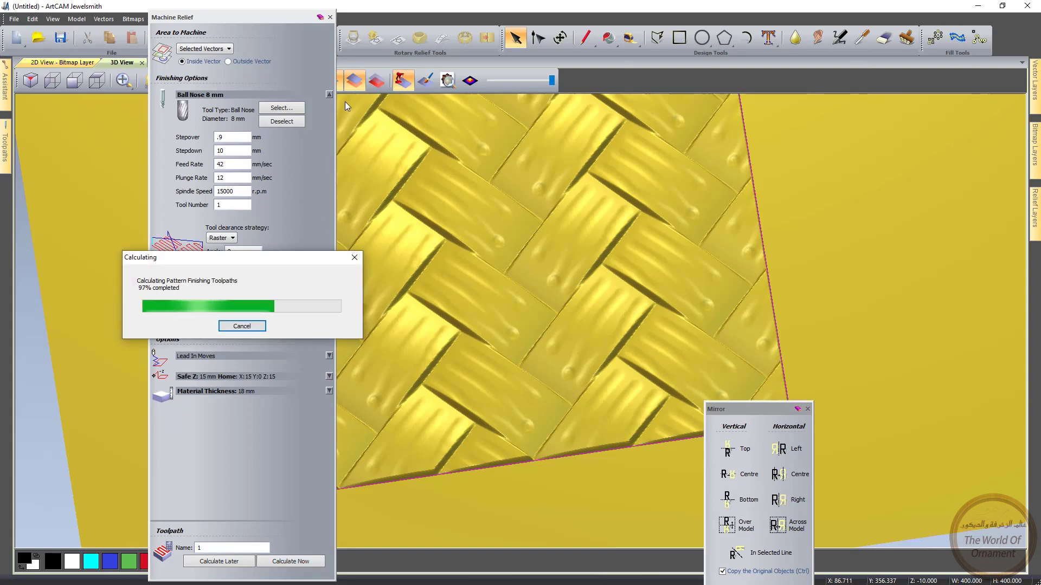
click(330, 17)
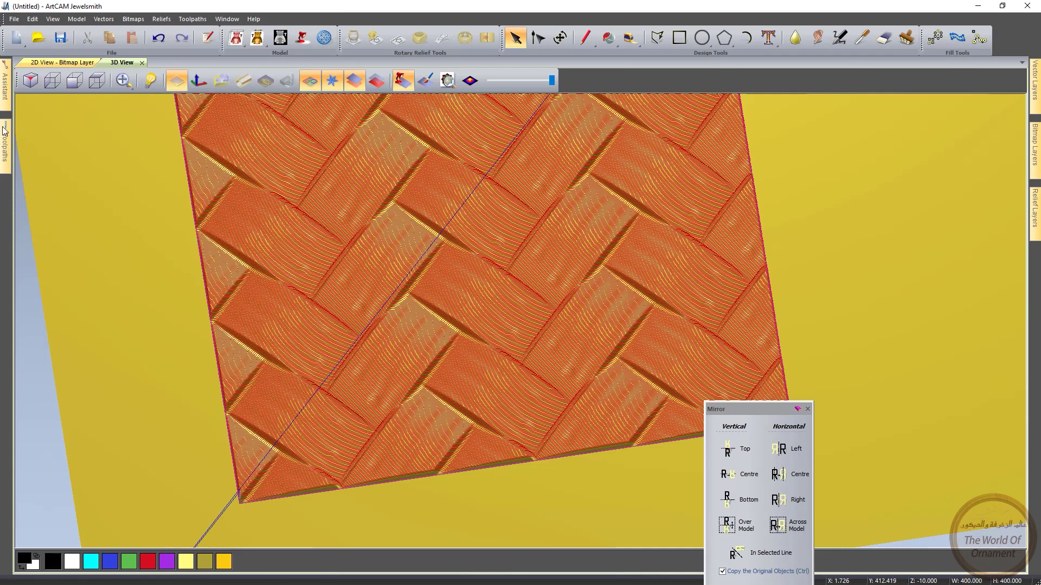
Calculate an outside profile toolpath named 2 around the selected square, 18 mm deep, with End Mill 5 mm and an 18 mm stepdown
mouse_move(5, 138)
click(38, 307)
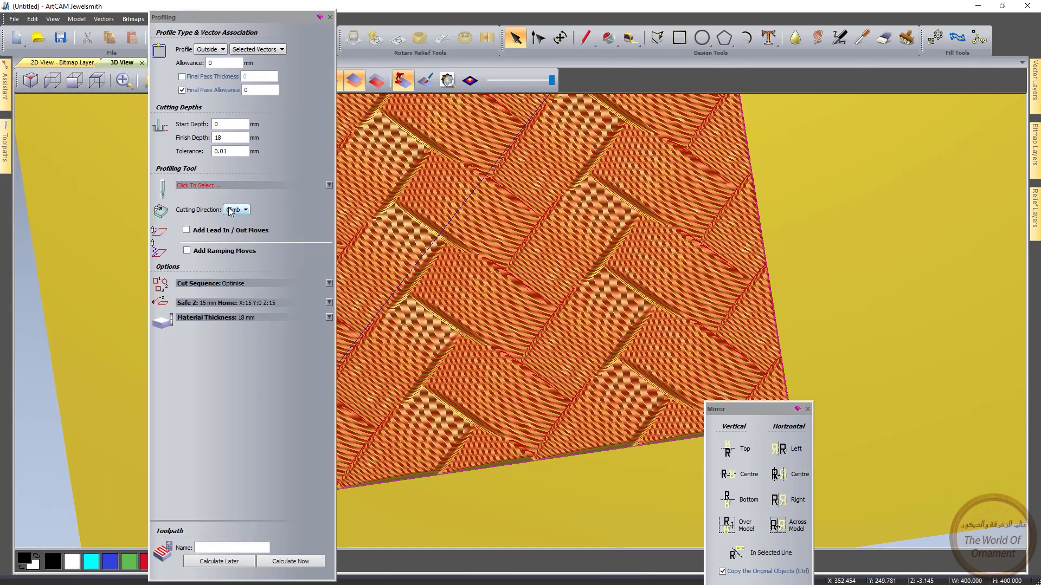
click(233, 186)
click(439, 318)
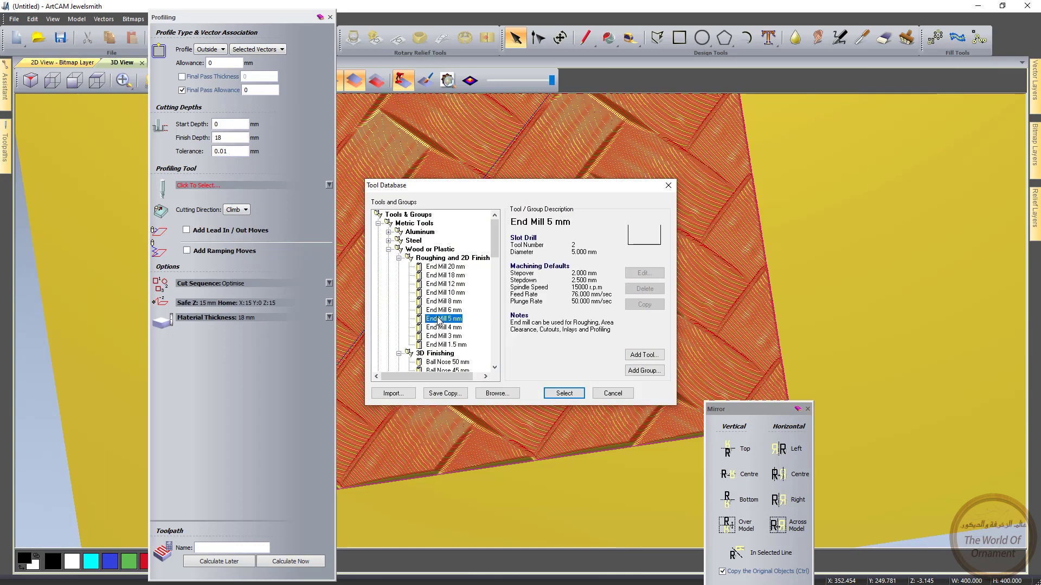
click(564, 393)
click(190, 185)
click(260, 241)
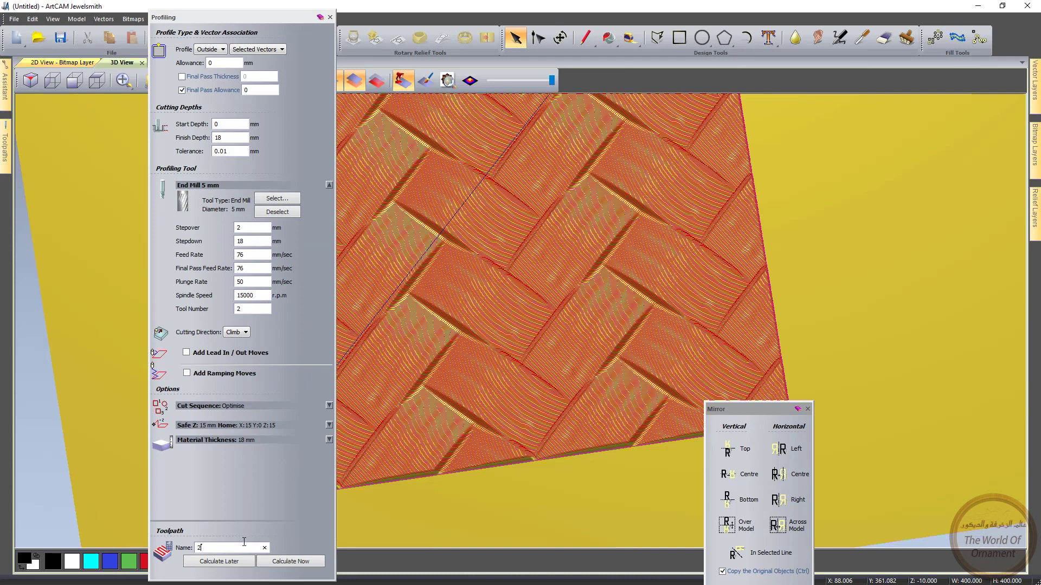
click(308, 559)
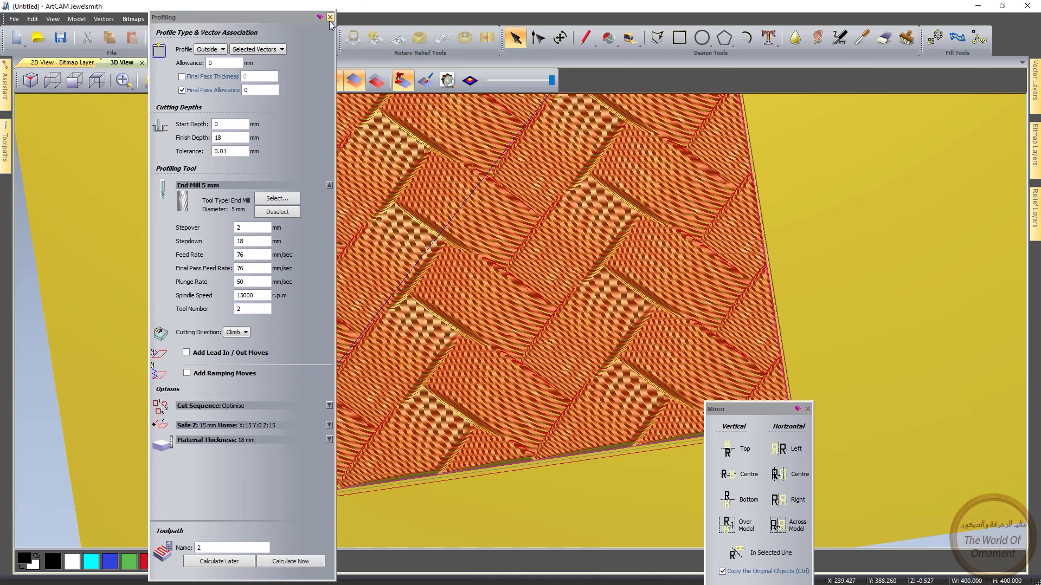
click(330, 17)
Simulate both new toolpaths and watch the smoothed weave being machined up close
click(4, 145)
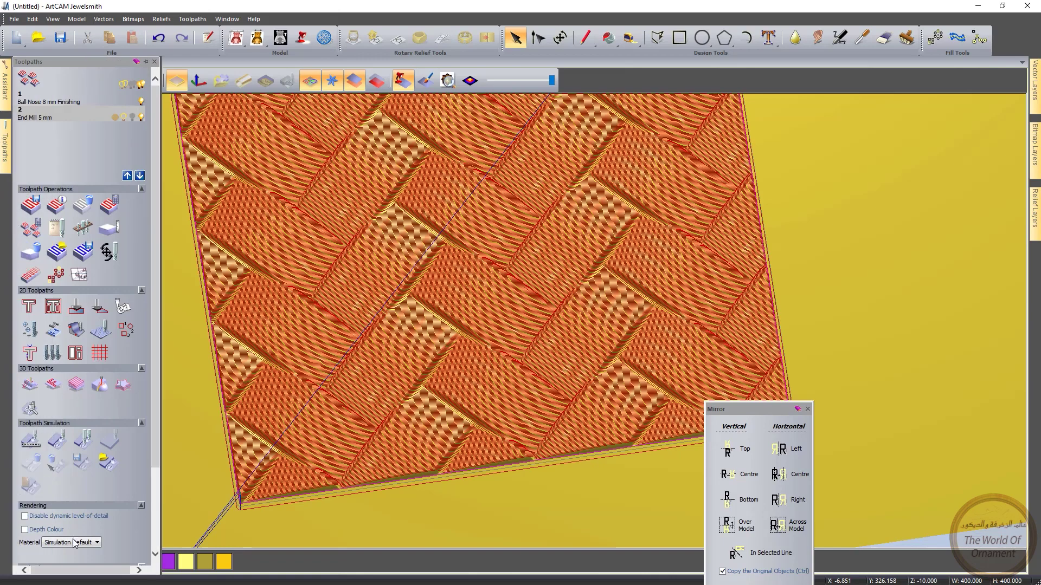
click(86, 430)
click(472, 386)
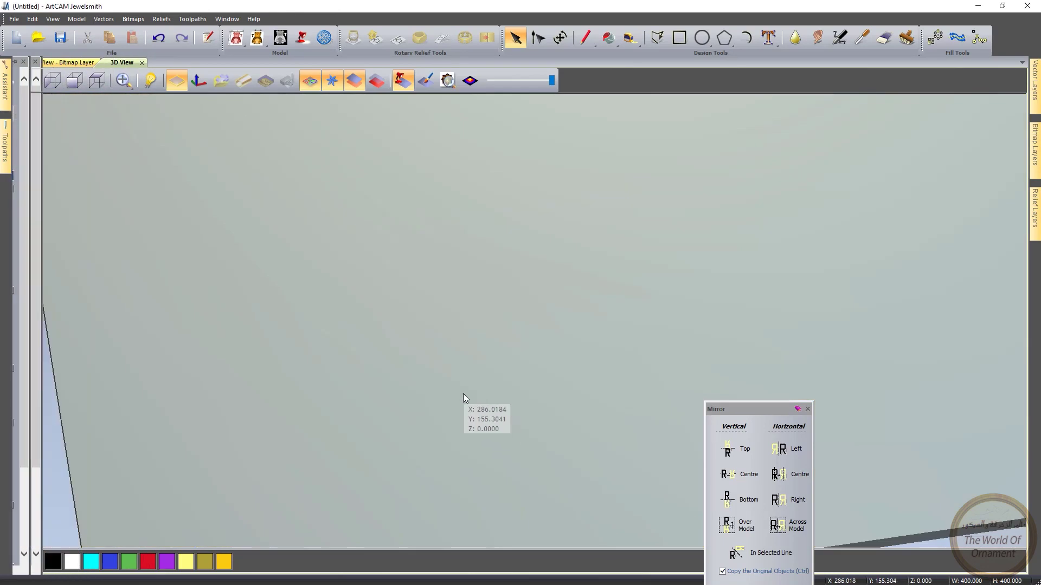
scroll(587, 440, up, 3)
mouse_move(573, 397)
mouse_down()
mouse_move(513, 456)
mouse_move(492, 361)
mouse_move(356, 376)
mouse_move(372, 408)
mouse_move(382, 363)
mouse_move(465, 320)
mouse_move(467, 384)
mouse_move(468, 298)
mouse_move(456, 385)
mouse_move(473, 307)
mouse_move(479, 366)
mouse_up()
scroll(503, 454, down, 2)
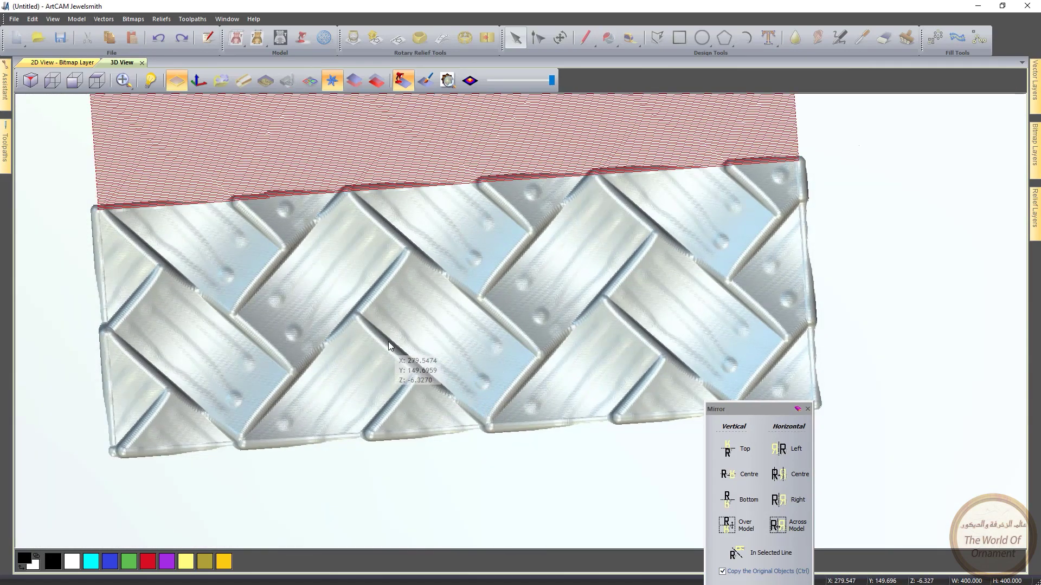
mouse_move(433, 386)
mouse_down()
mouse_move(434, 337)
mouse_move(480, 245)
mouse_move(438, 333)
mouse_move(461, 255)
mouse_up()
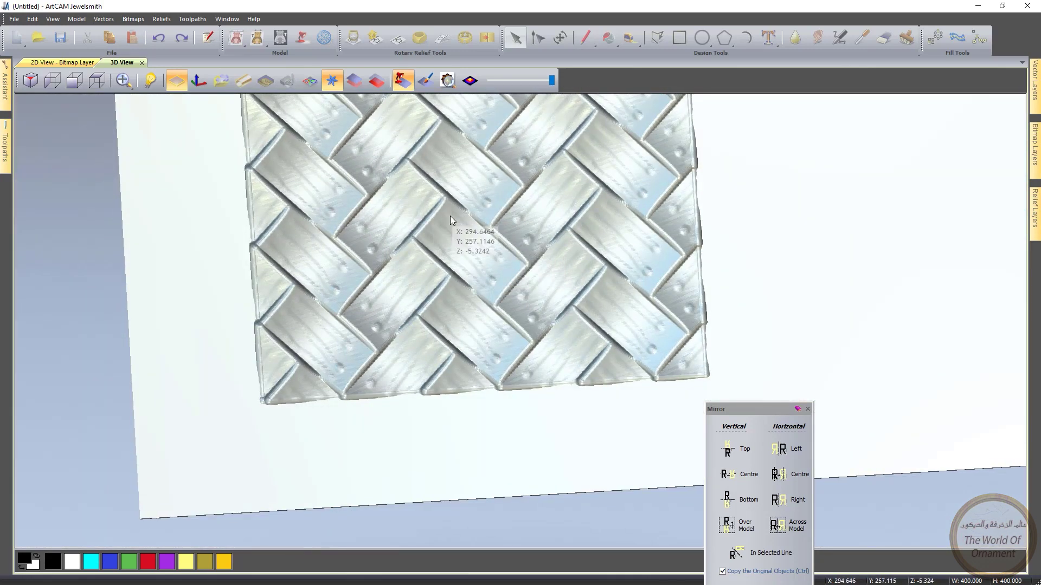
mouse_move(509, 274)
mouse_down()
mouse_move(519, 278)
mouse_move(508, 283)
mouse_move(527, 213)
mouse_move(499, 271)
mouse_up()
Auto-delete the waste material around the simulated square and check the remaining piece from above
click(4, 145)
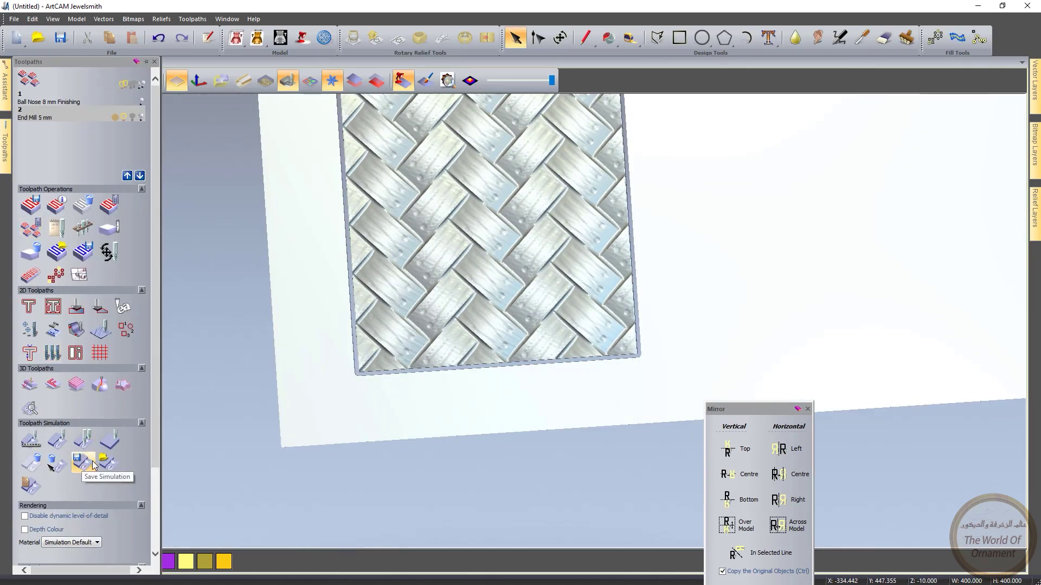
click(53, 469)
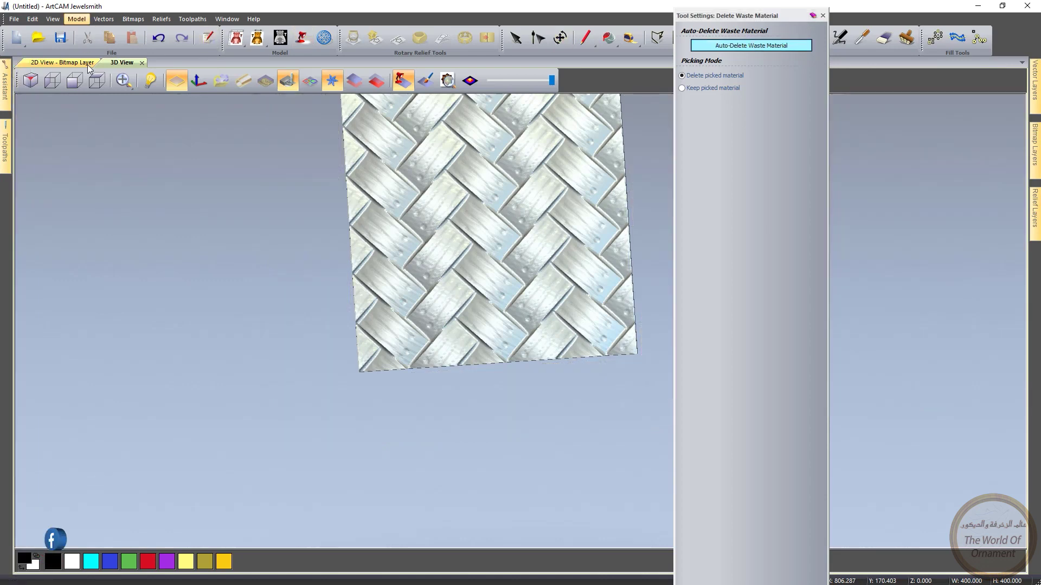
click(96, 79)
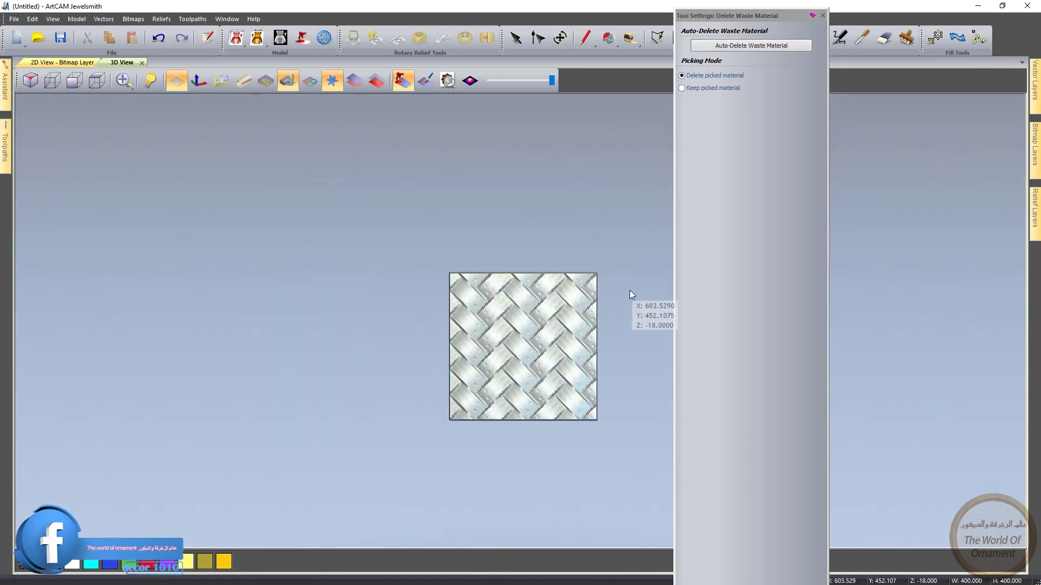
scroll(560, 353, up, 2)
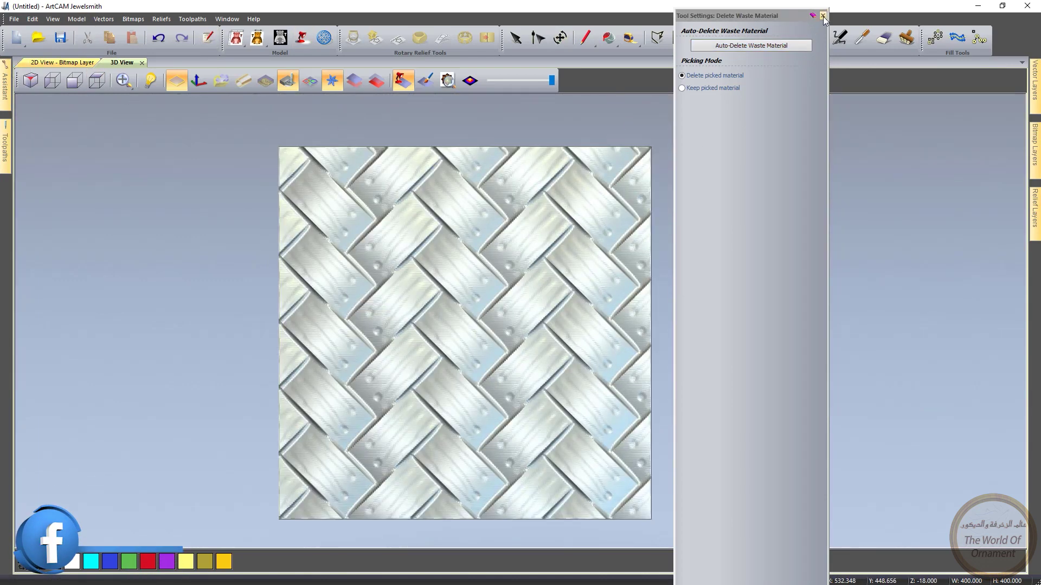
click(822, 16)
Render the simulated square in the 24ct Satin Finish material and inspect it from above and at several tilted angles
click(5, 147)
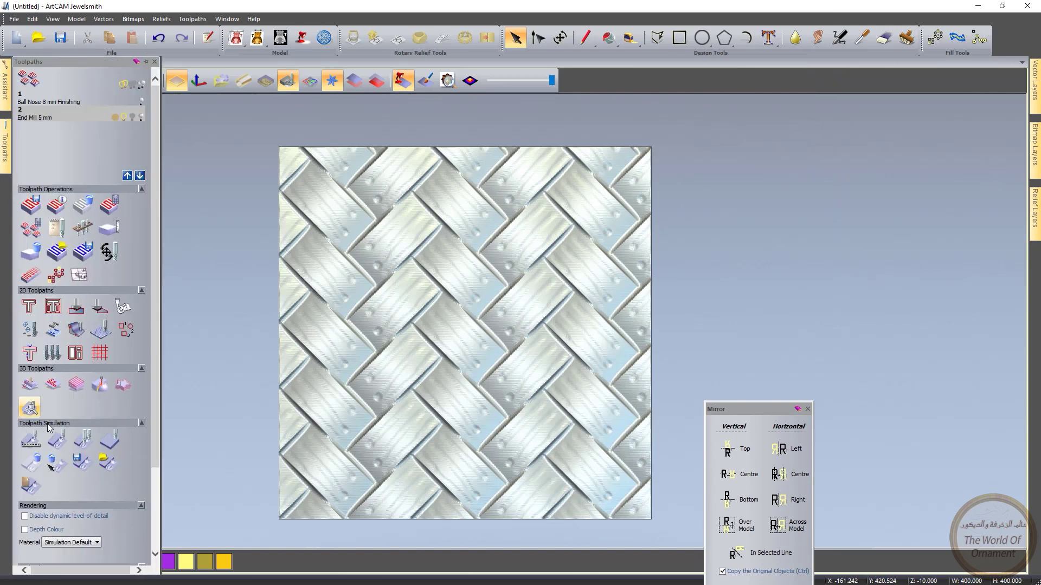
click(56, 439)
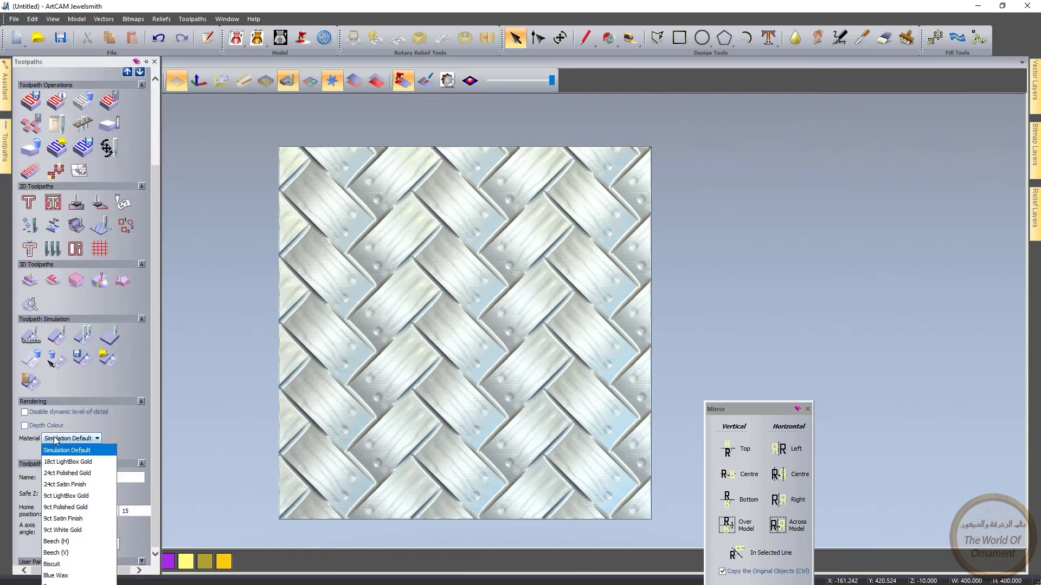
click(57, 485)
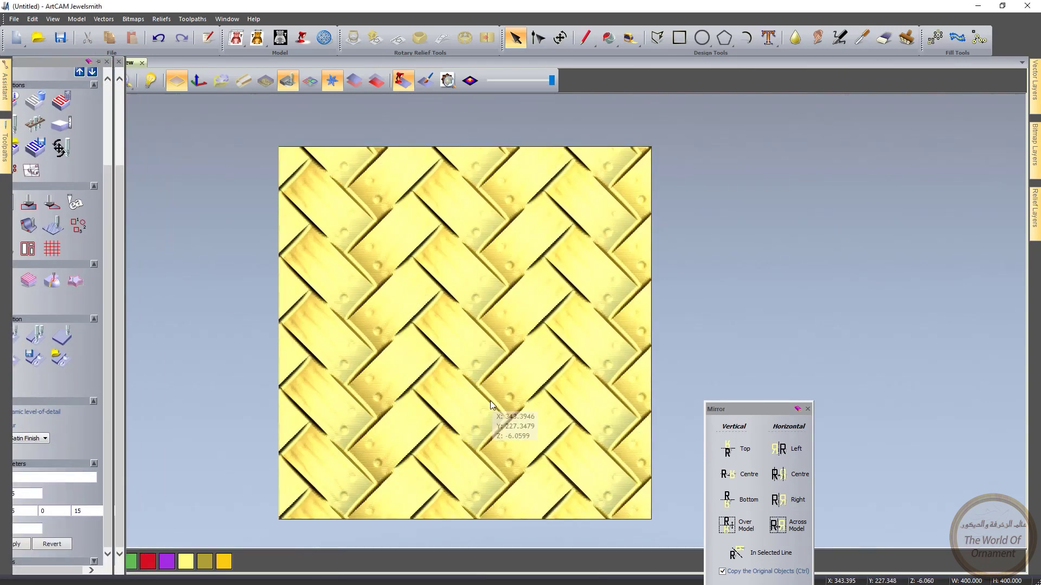
drag(412, 322, 497, 300)
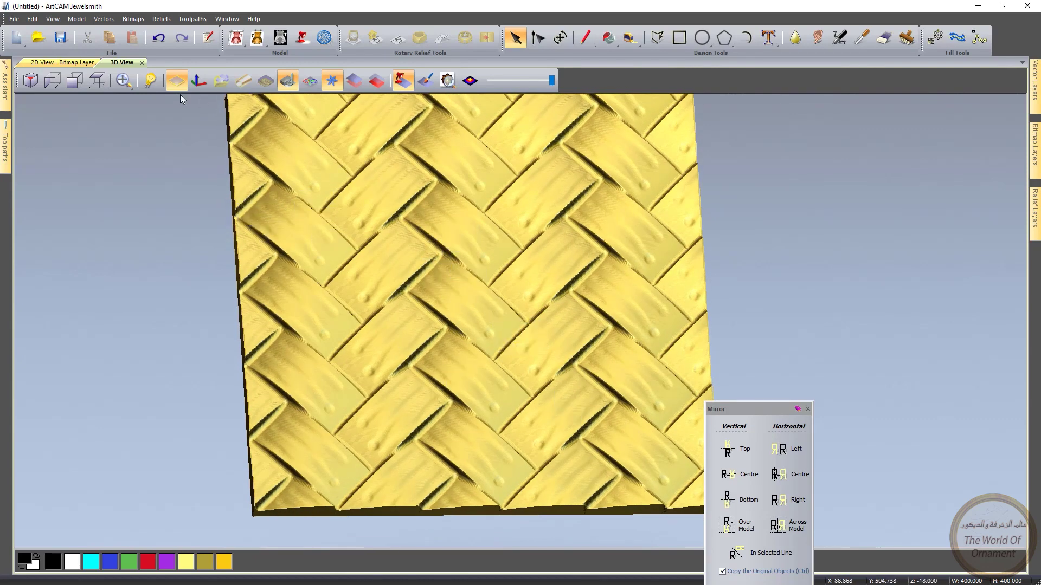
click(104, 85)
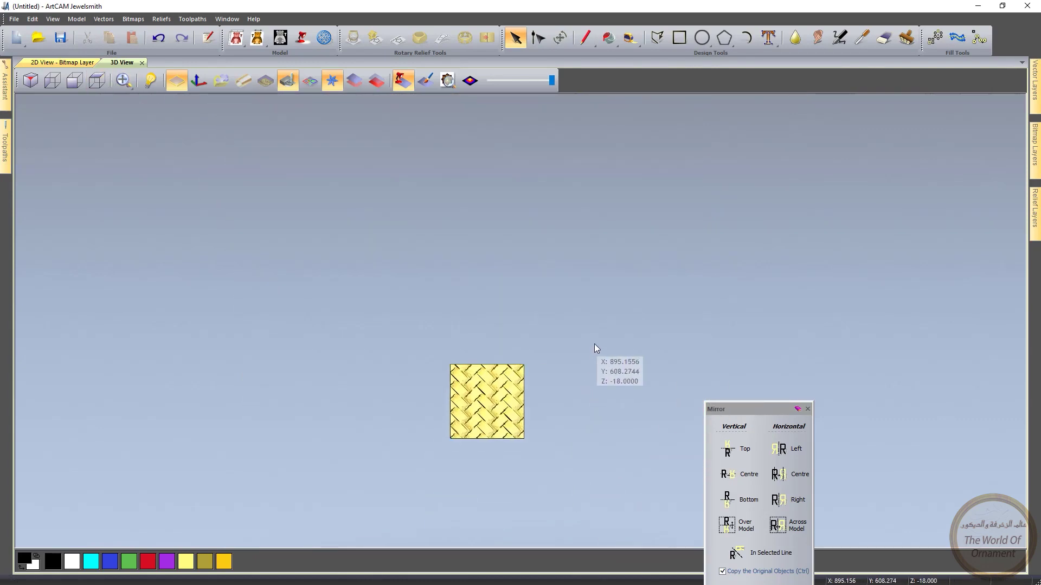
scroll(479, 404, up, 3)
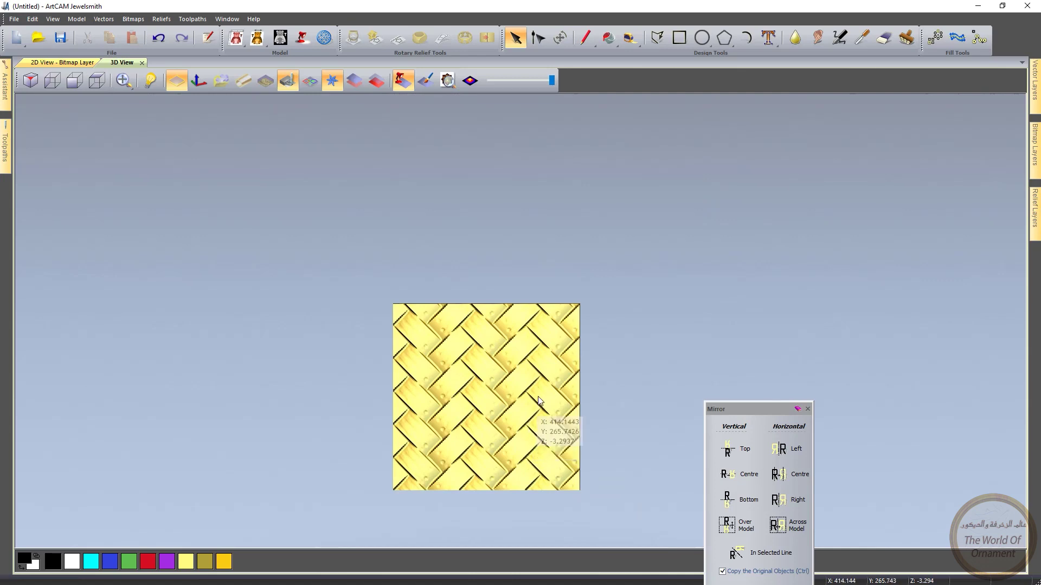
drag(532, 417, 553, 355)
drag(440, 462, 558, 405)
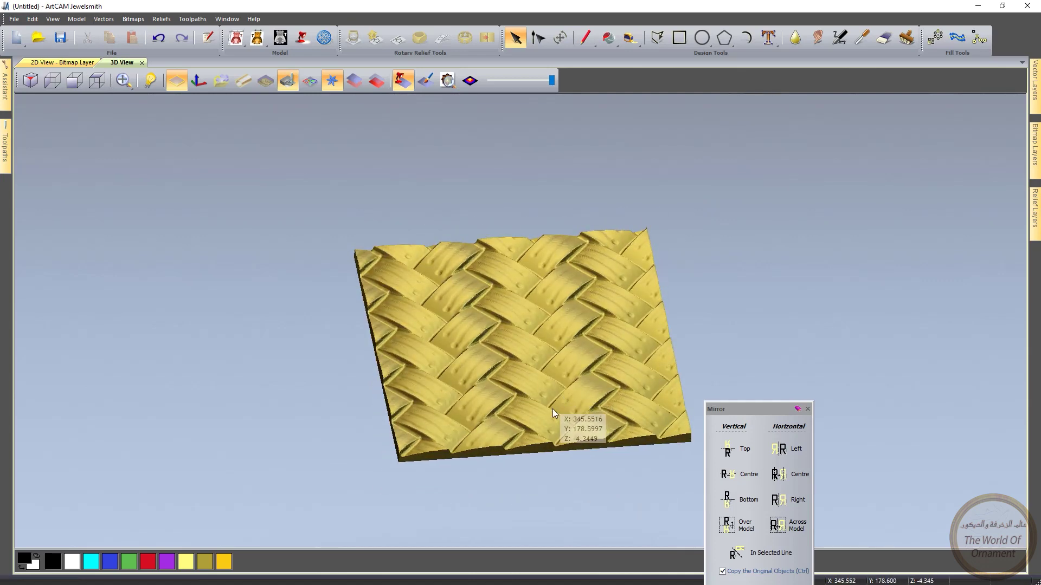
drag(505, 358, 551, 388)
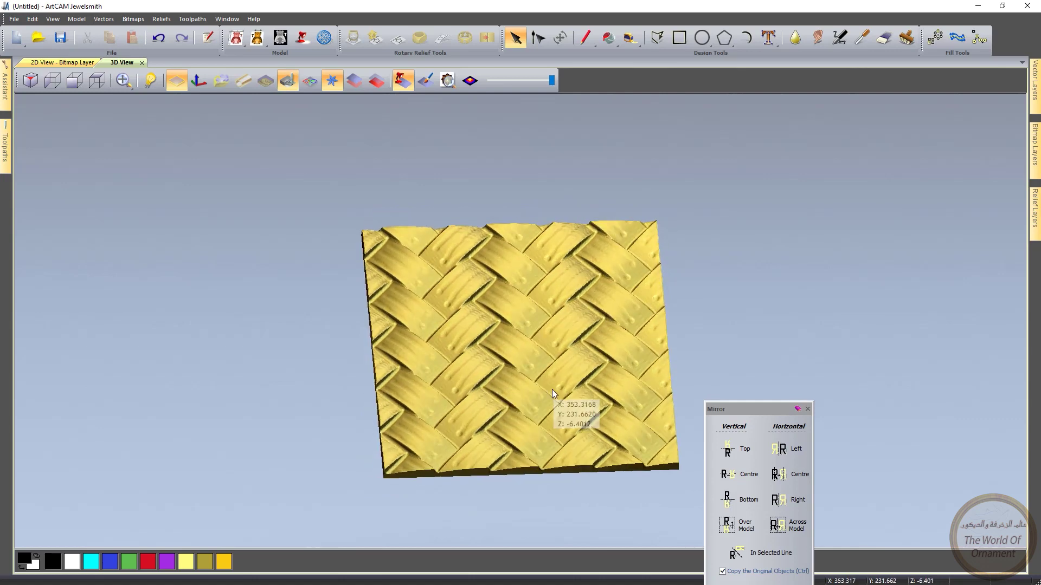